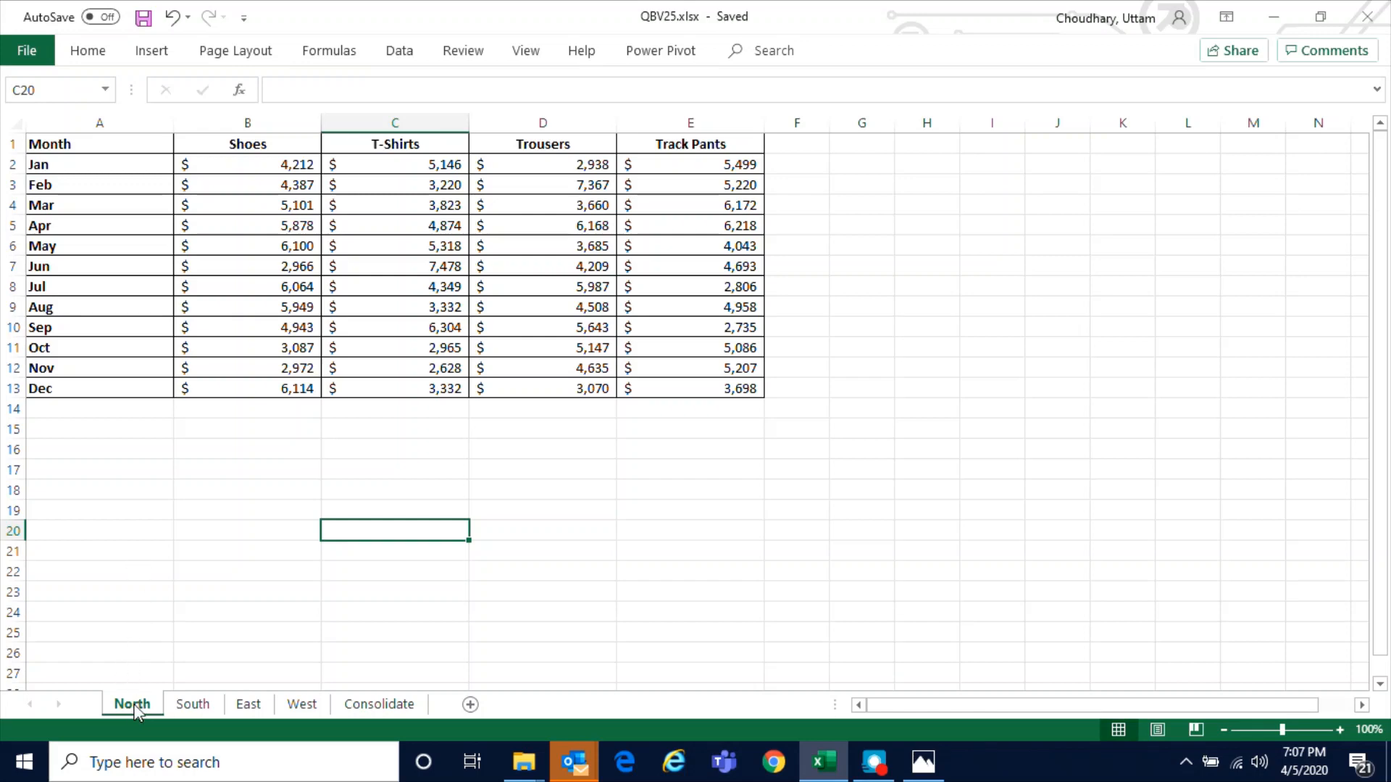
- Look through the regional sheets and examine the months and product headings in the North sheet's sales table
left_click(190, 705)
left_click(243, 705)
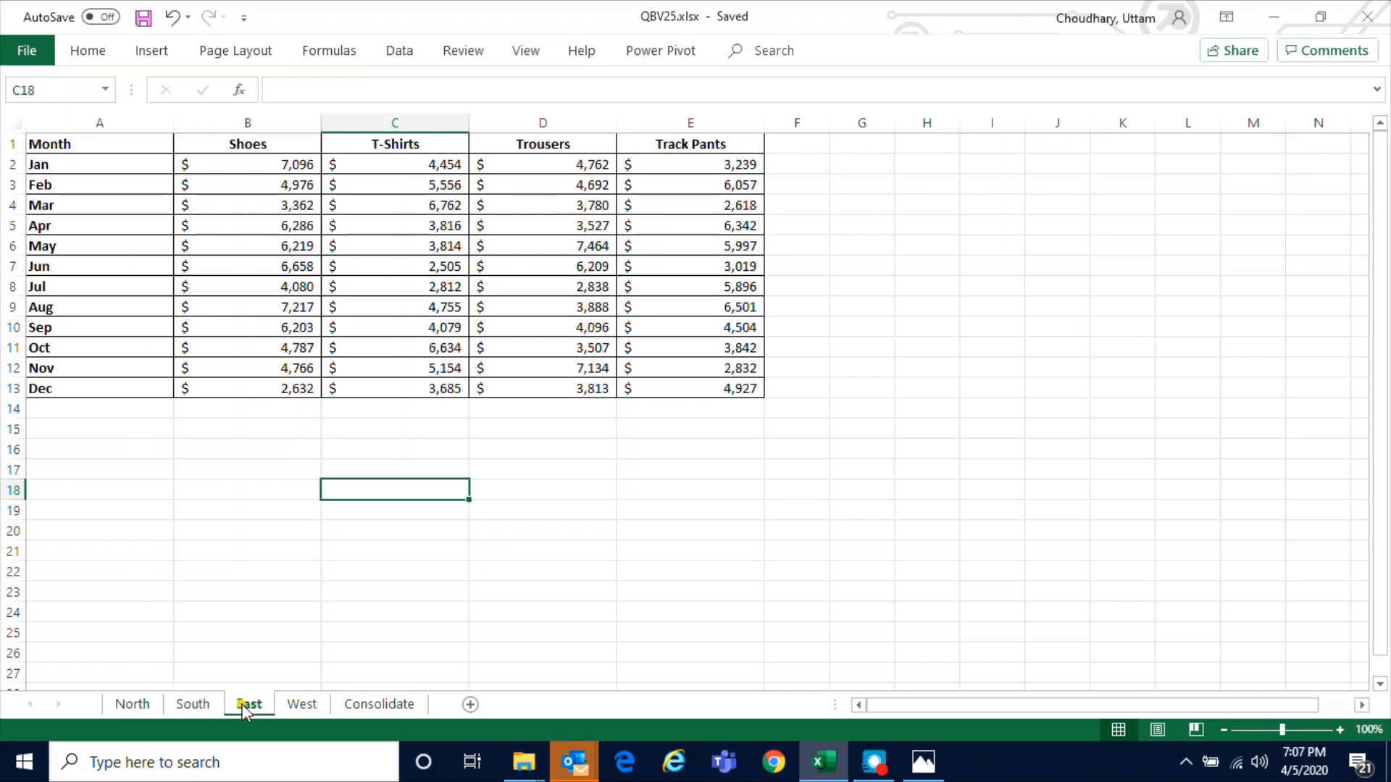
left_click(289, 707)
left_click(132, 704)
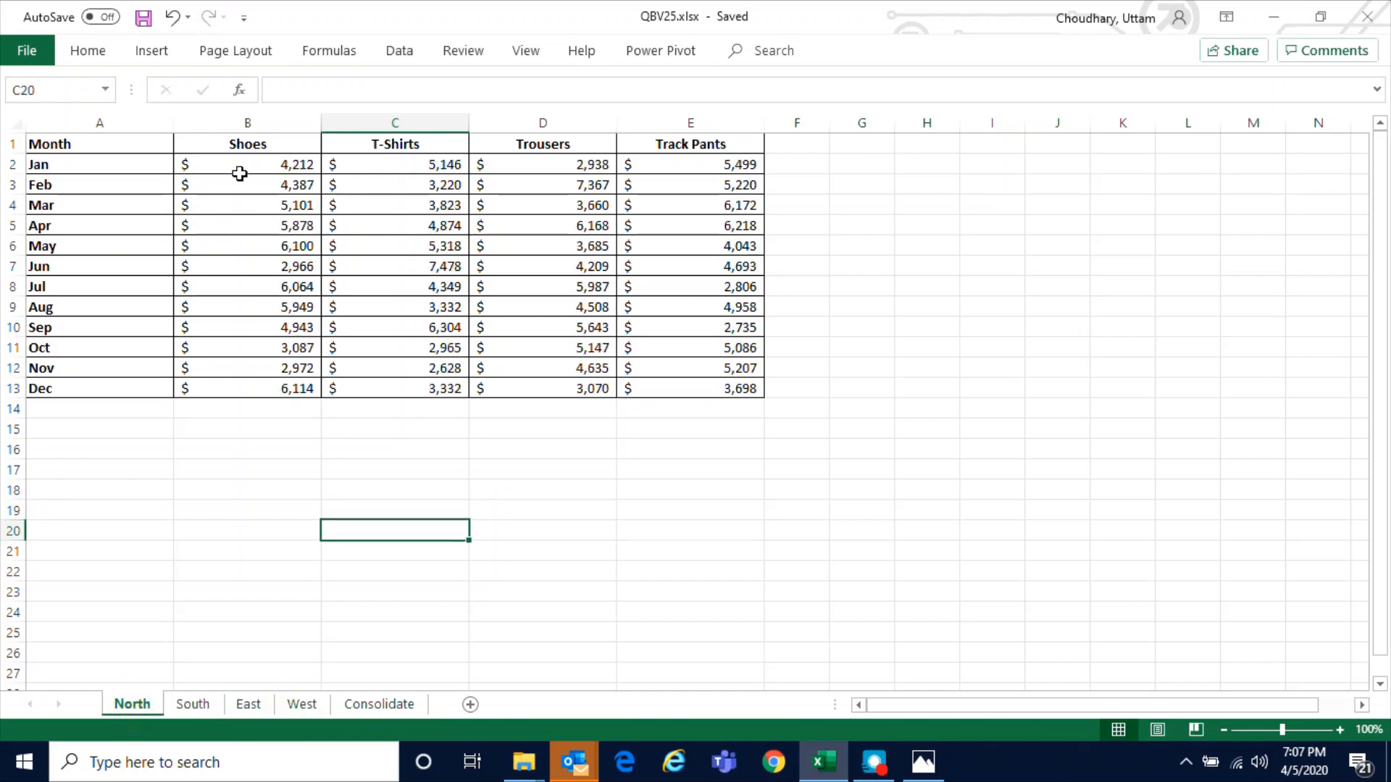
left_click_drag(239, 168, 248, 366)
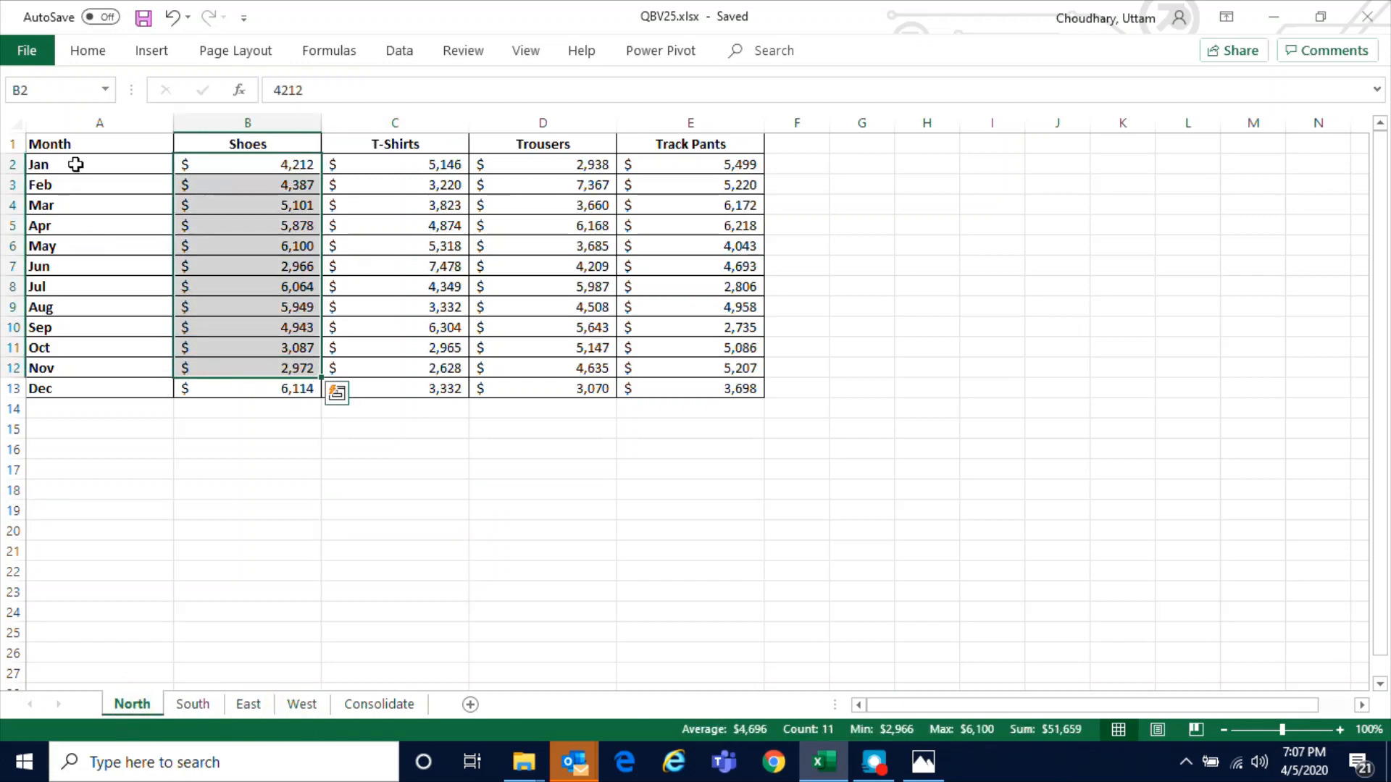
left_click_drag(116, 165, 87, 387)
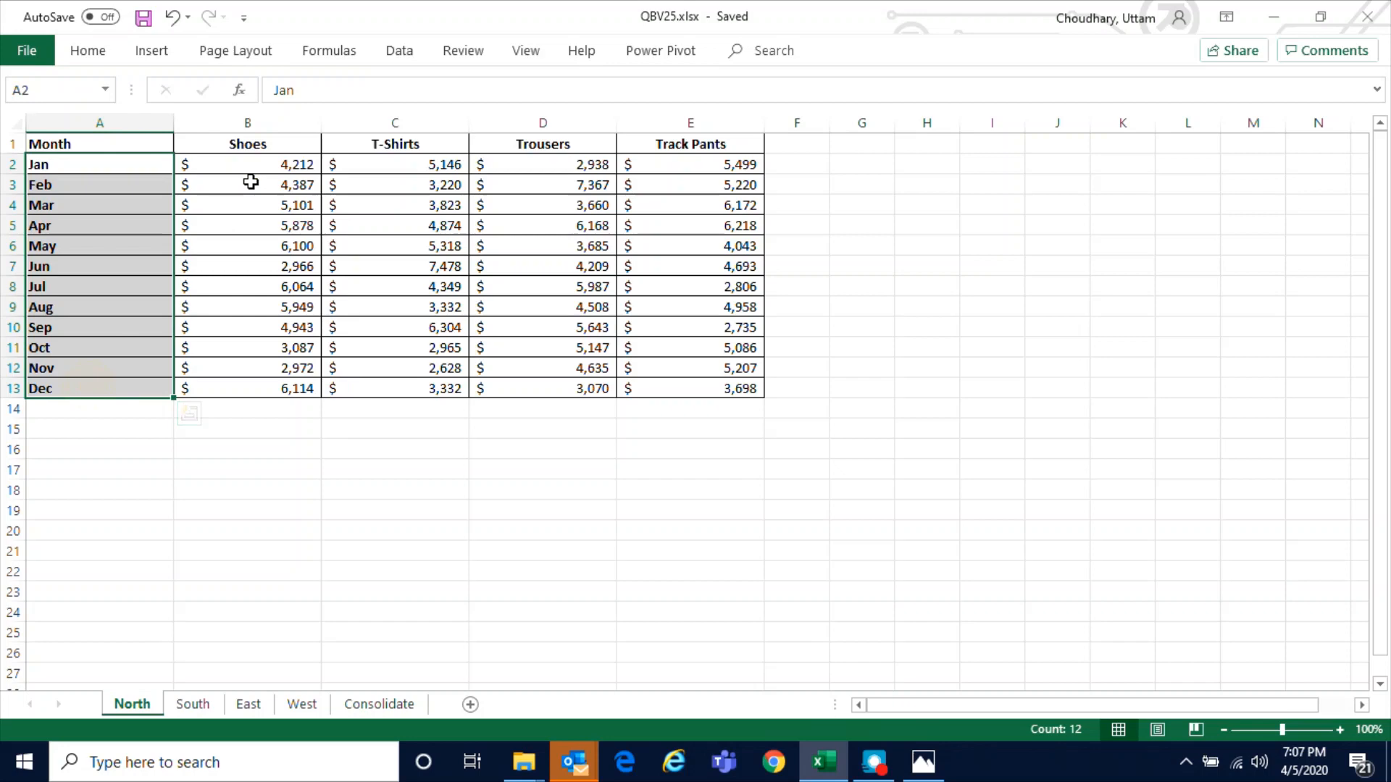
left_click(262, 146)
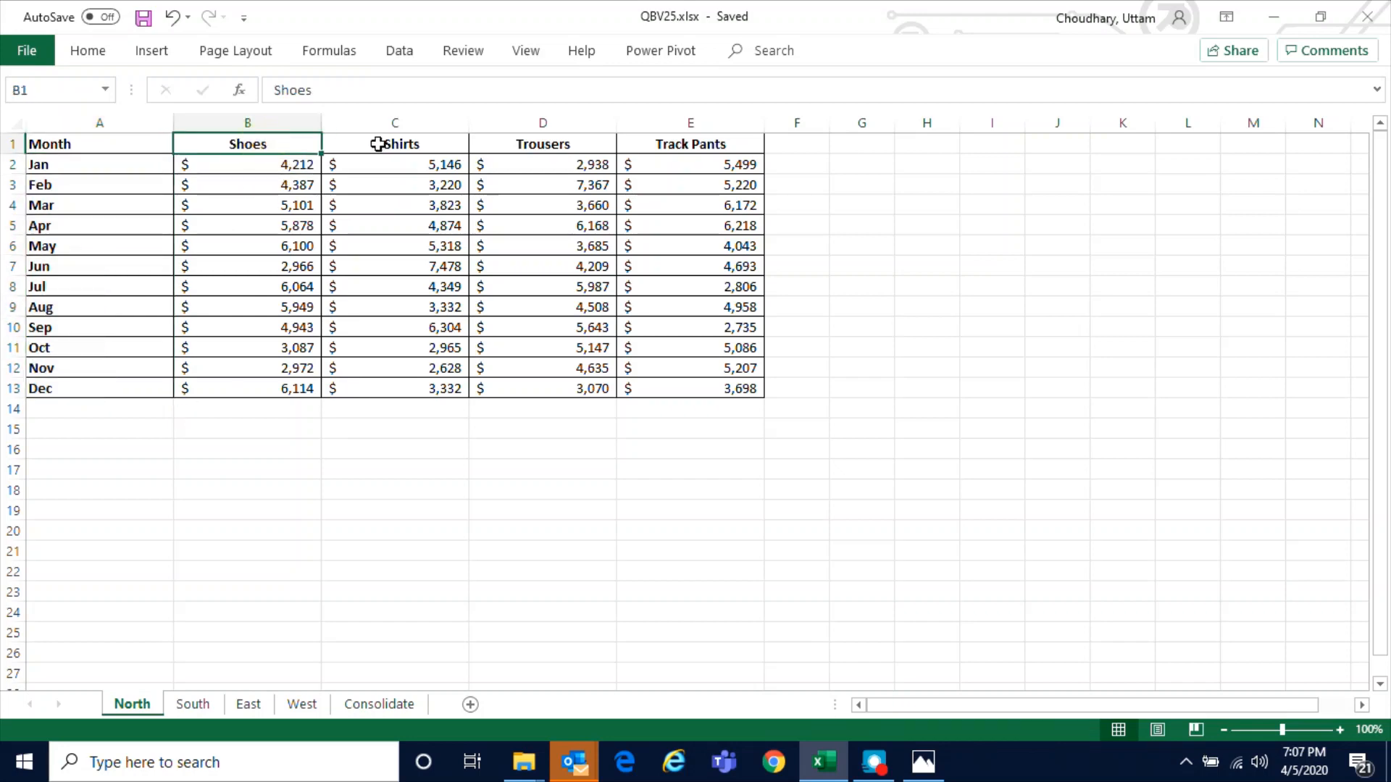
left_click(378, 145)
left_click(527, 146)
left_click(689, 147)
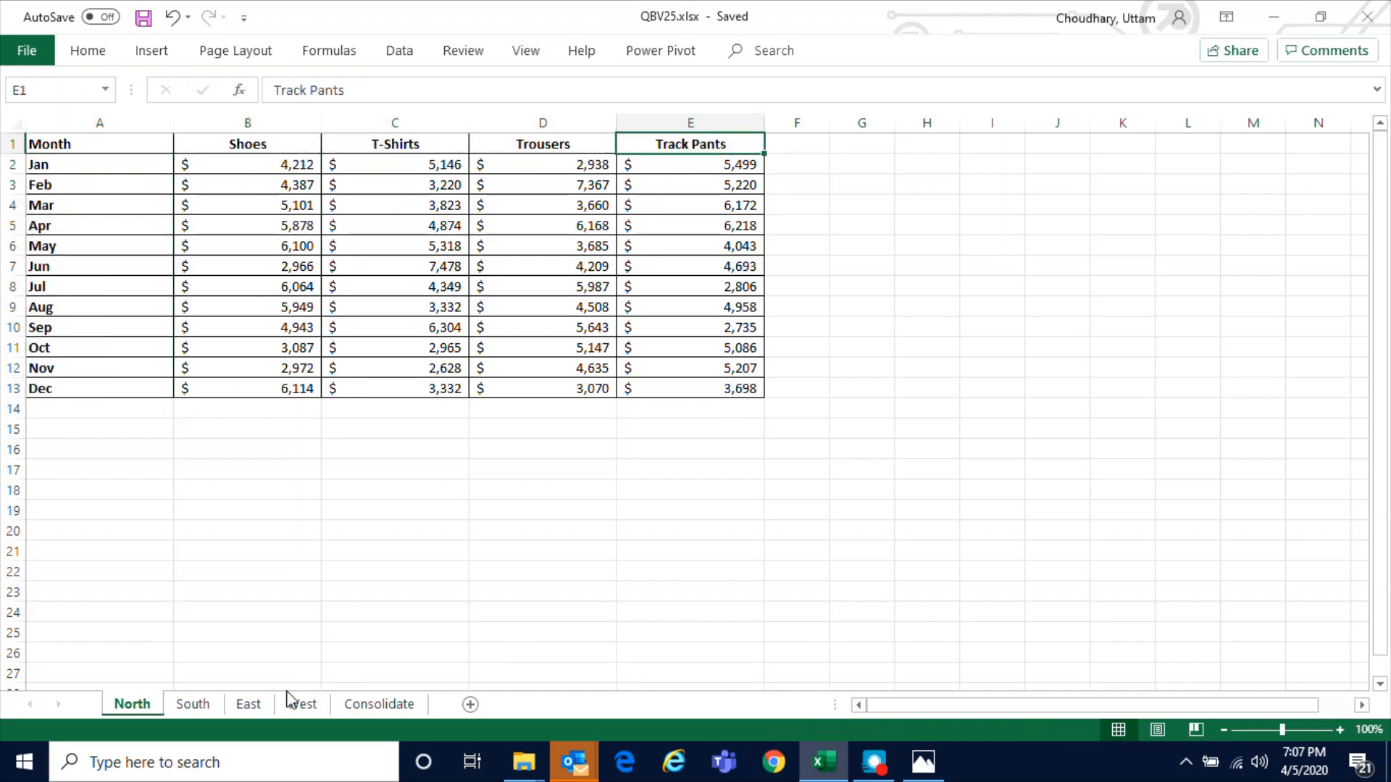
- Compare the table layout of the South, East and West sheets with the North sheet
left_click(192, 712)
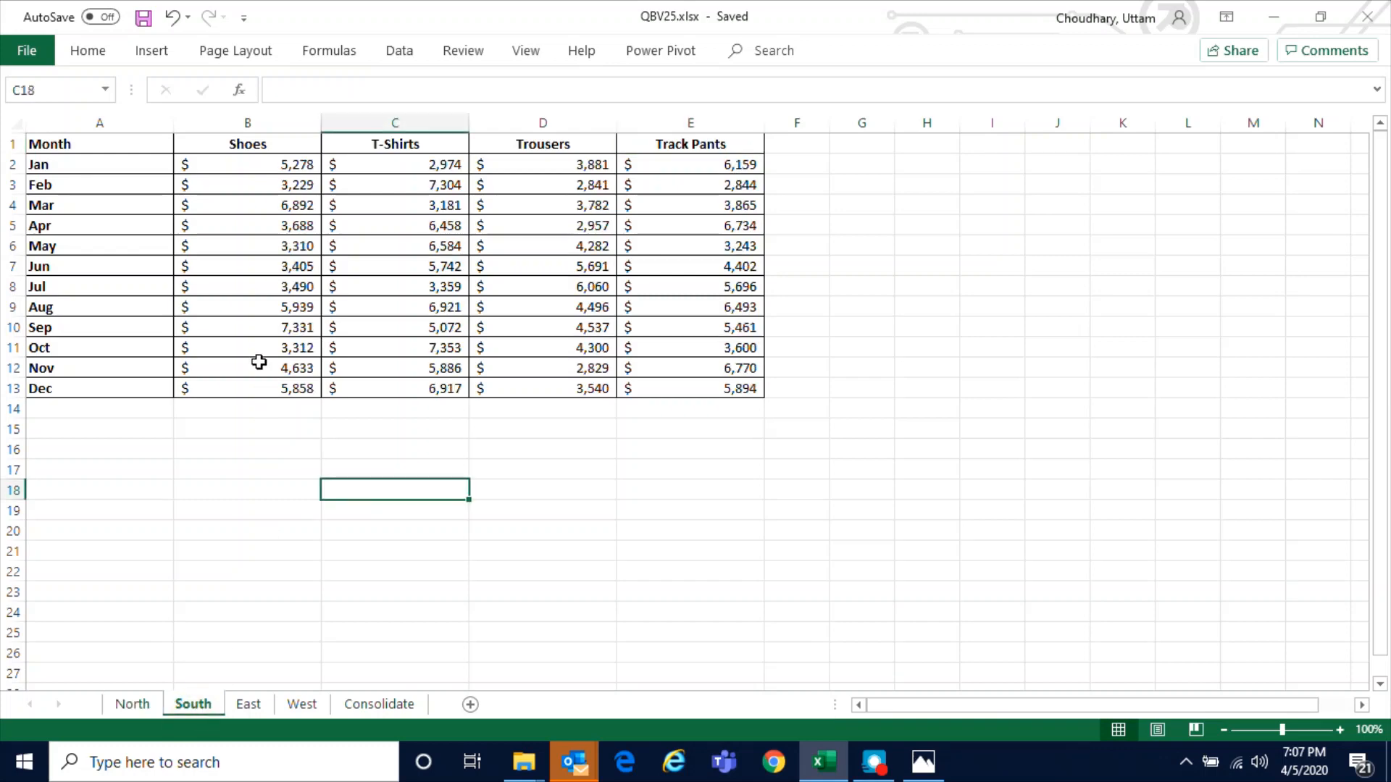
left_click(245, 707)
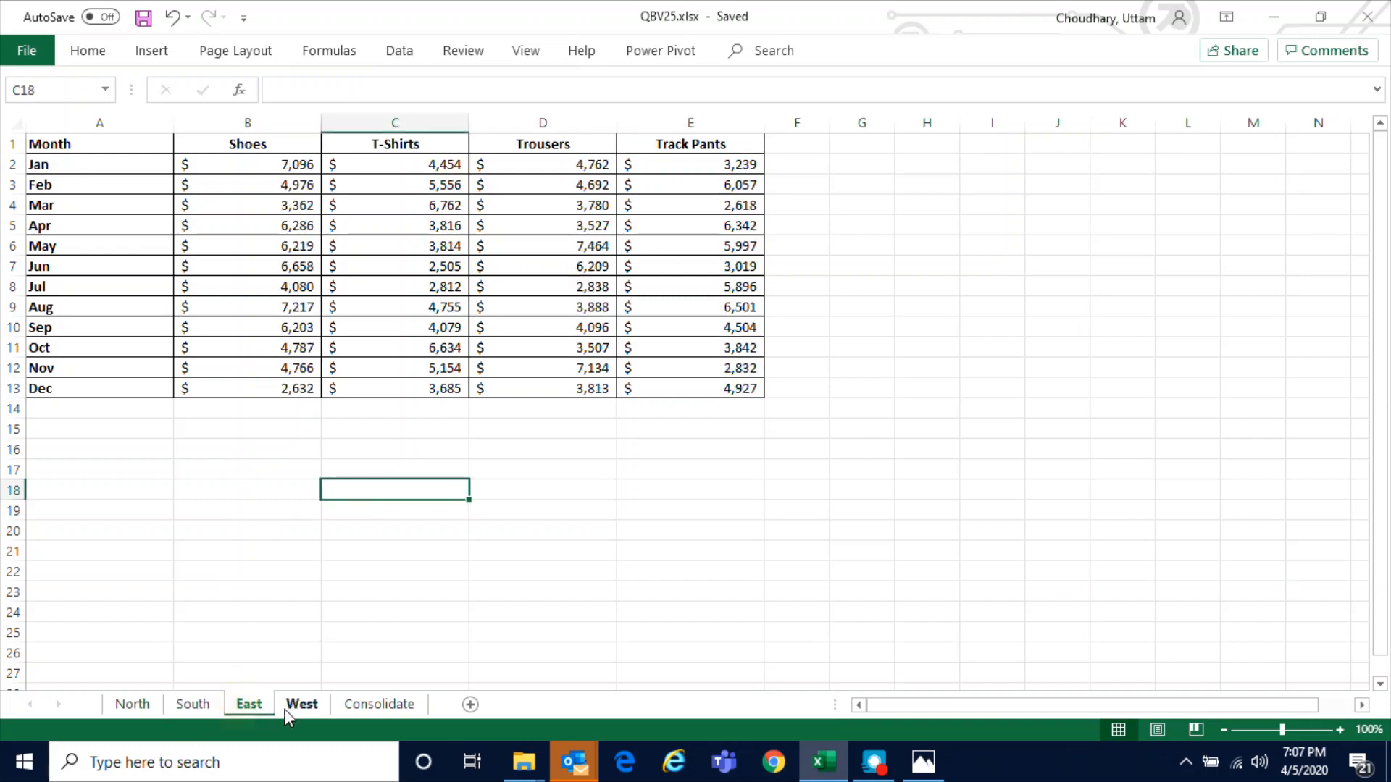
left_click(306, 710)
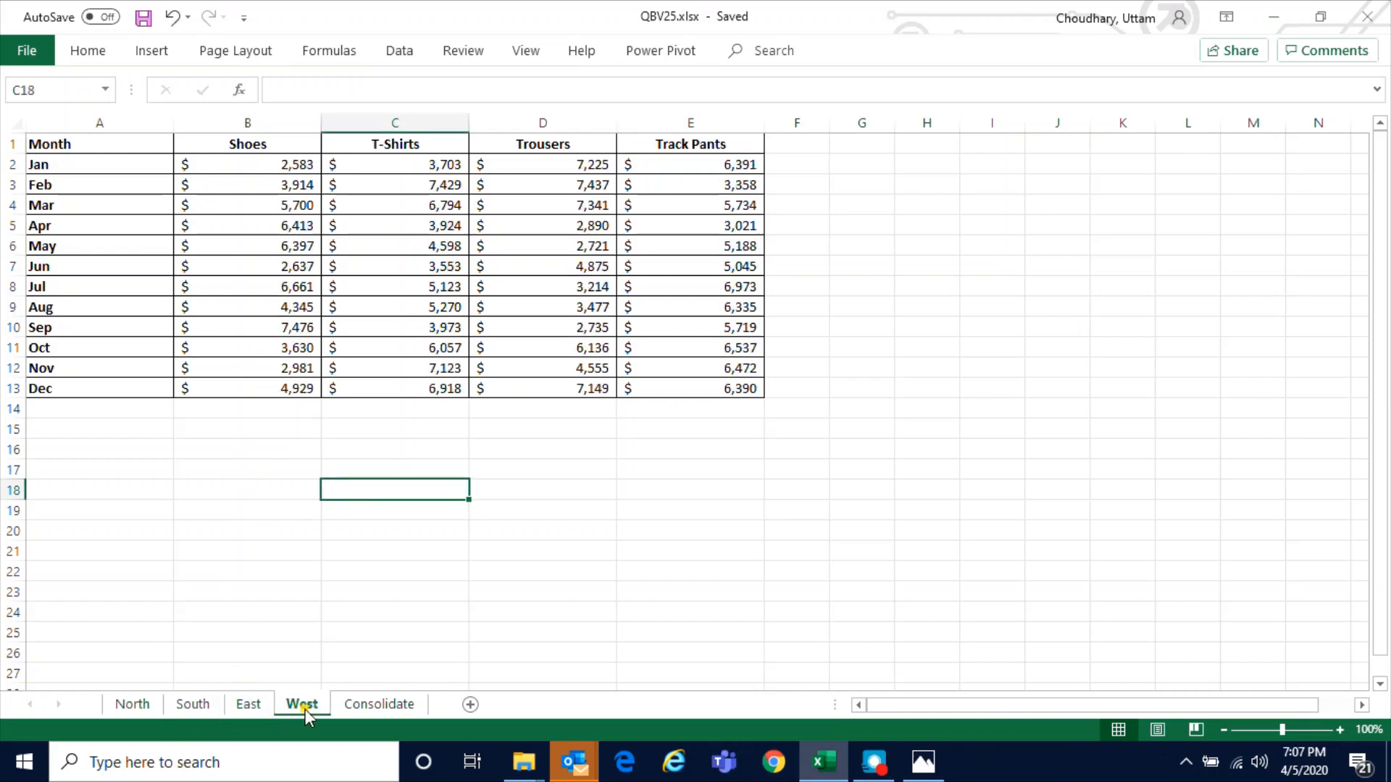
left_click(132, 706)
left_click(295, 528)
left_click(247, 303)
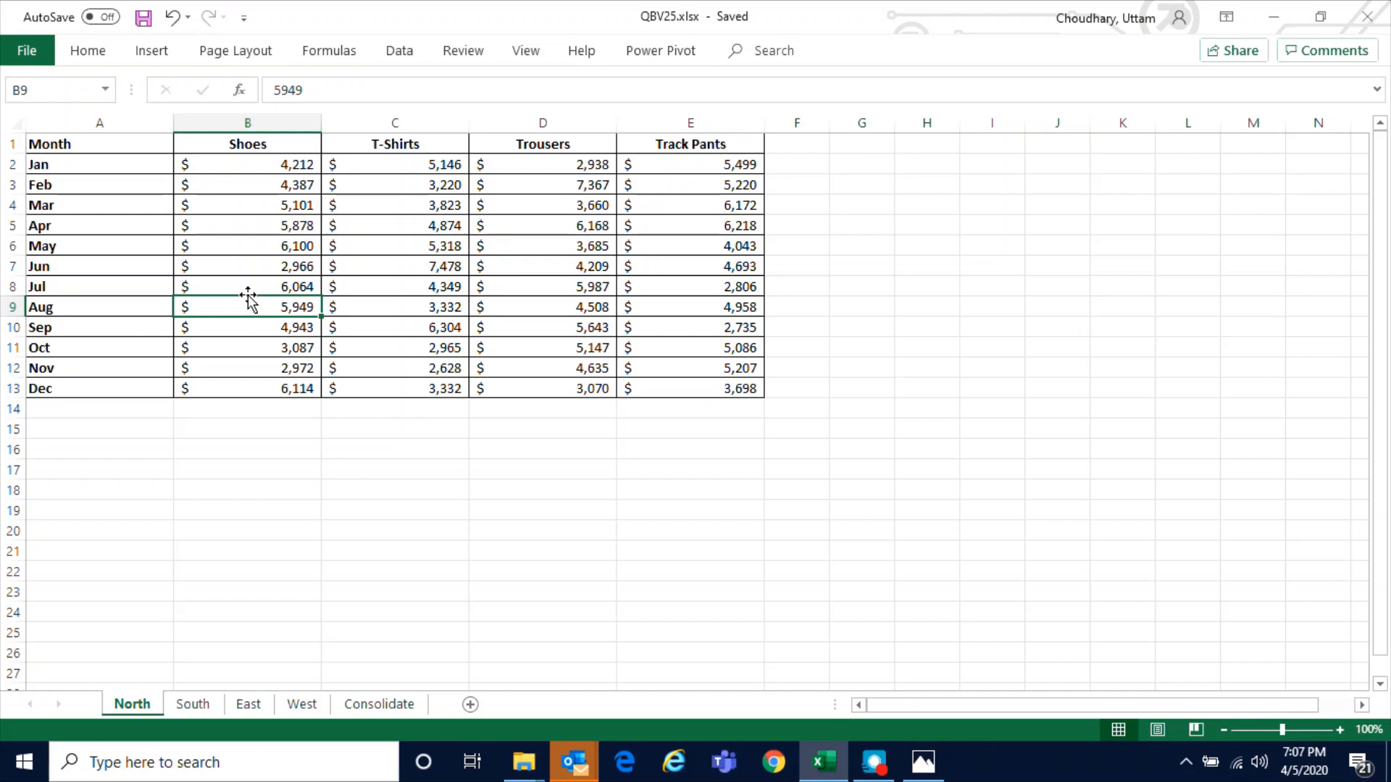
left_click(198, 704)
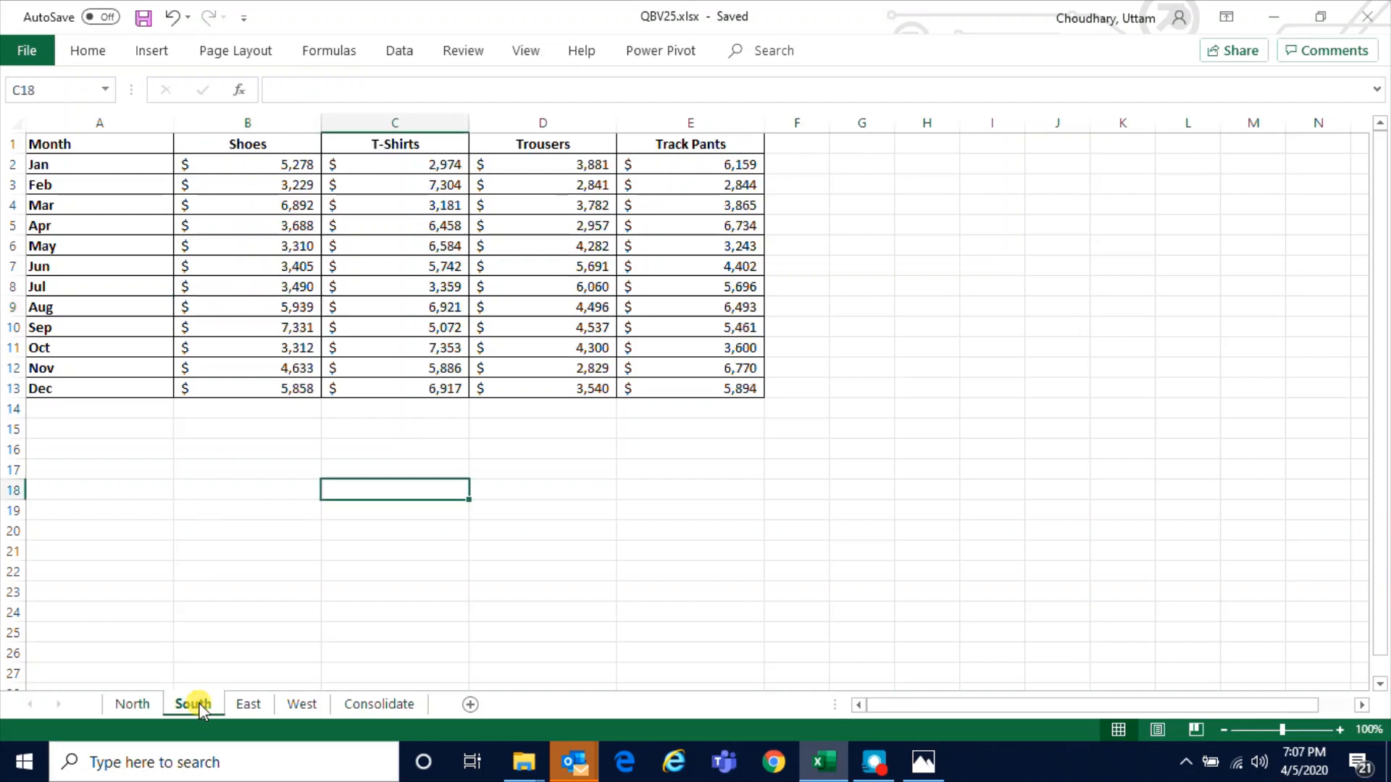
left_click(242, 709)
left_click(138, 706)
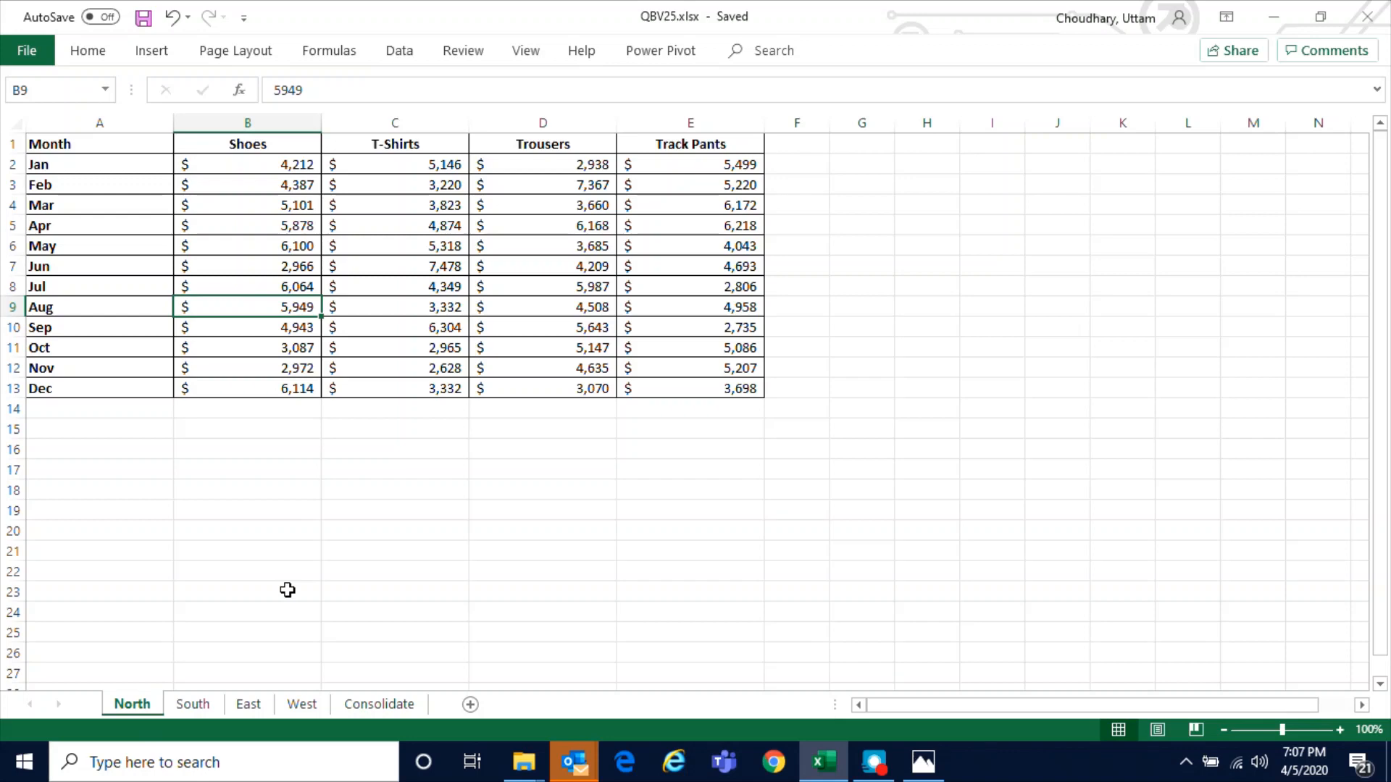
left_click(206, 705)
left_click(150, 714)
left_click(201, 711)
- Try a SUM formula in cell B2 of the Consolidate sheet adding B2 from North, South, East and West, and clear the cell
left_click(377, 705)
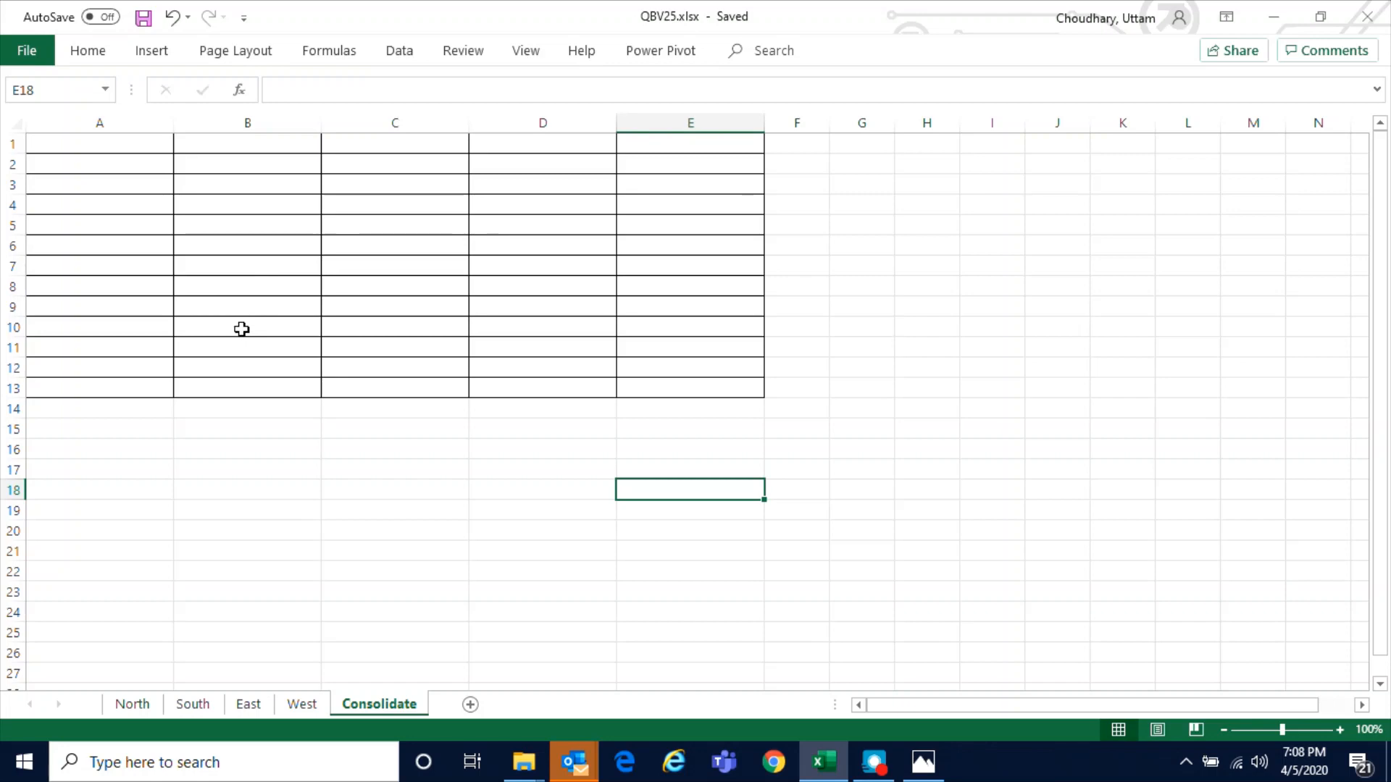
left_click(223, 163)
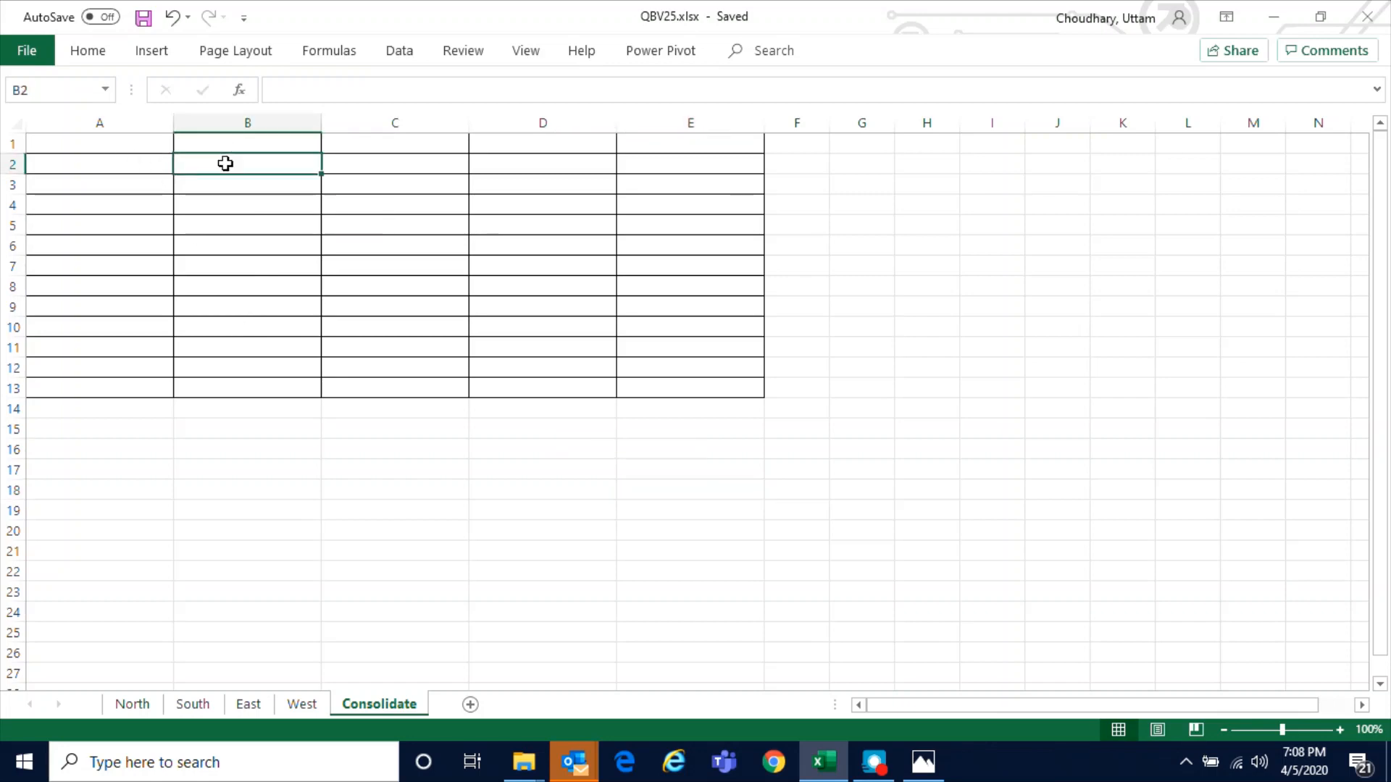
left_click(151, 709)
left_click_drag(108, 165, 104, 382)
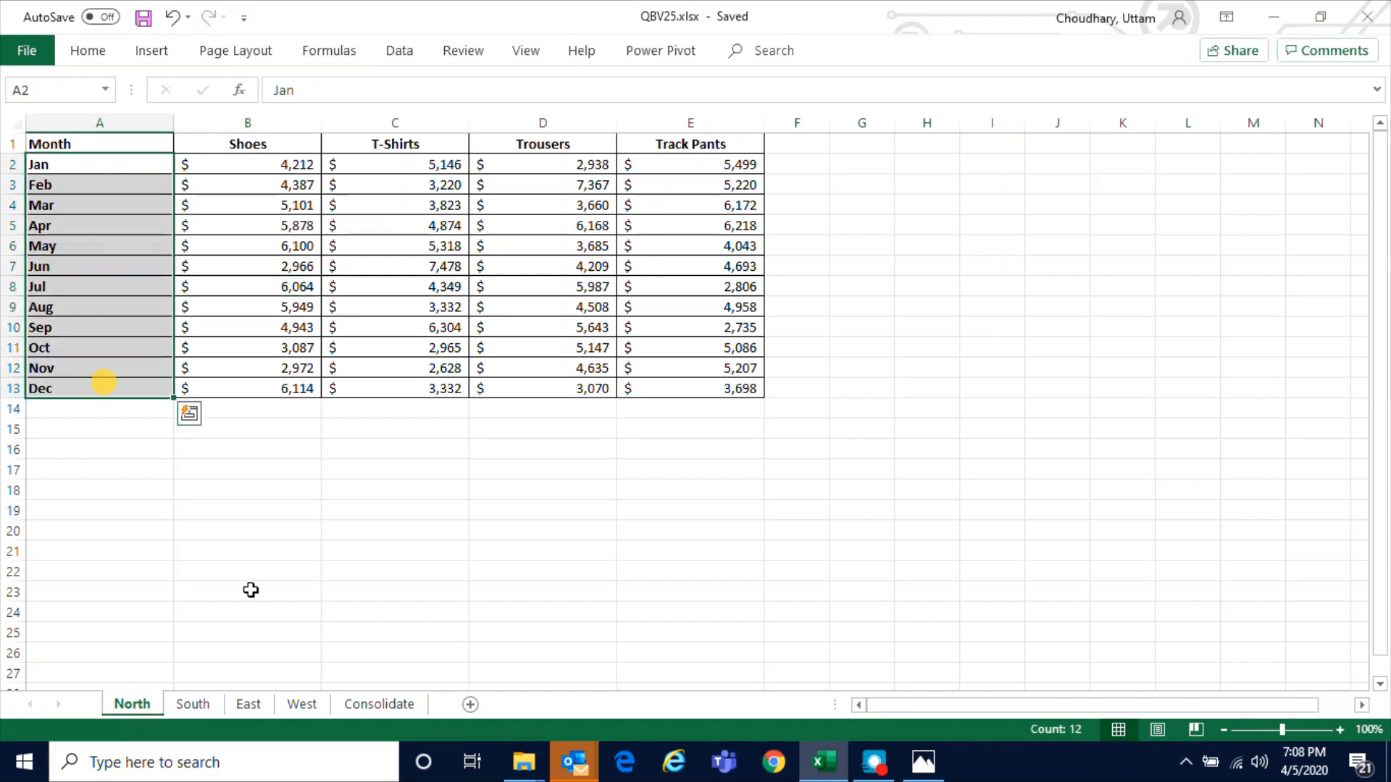
left_click(395, 706)
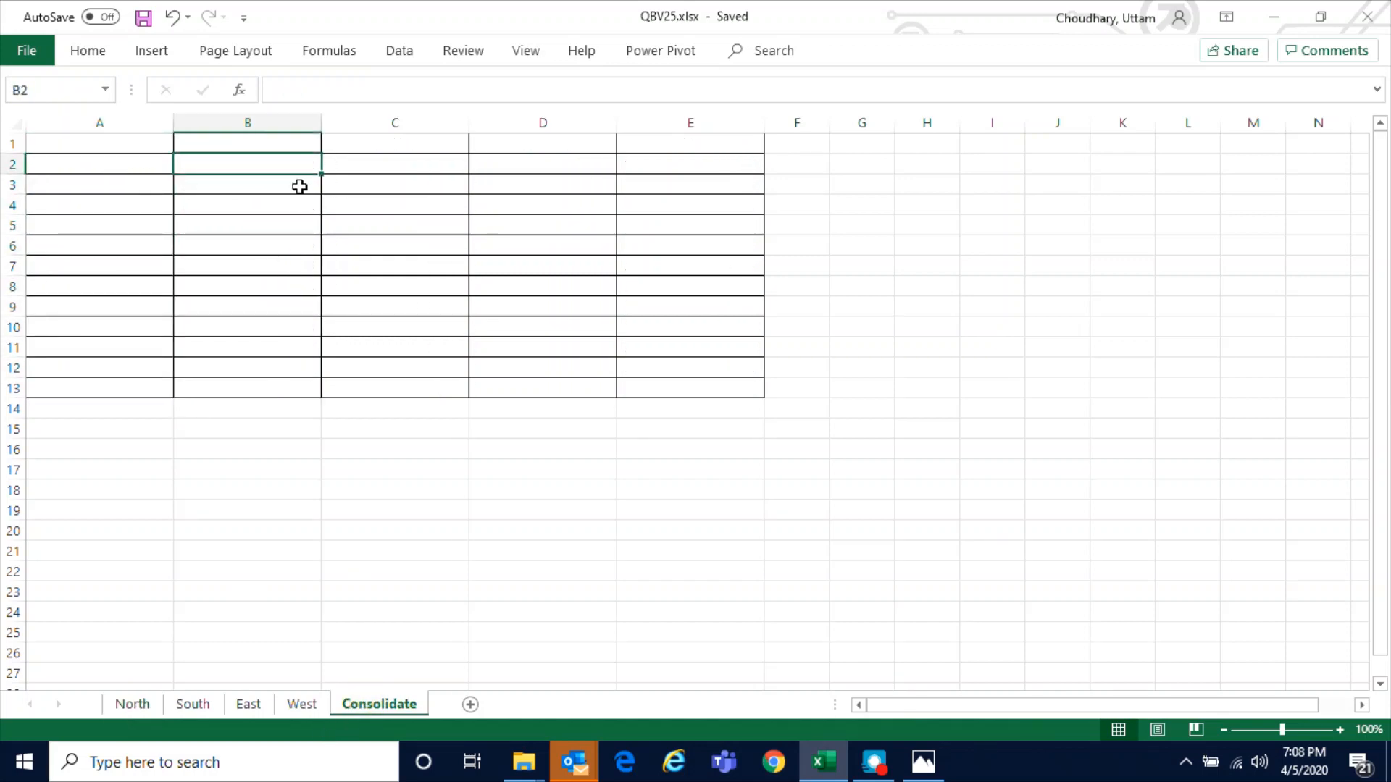
type("=")
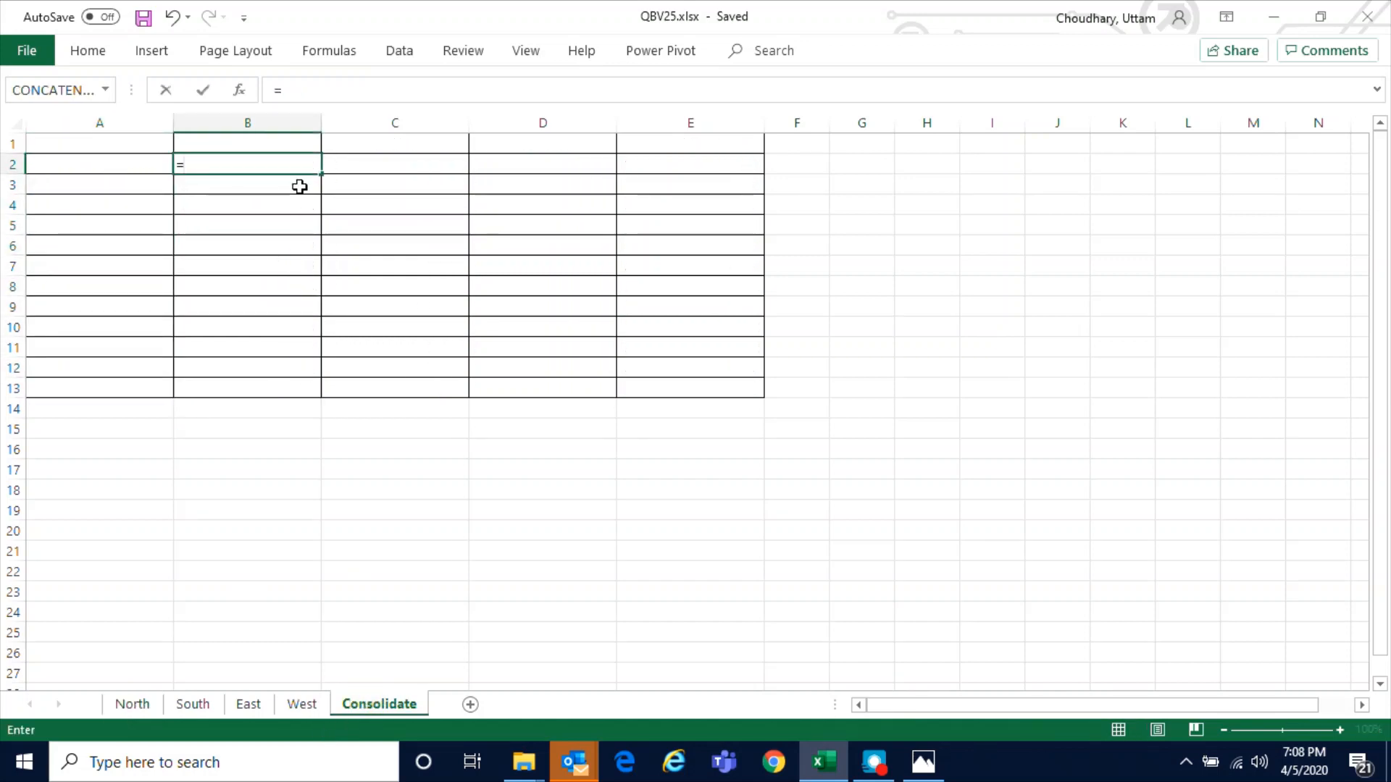
type("sum(")
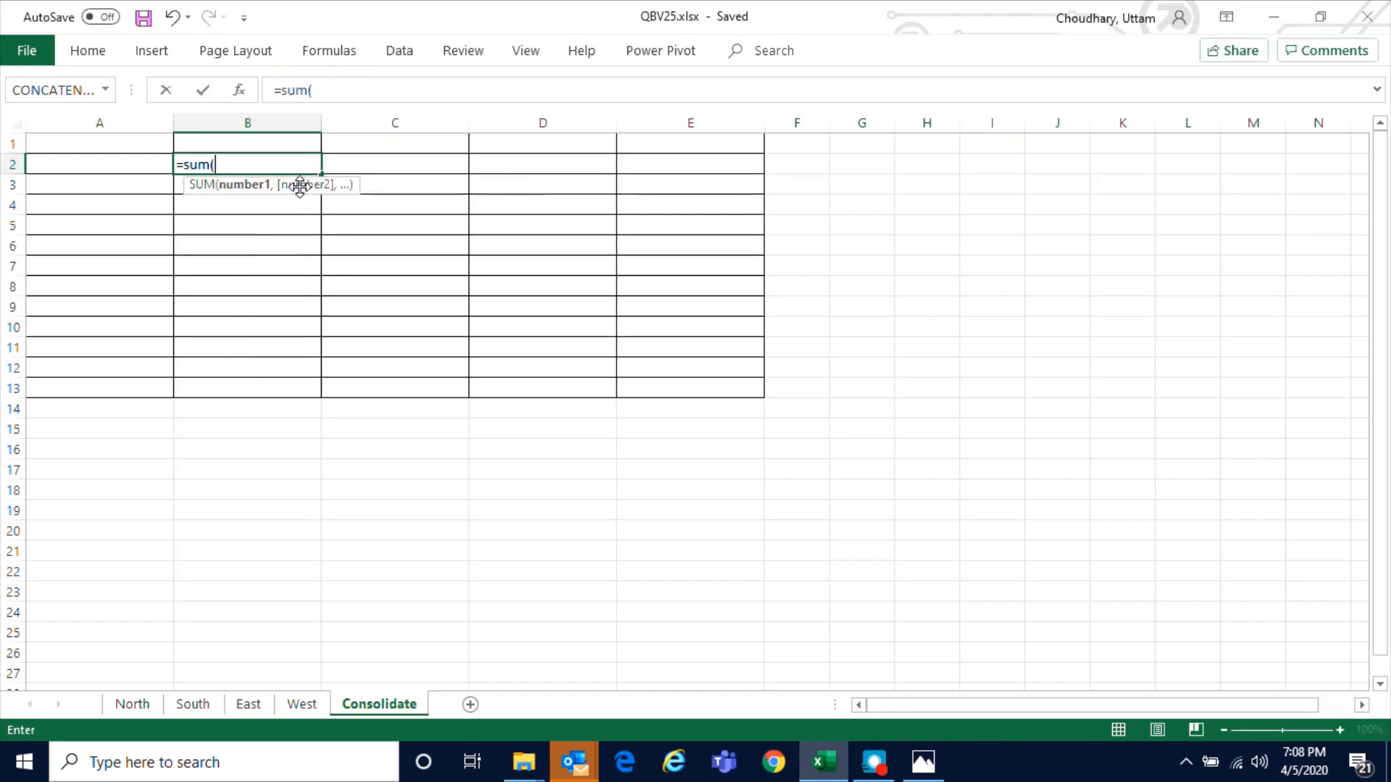
left_click(131, 705)
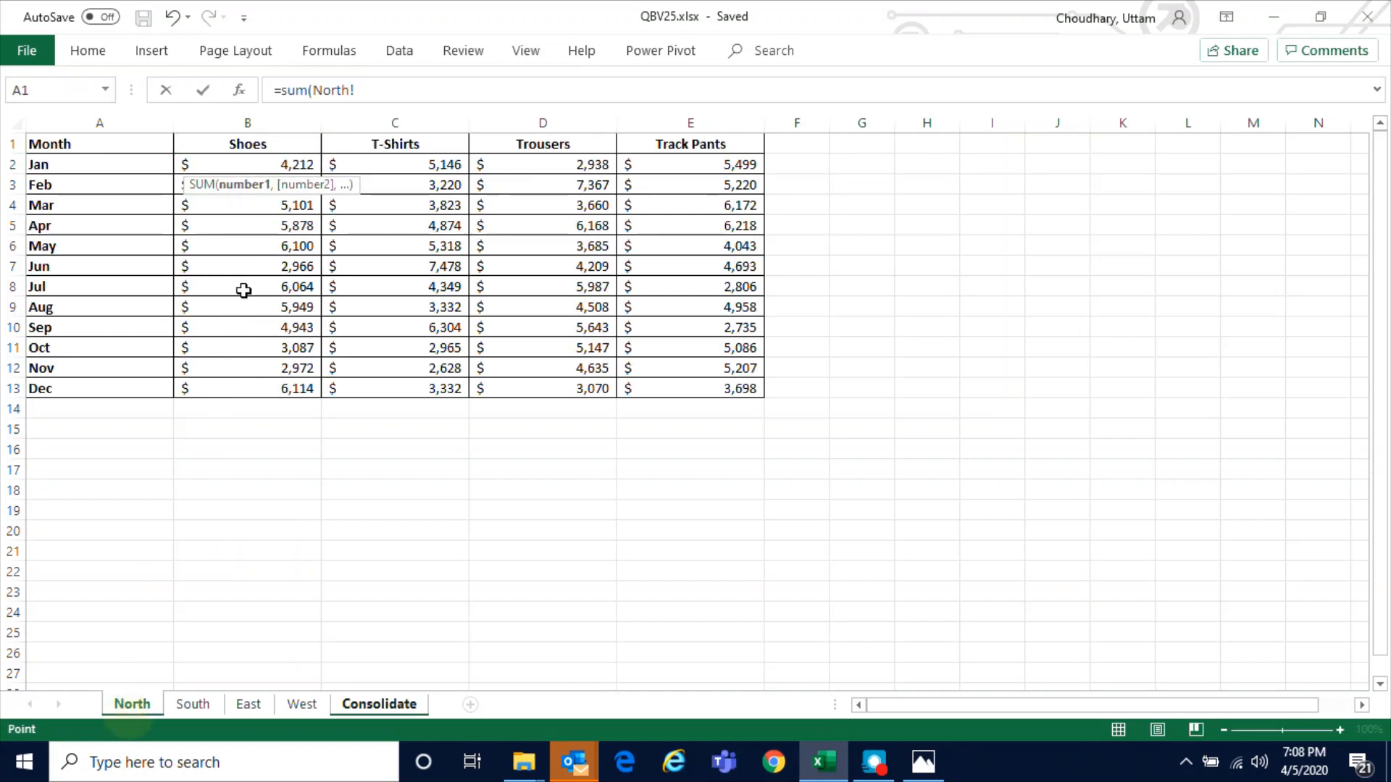
left_click(278, 161)
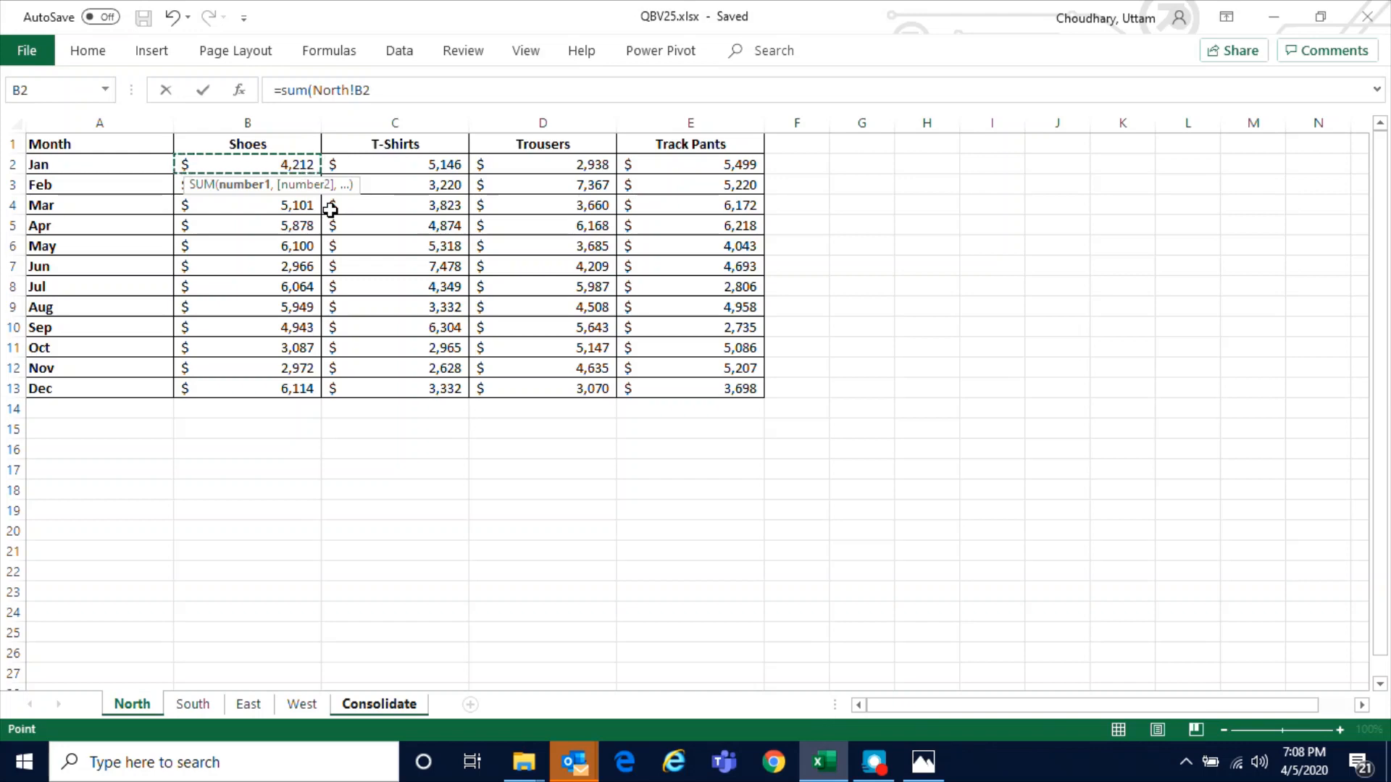
type(",")
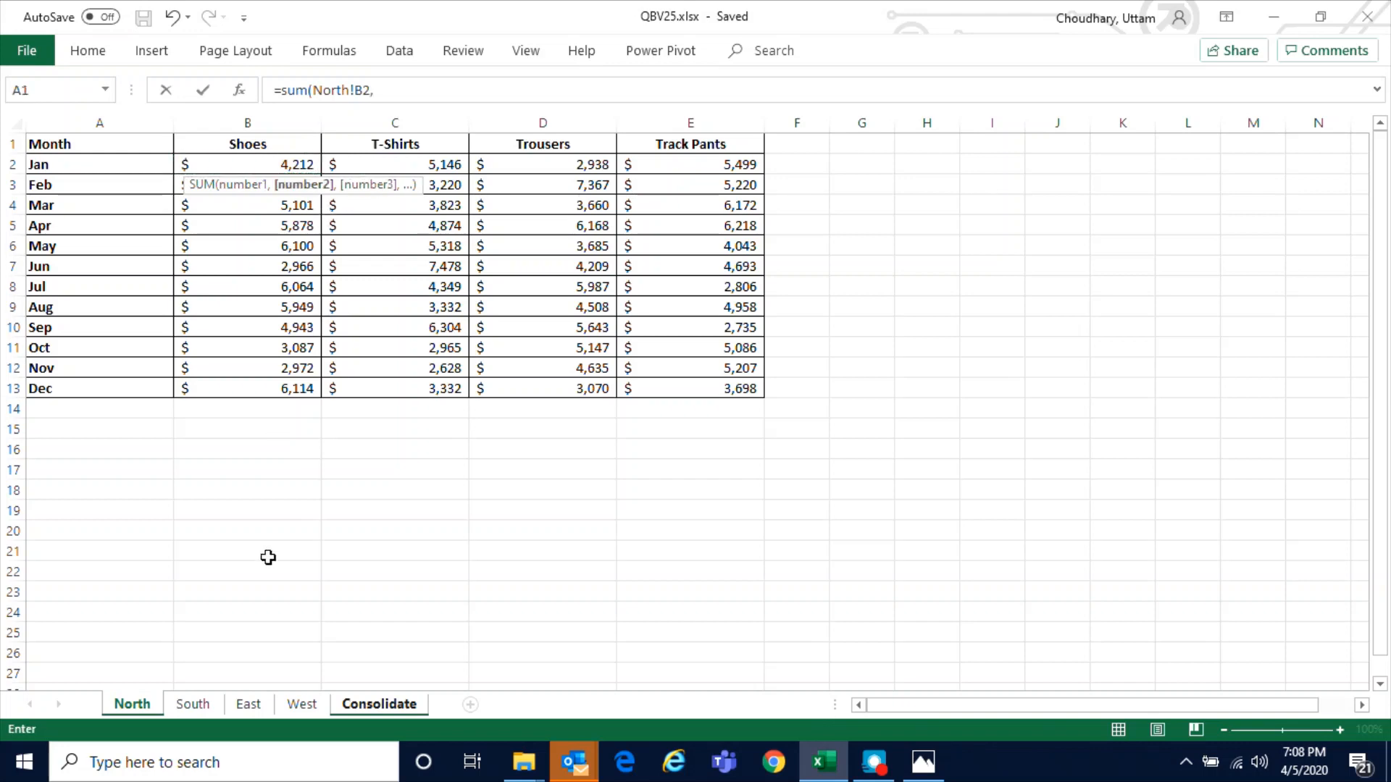
left_click(193, 704)
left_click(264, 161)
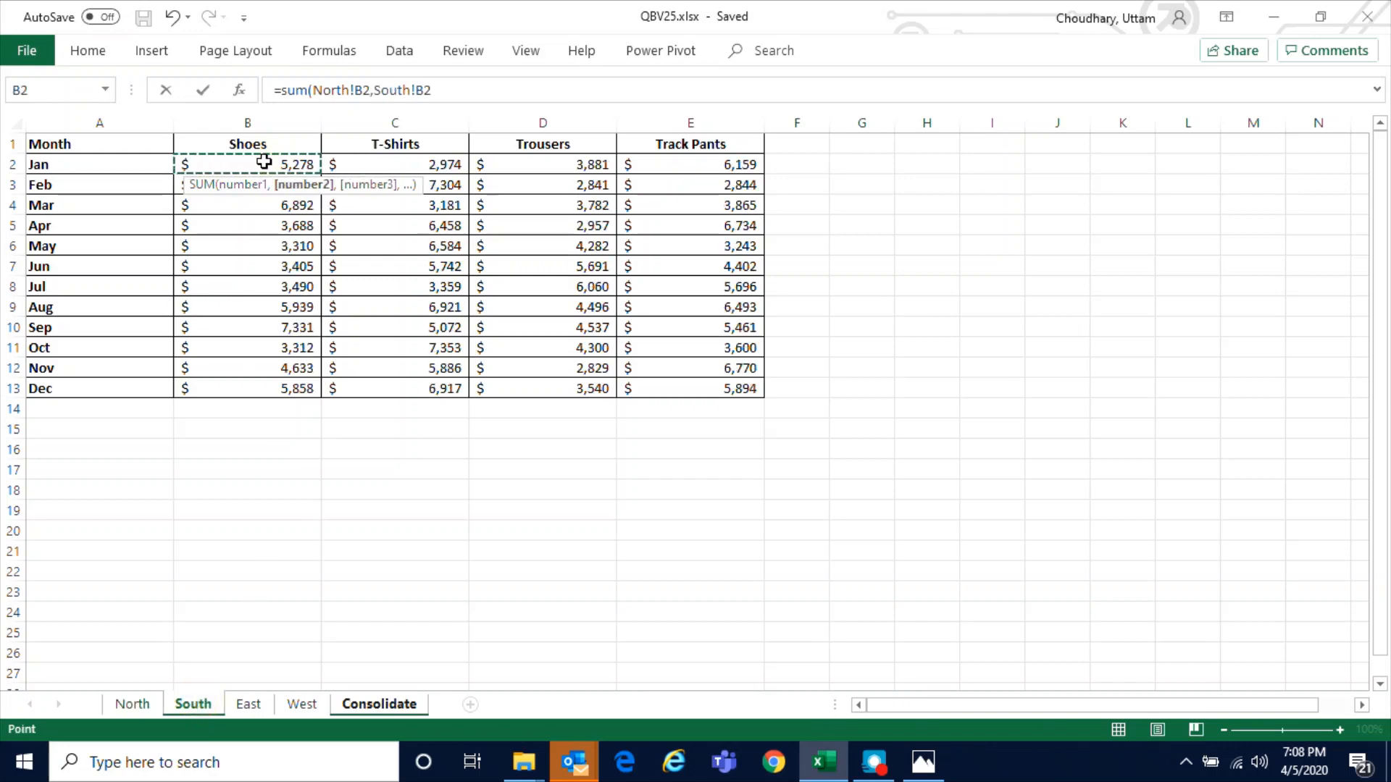
type(",")
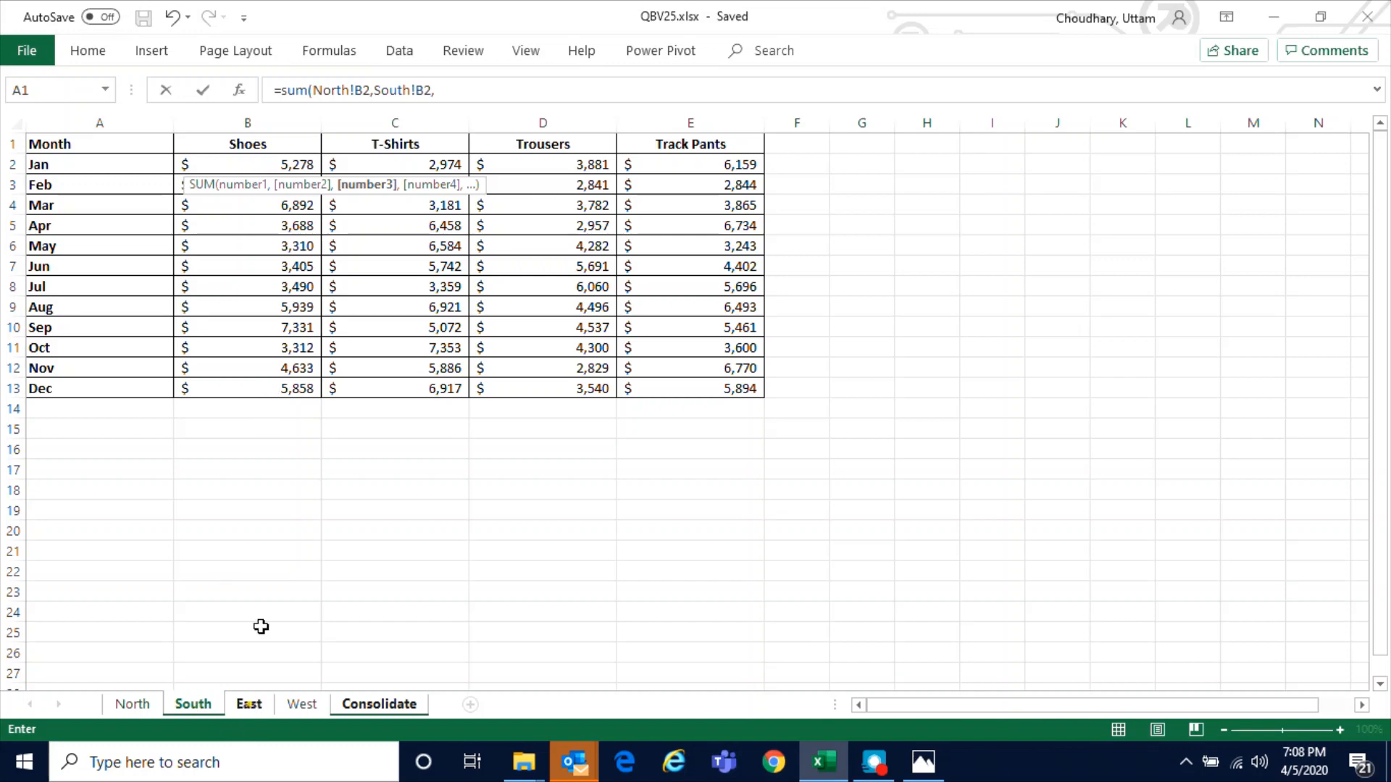
left_click(249, 704)
left_click(279, 165)
type(",")
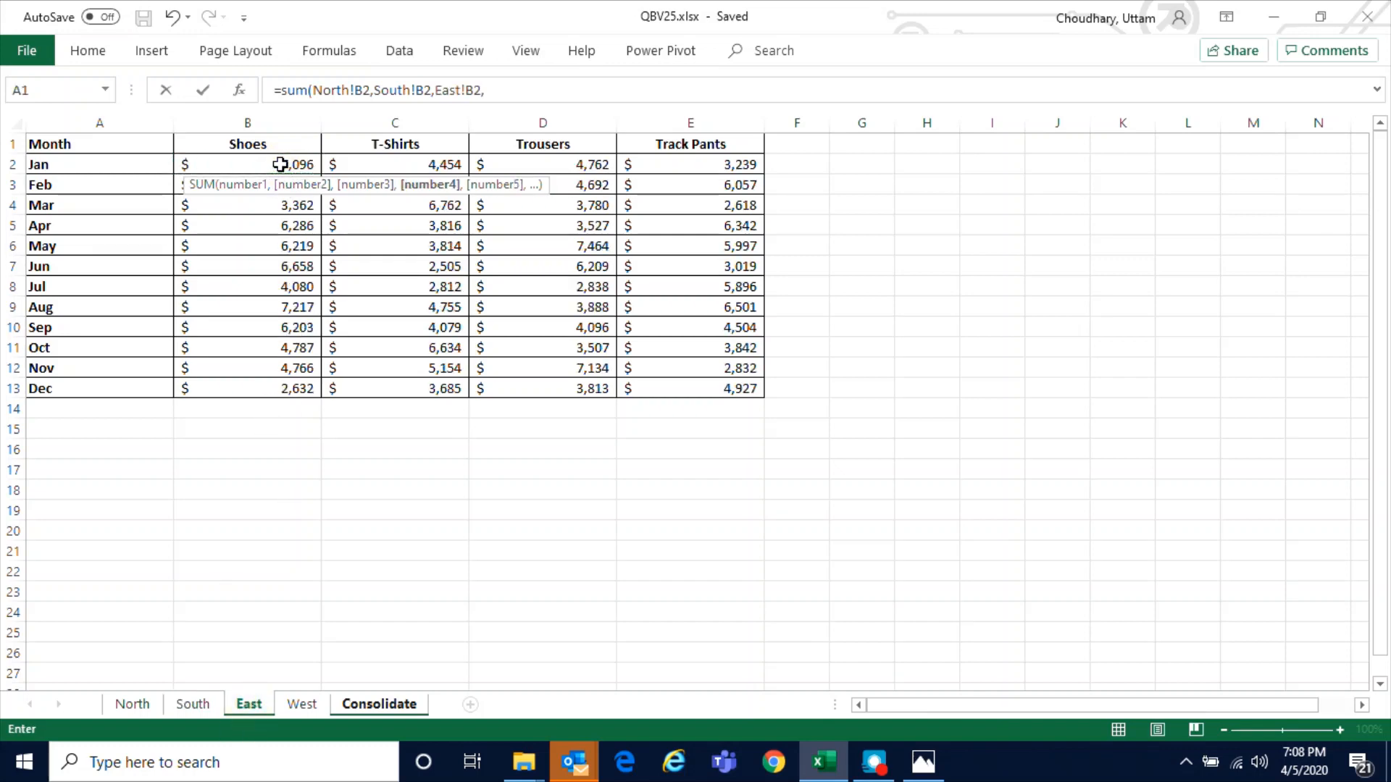
left_click(304, 704)
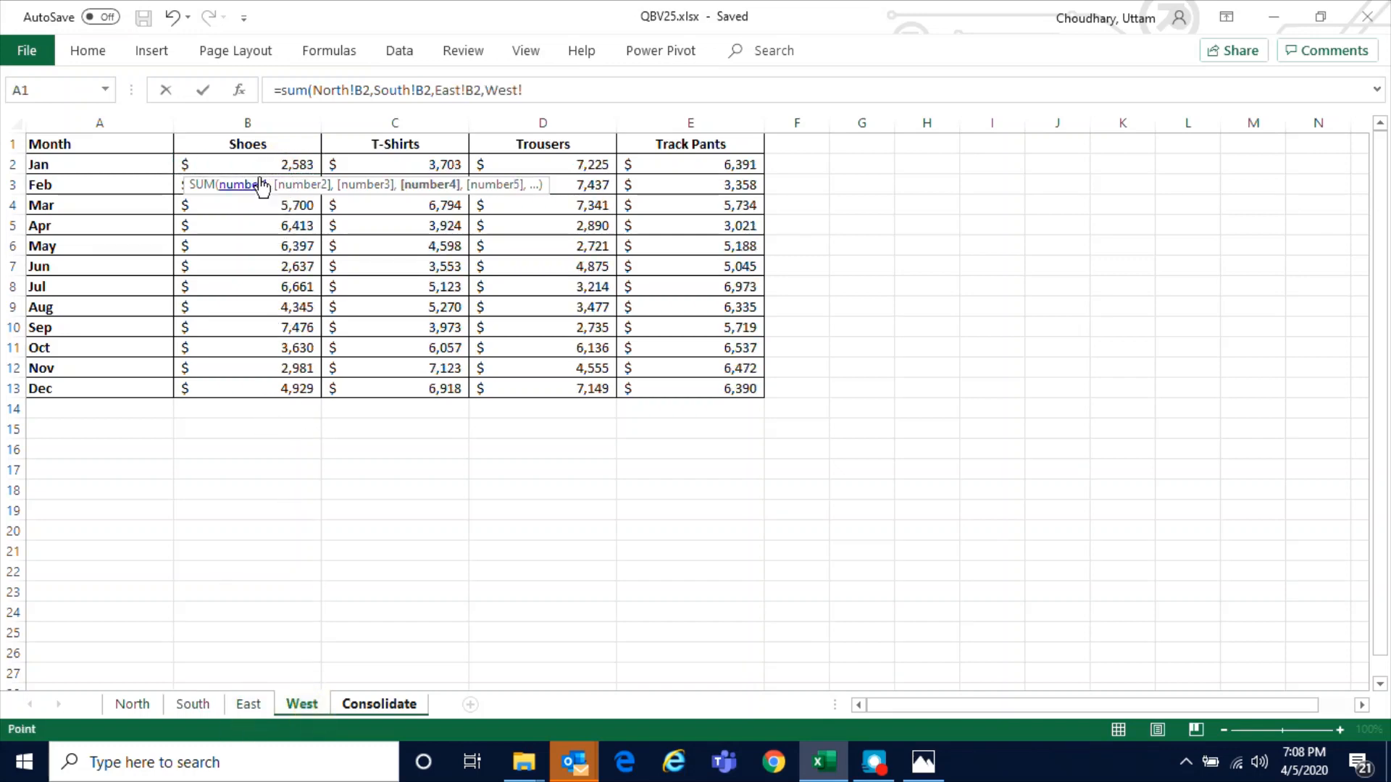
left_click(264, 161)
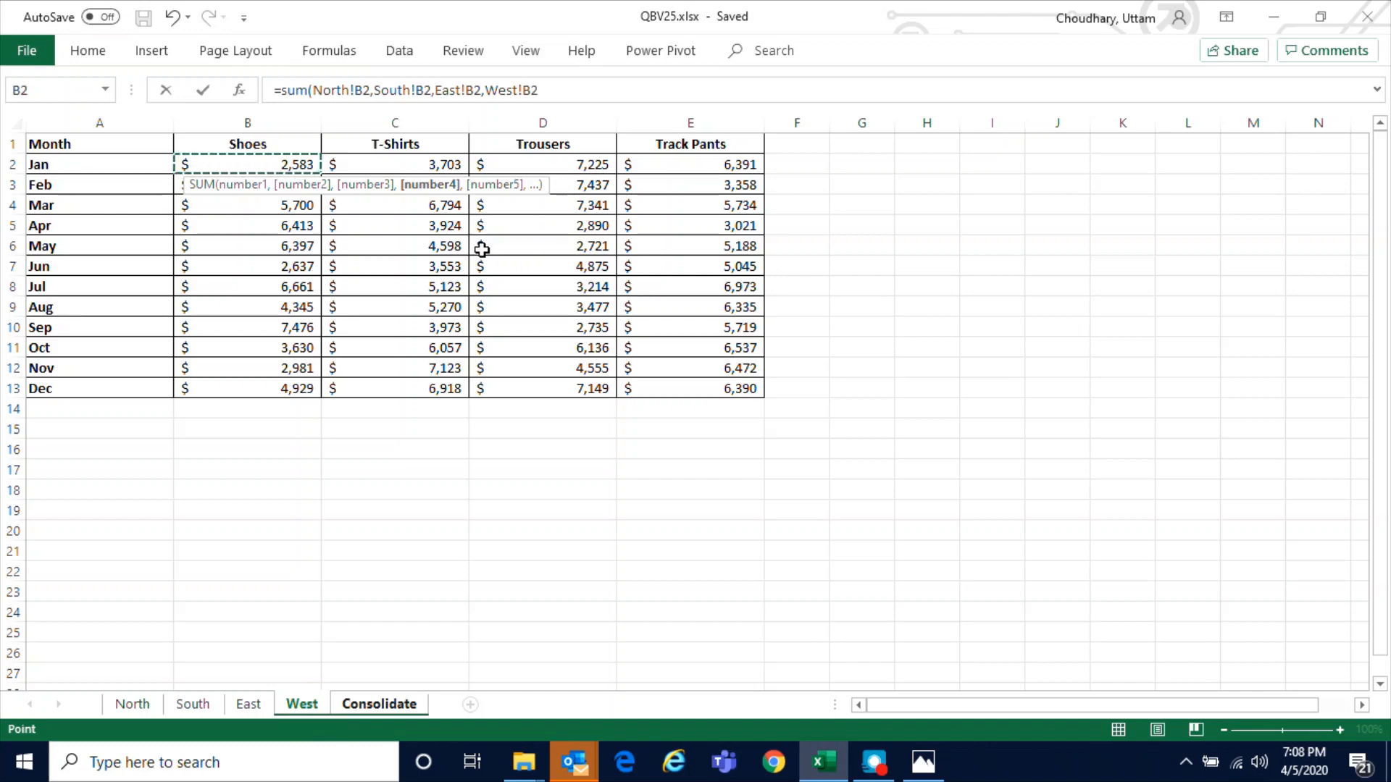
key("Return")
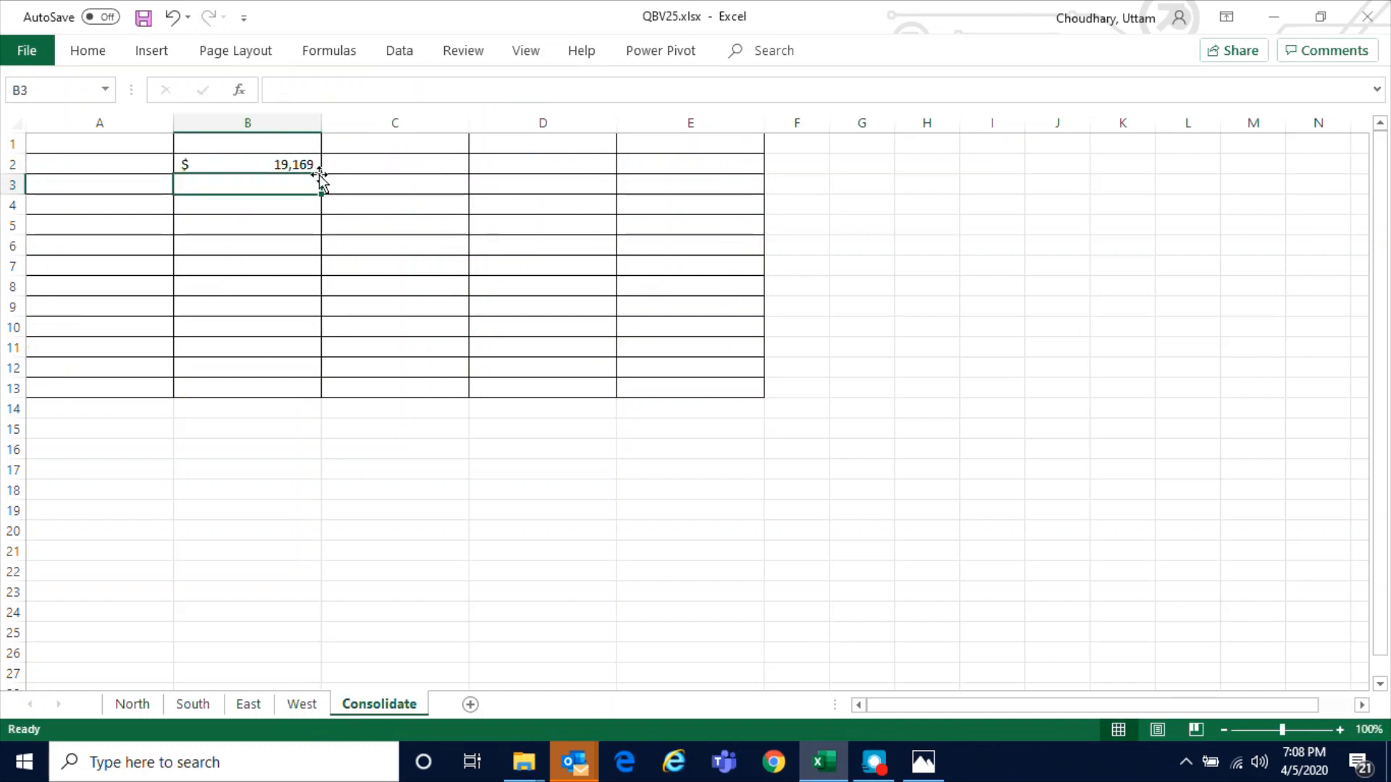
left_click(279, 164)
key("Delete")
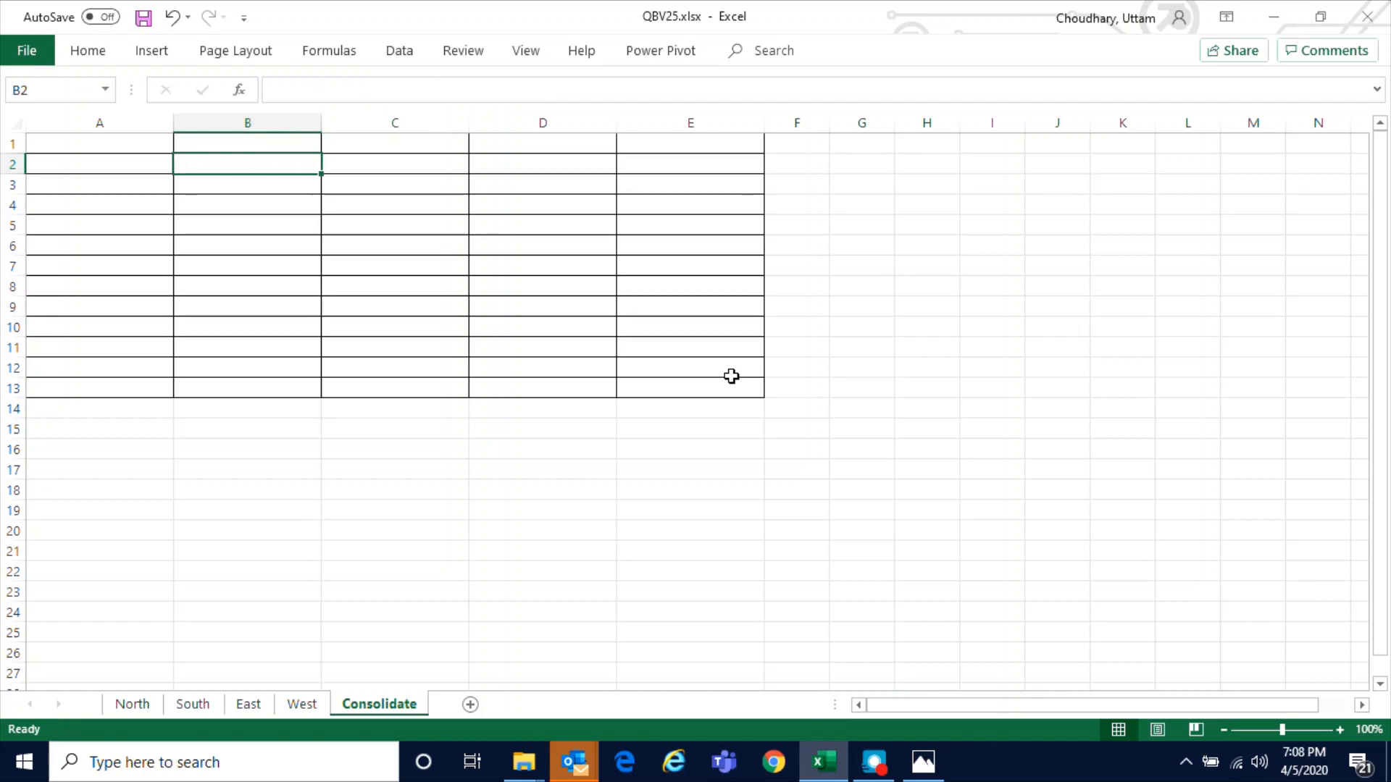
- Examine the monthly sales figures across the four product columns on the North sheet
left_click(130, 707)
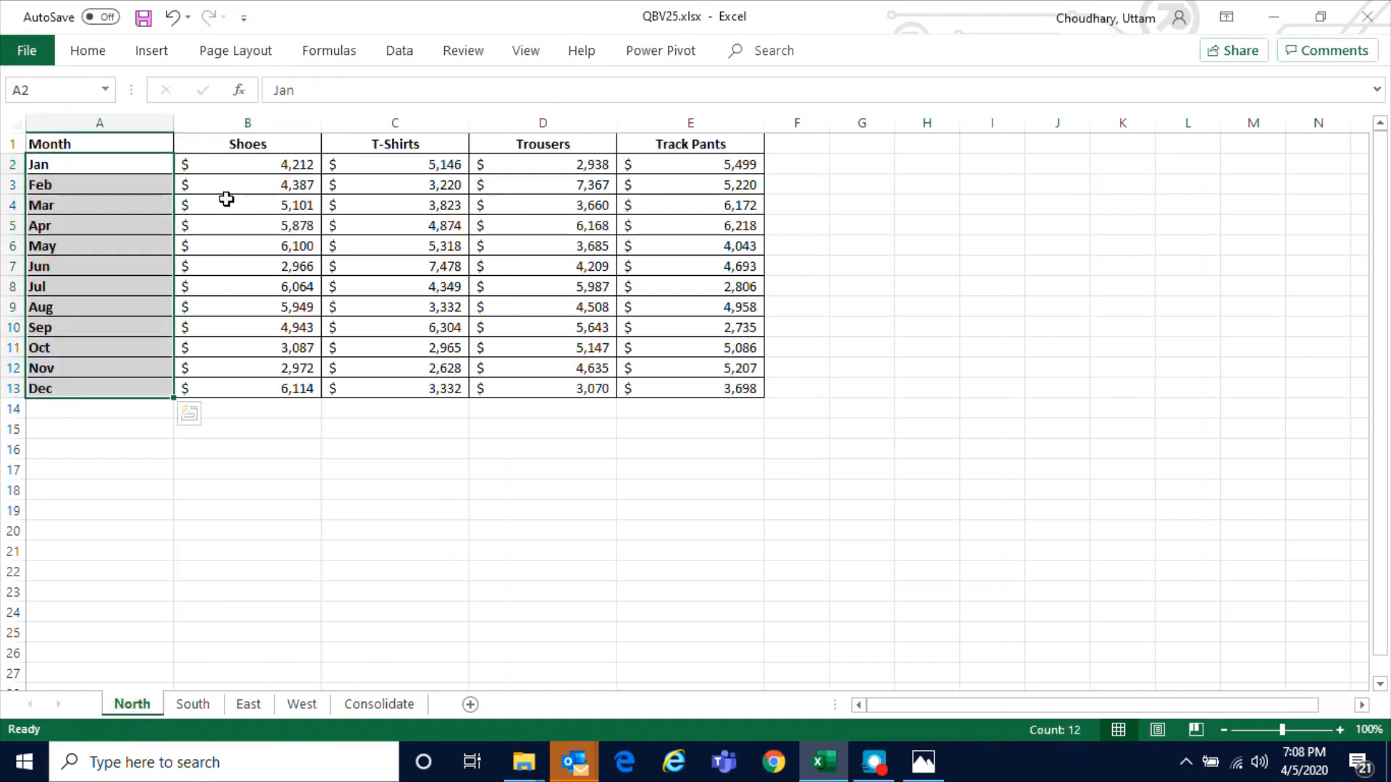
left_click_drag(239, 164, 645, 367)
left_click(522, 340)
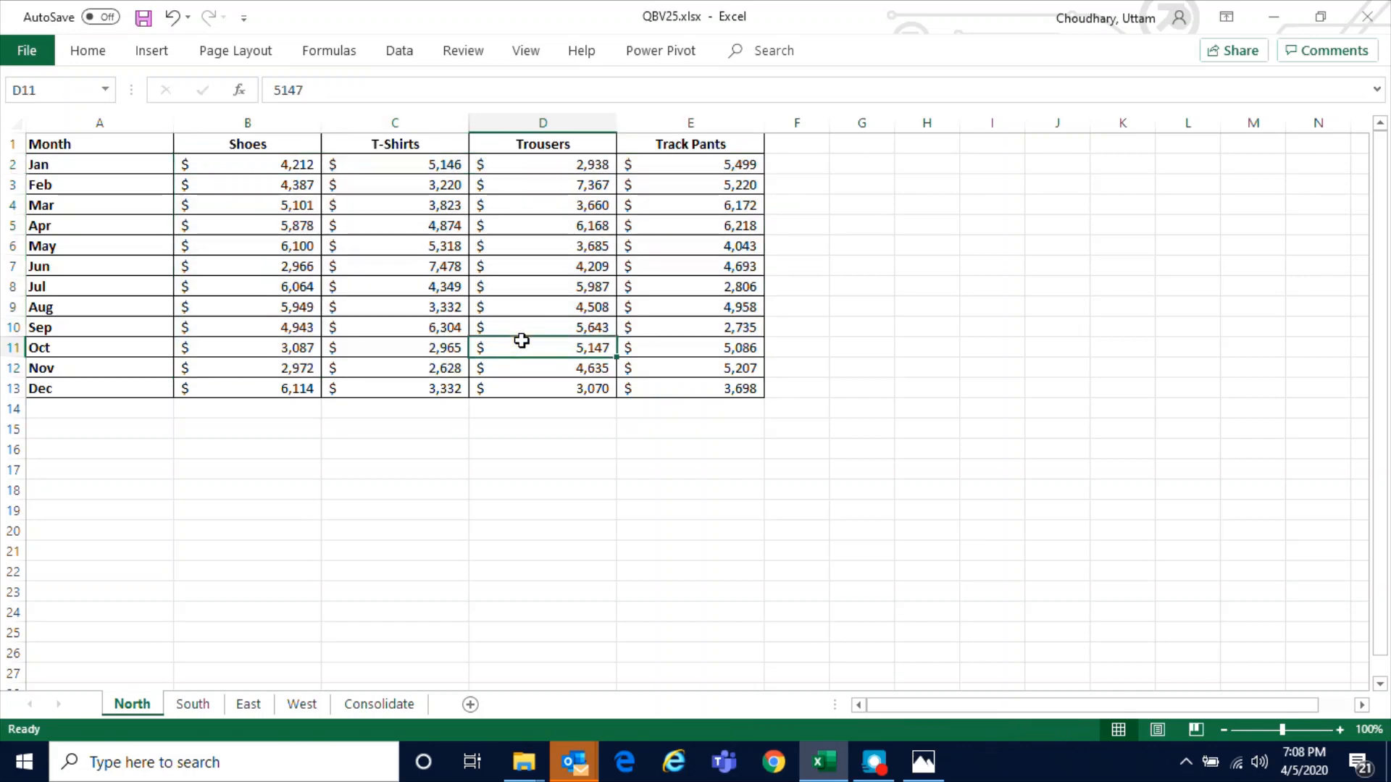
- Start the Consolidate command for range A1:E13 on the Consolidate sheet, using the Sum function
left_click(397, 713)
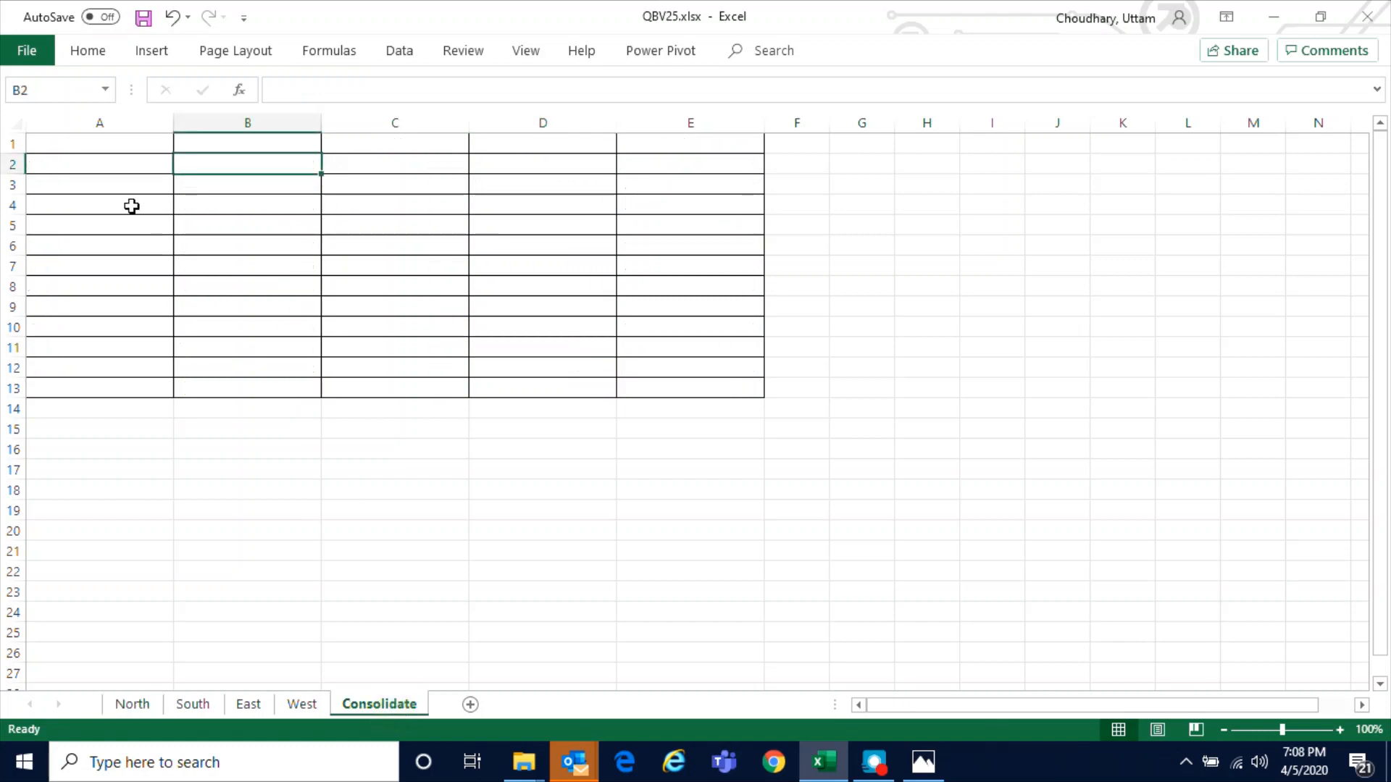
left_click(90, 148)
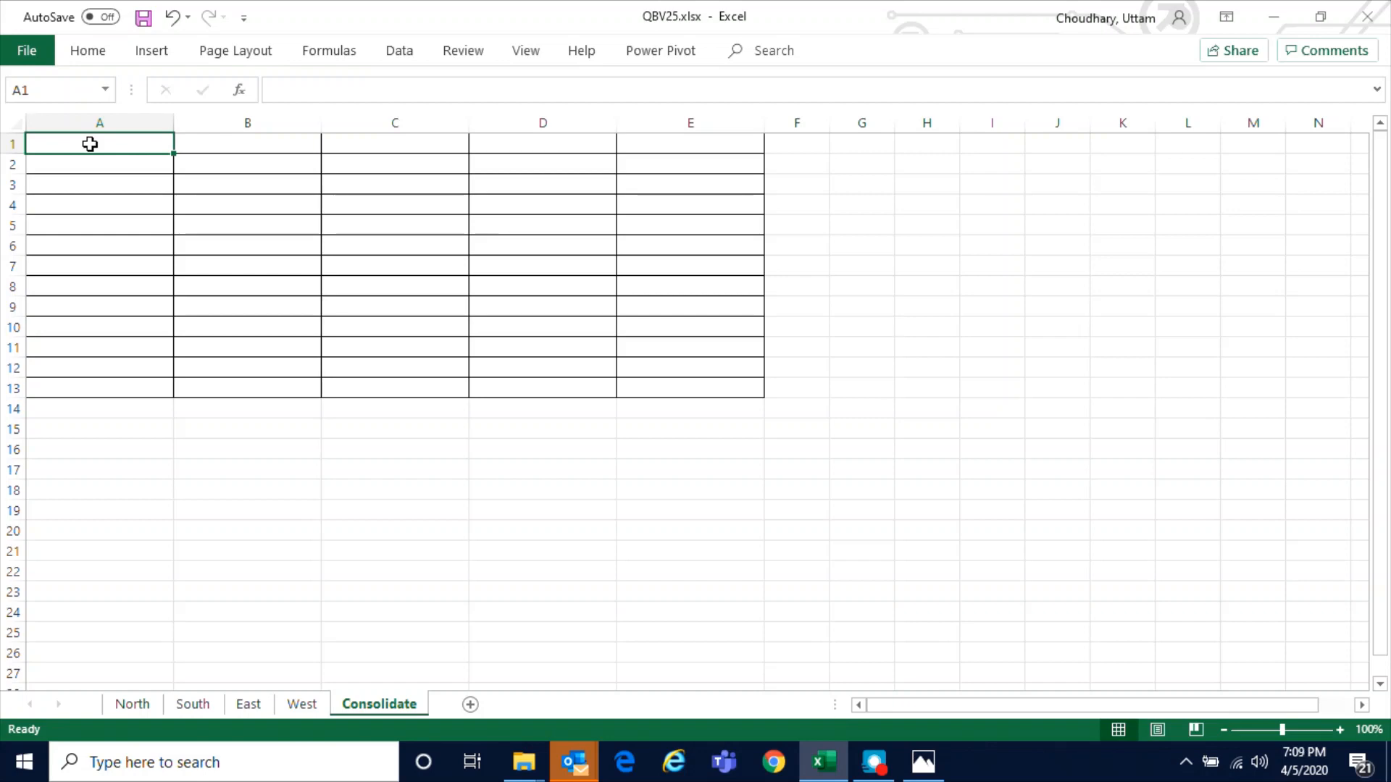
left_click_drag(91, 141, 676, 388)
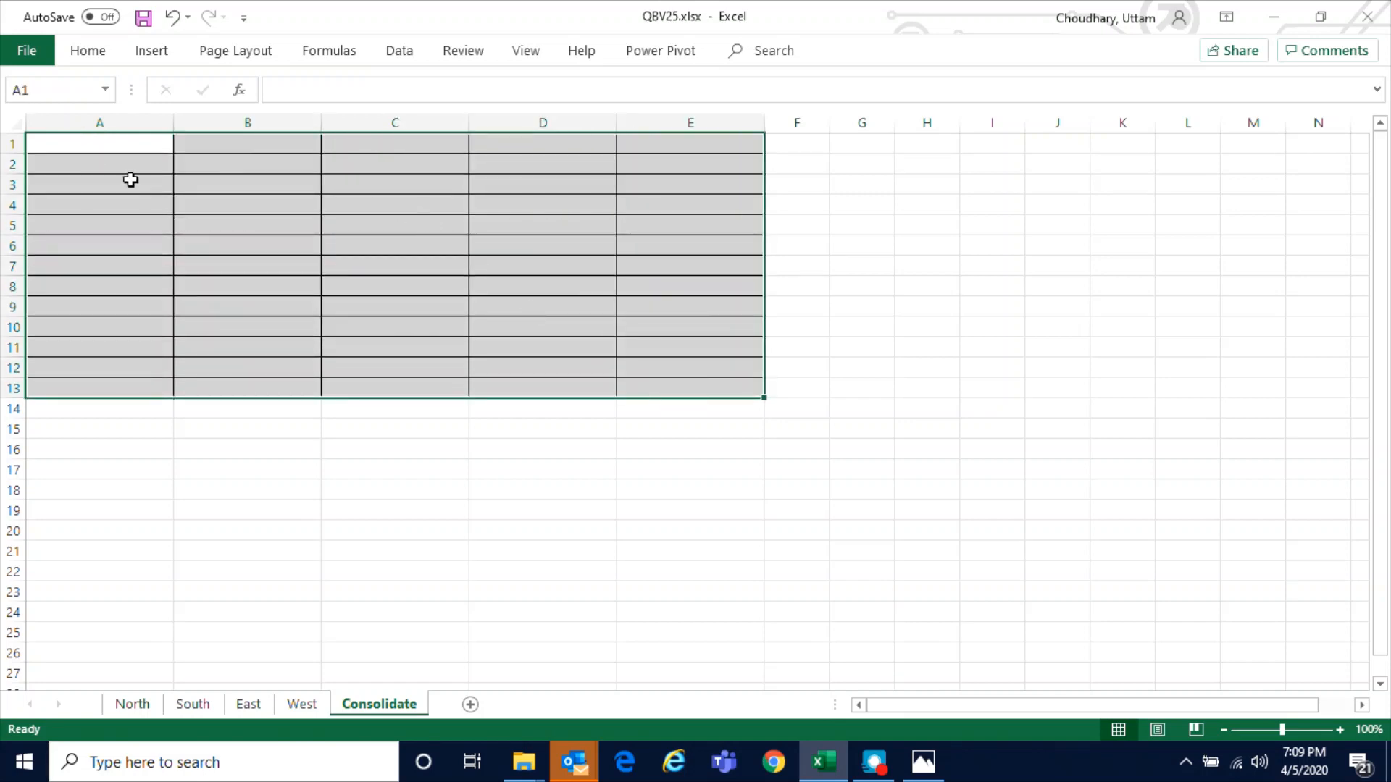
left_click(413, 63)
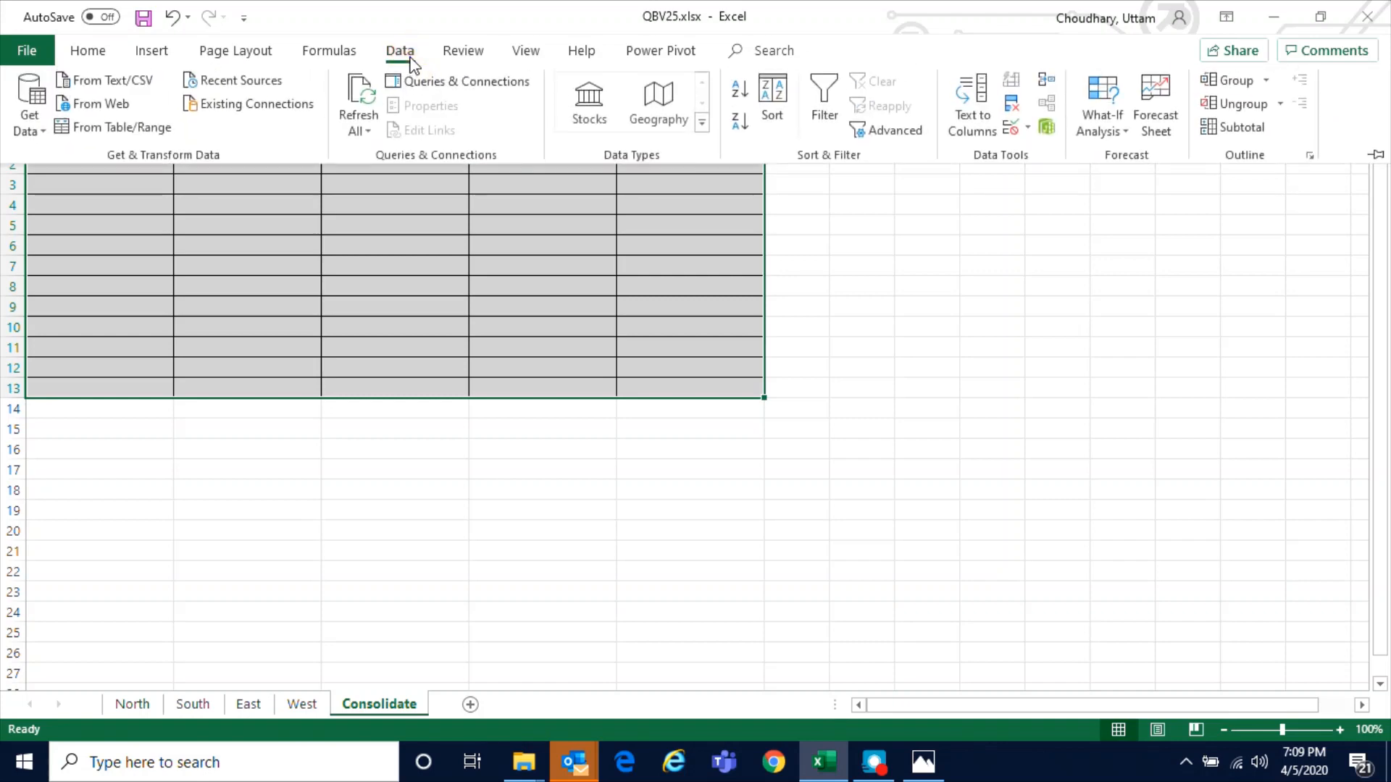
left_click(1049, 87)
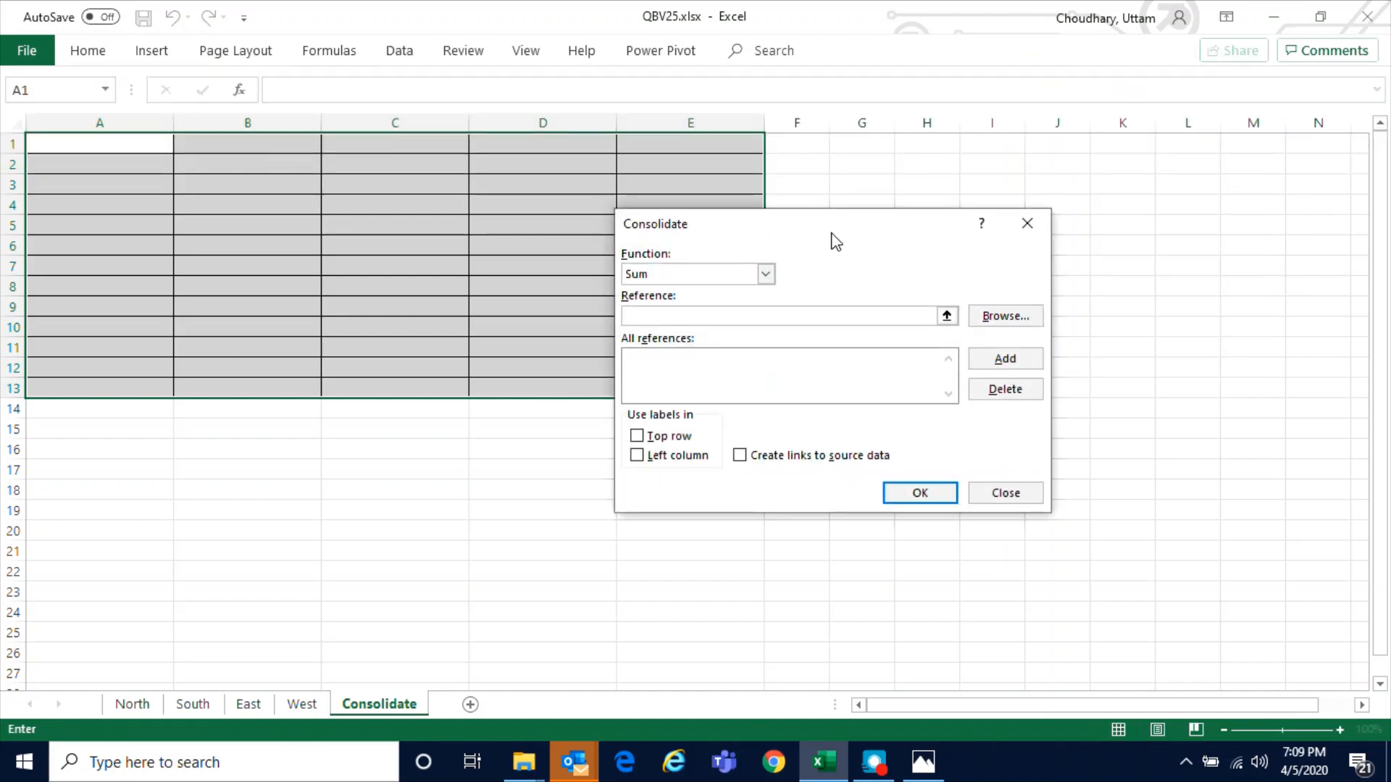
left_click_drag(835, 241, 788, 191)
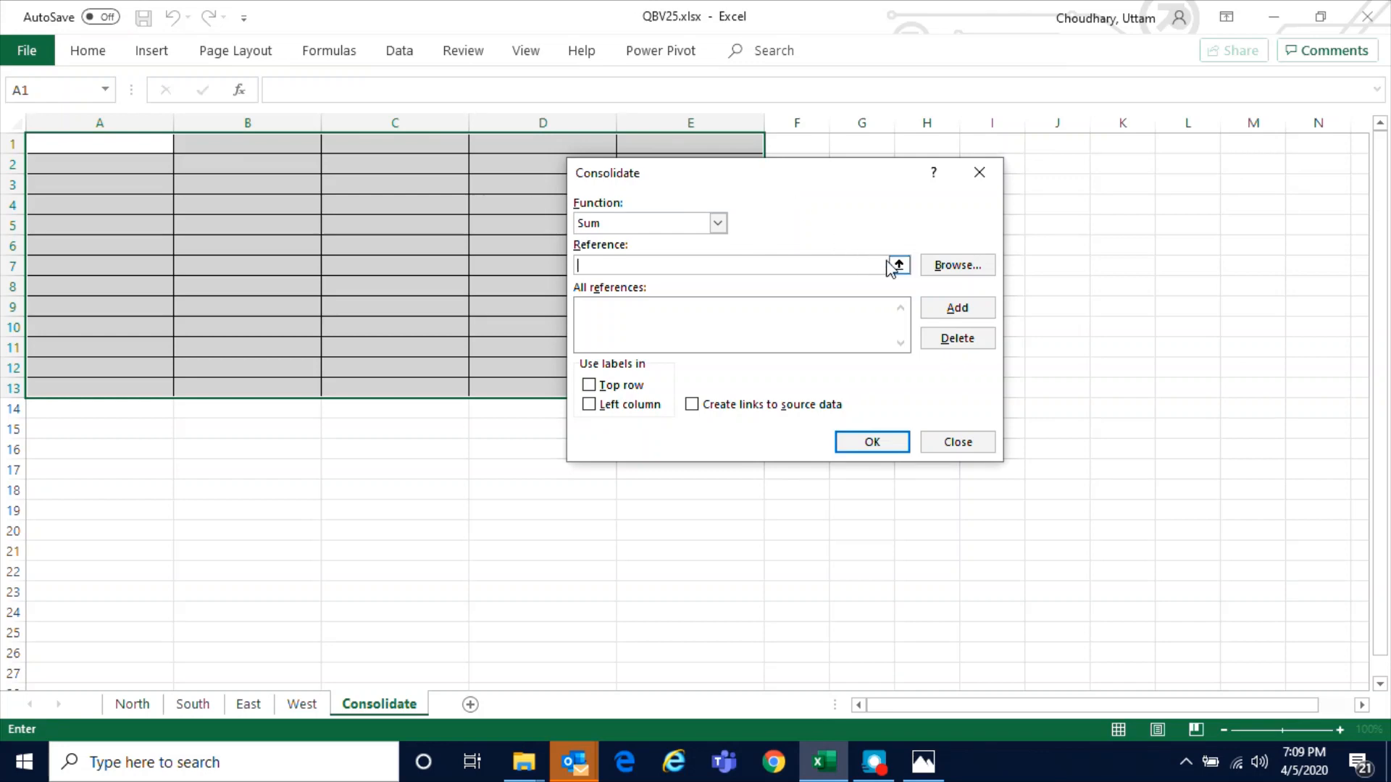
left_click(634, 221)
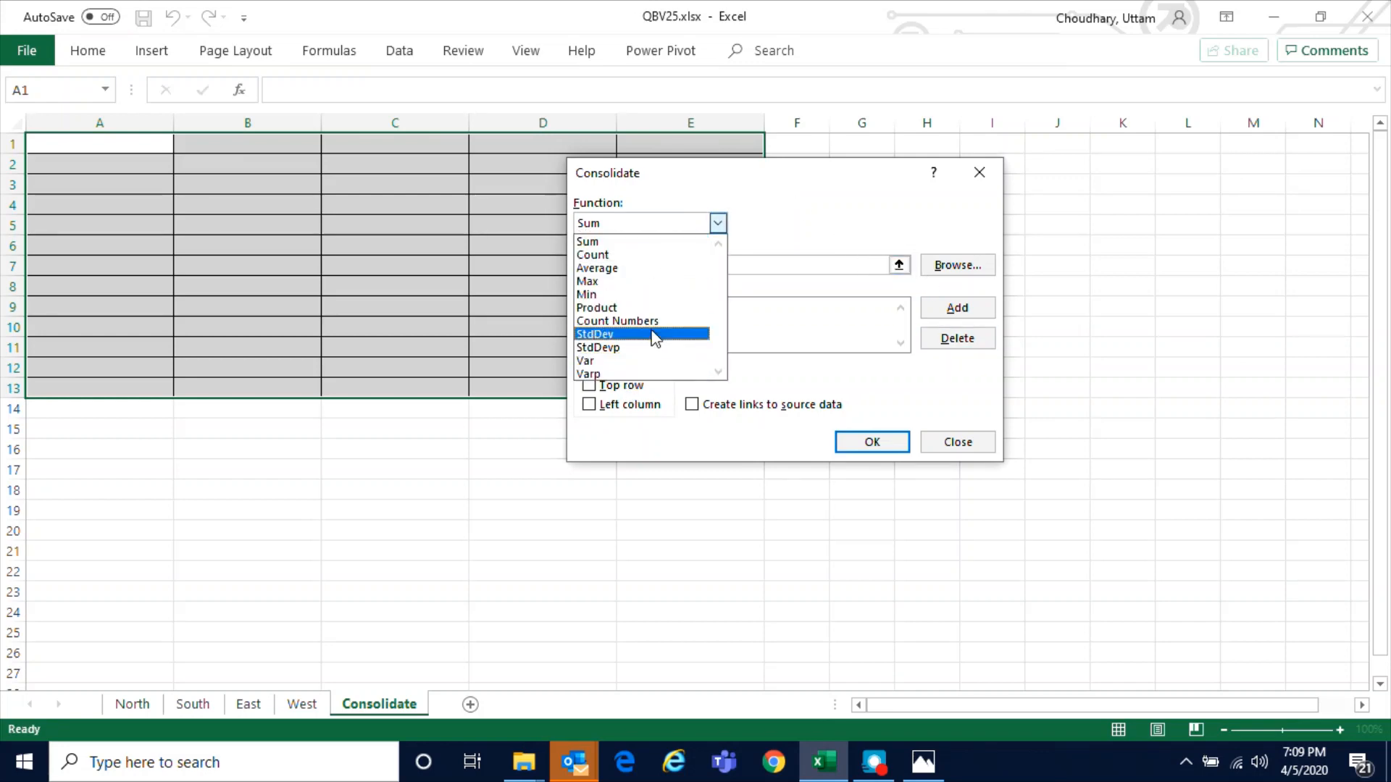
left_click(618, 245)
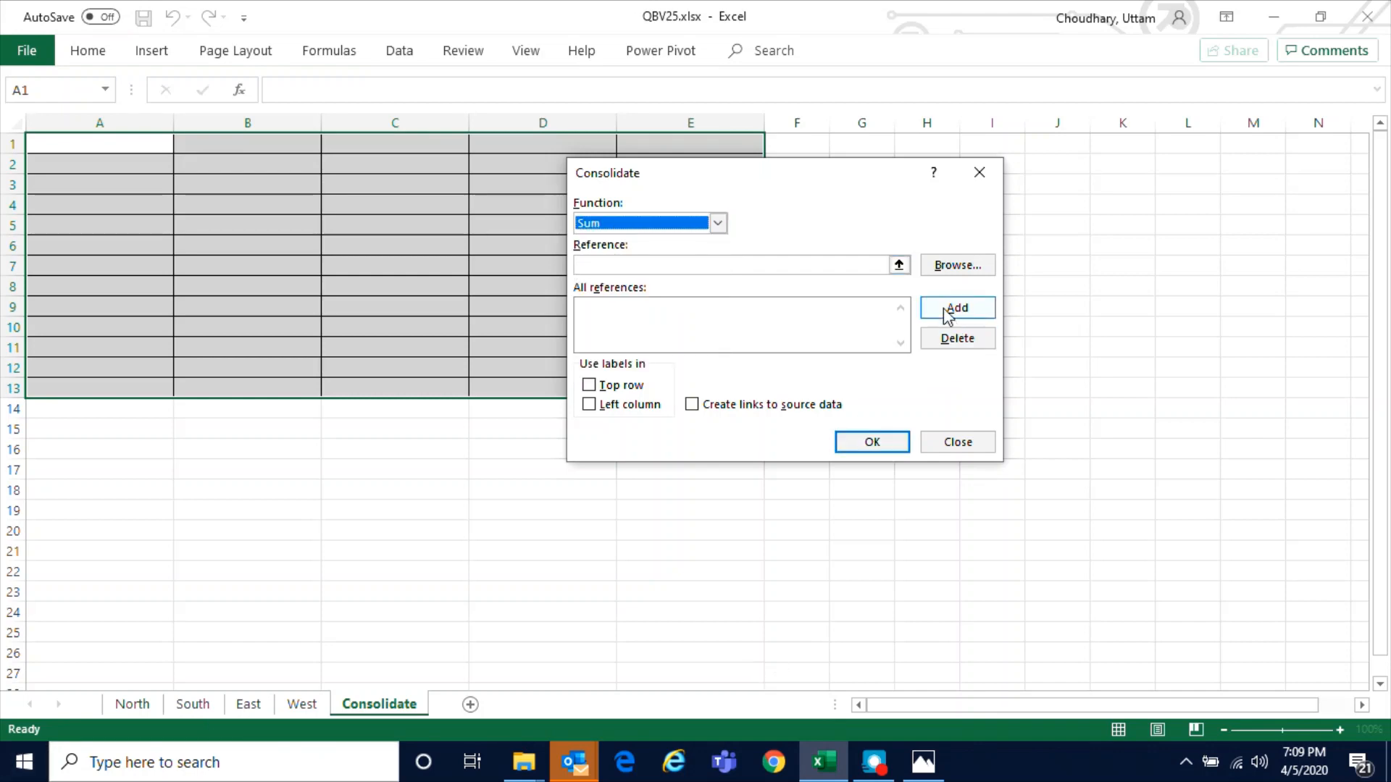
- Add the North sheet's table, range A1:E13, to the consolidation references
left_click(899, 265)
left_click(131, 703)
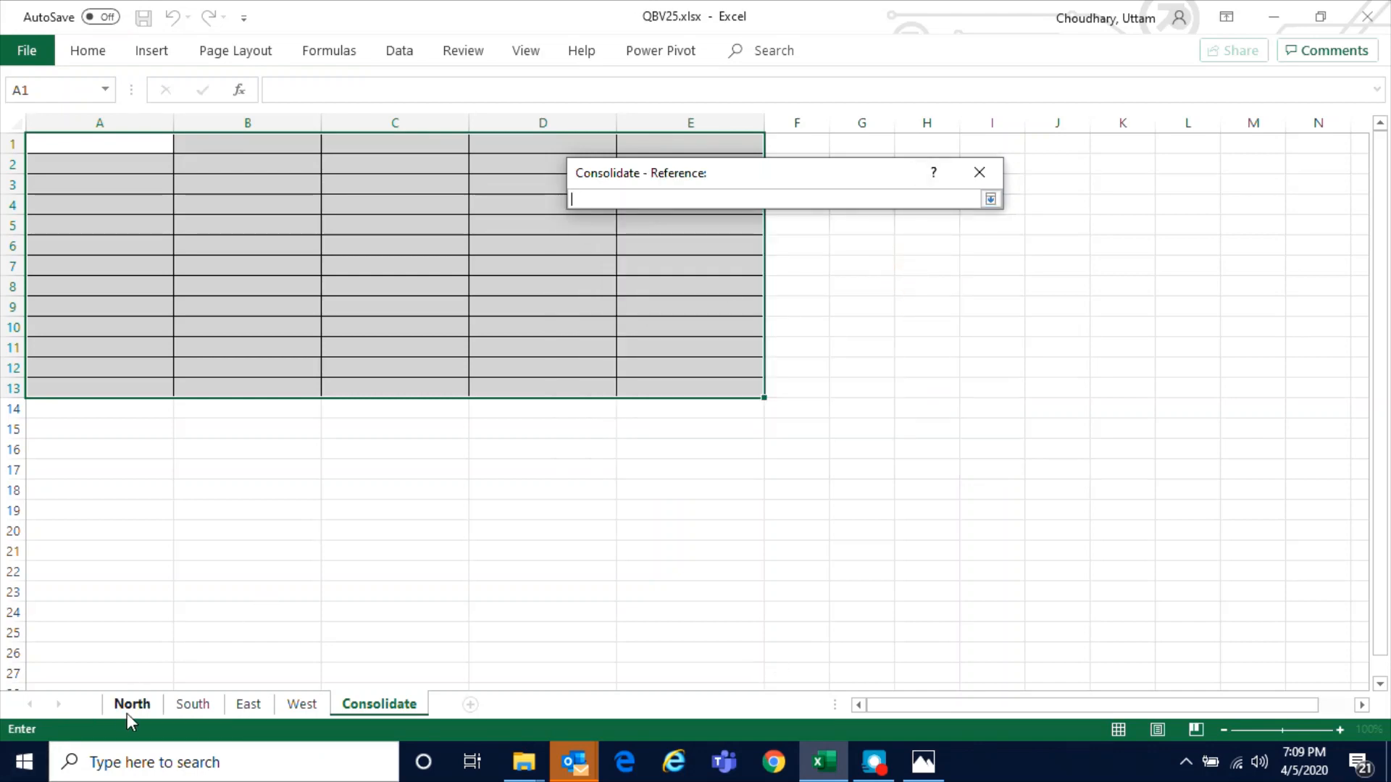
left_click_drag(60, 148, 697, 382)
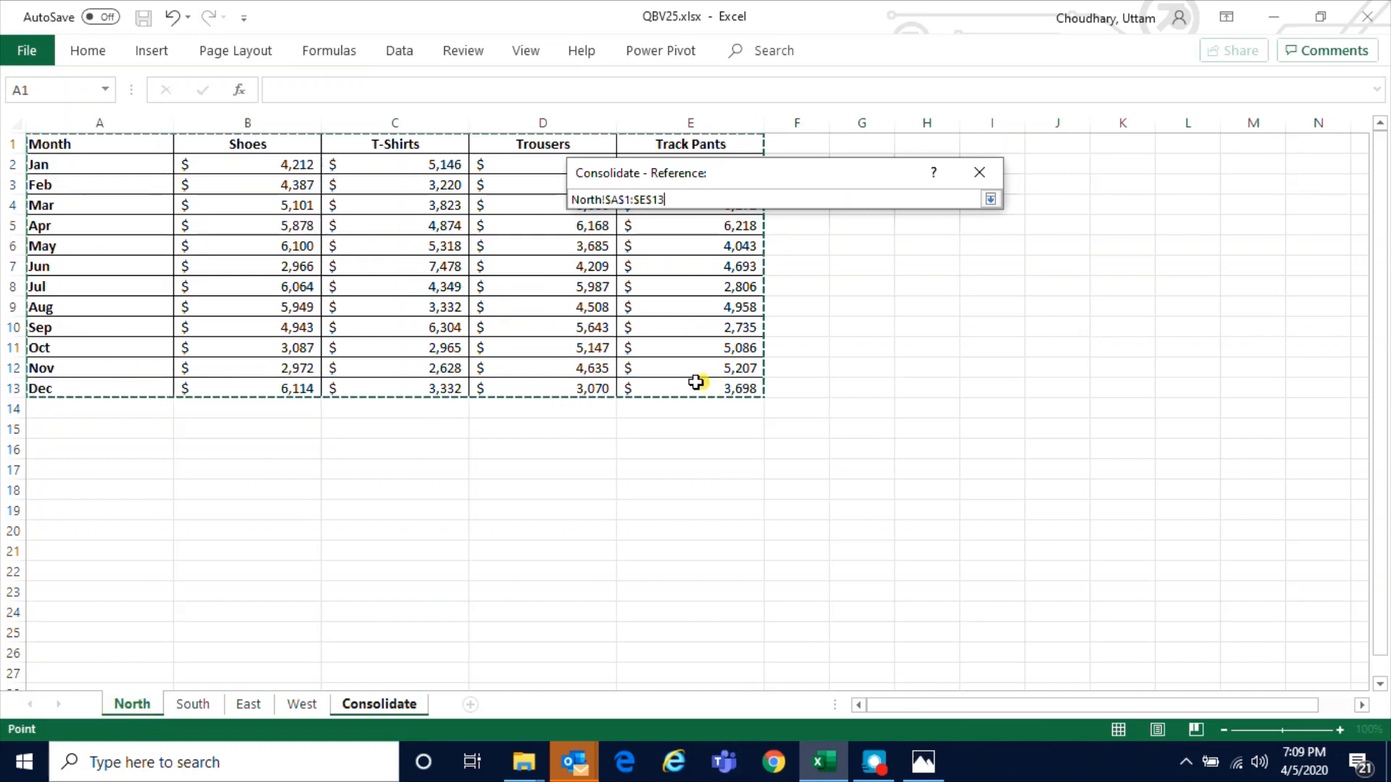
left_click(989, 200)
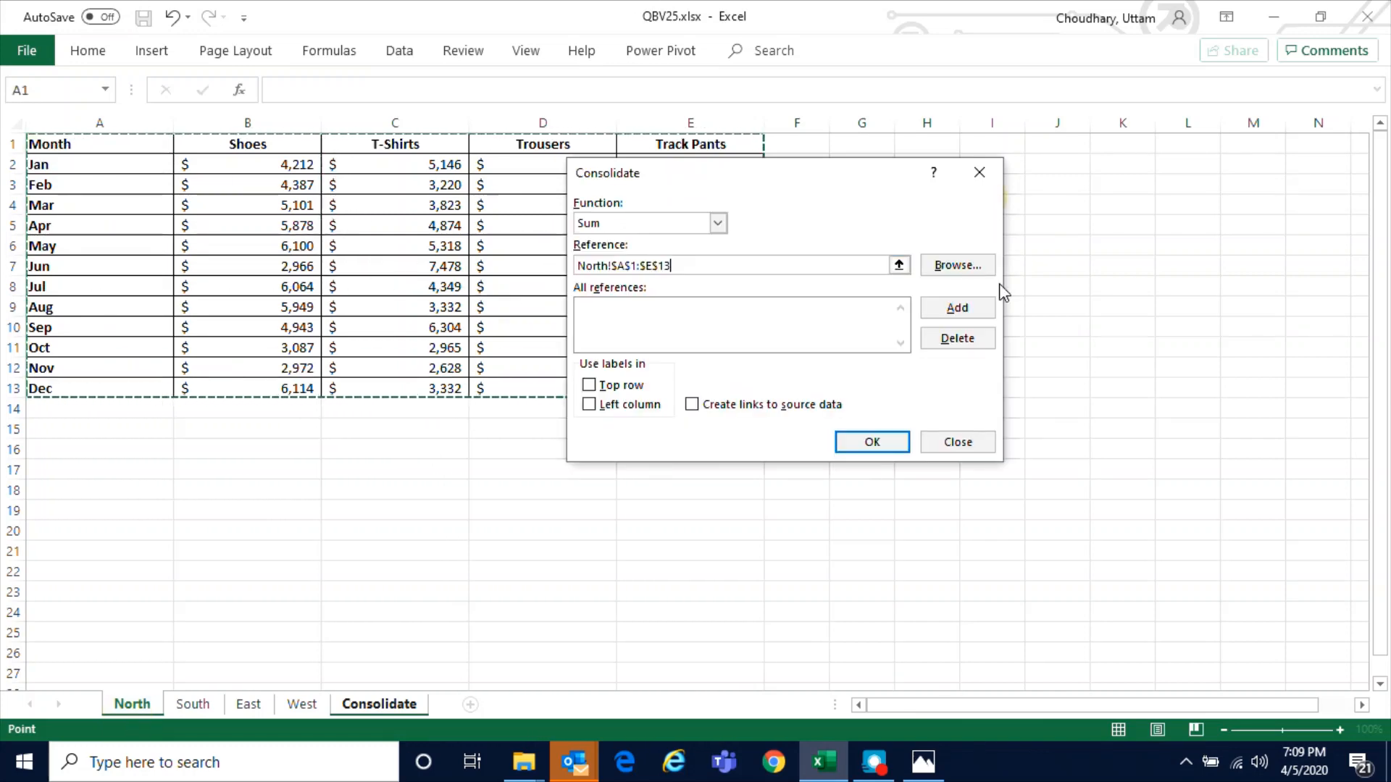
left_click(956, 307)
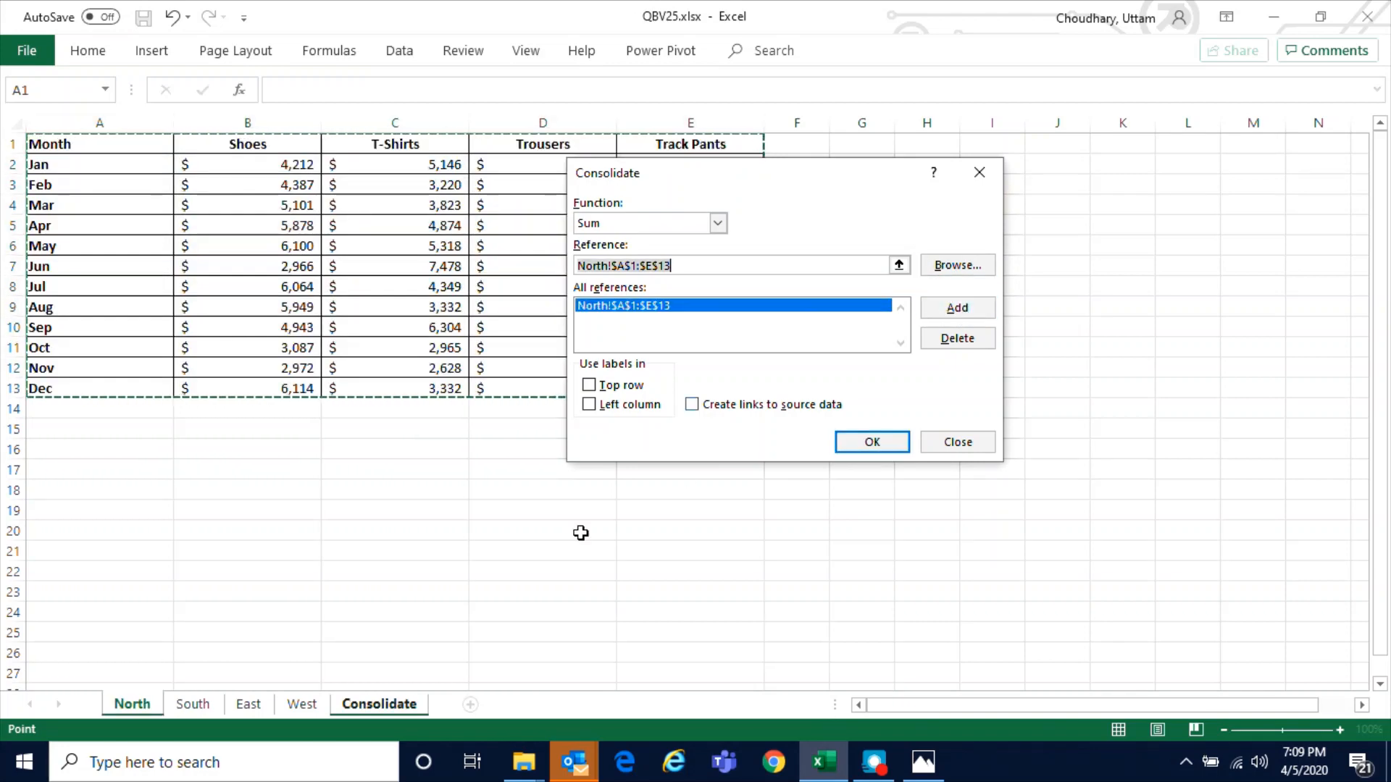
- Add range A1:E13 of the South, East and West sheets to the consolidation references
left_click(194, 704)
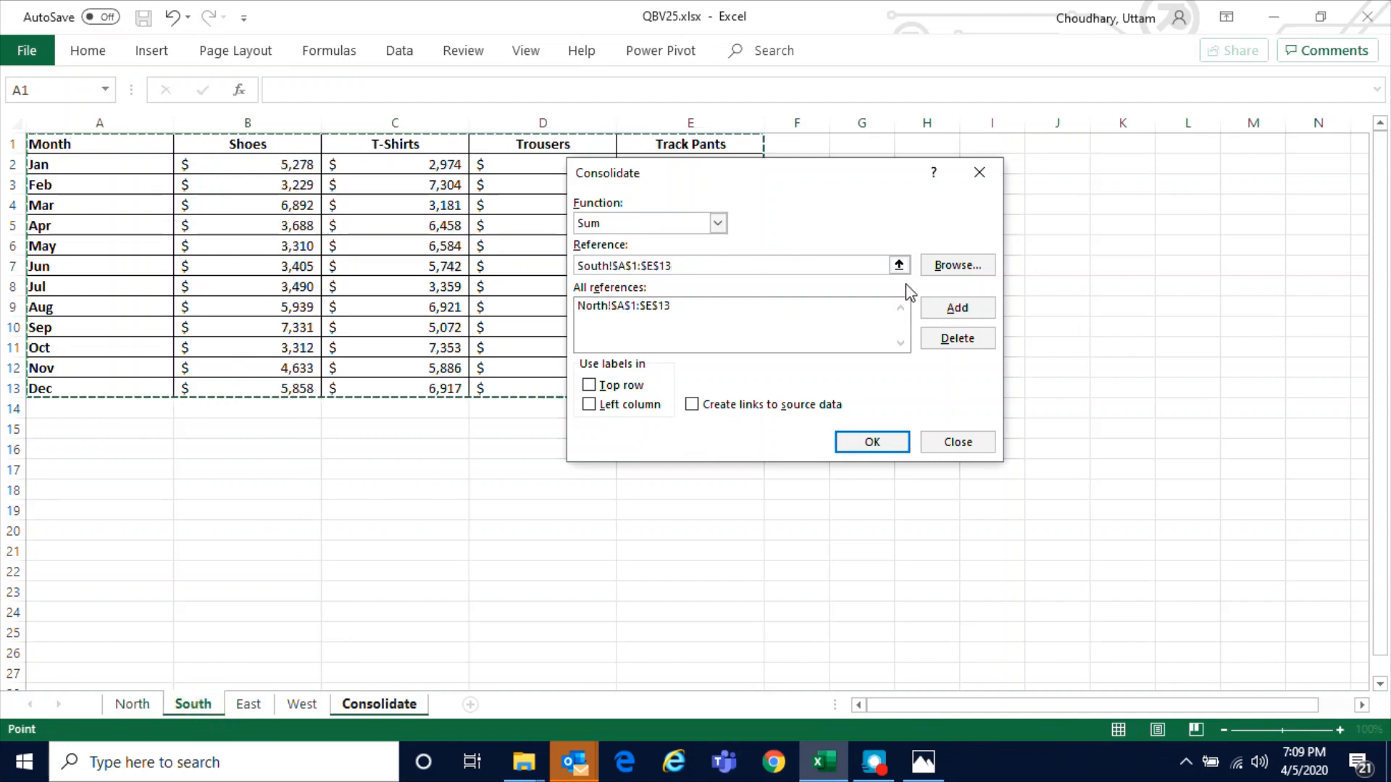
left_click_drag(820, 181, 1125, 210)
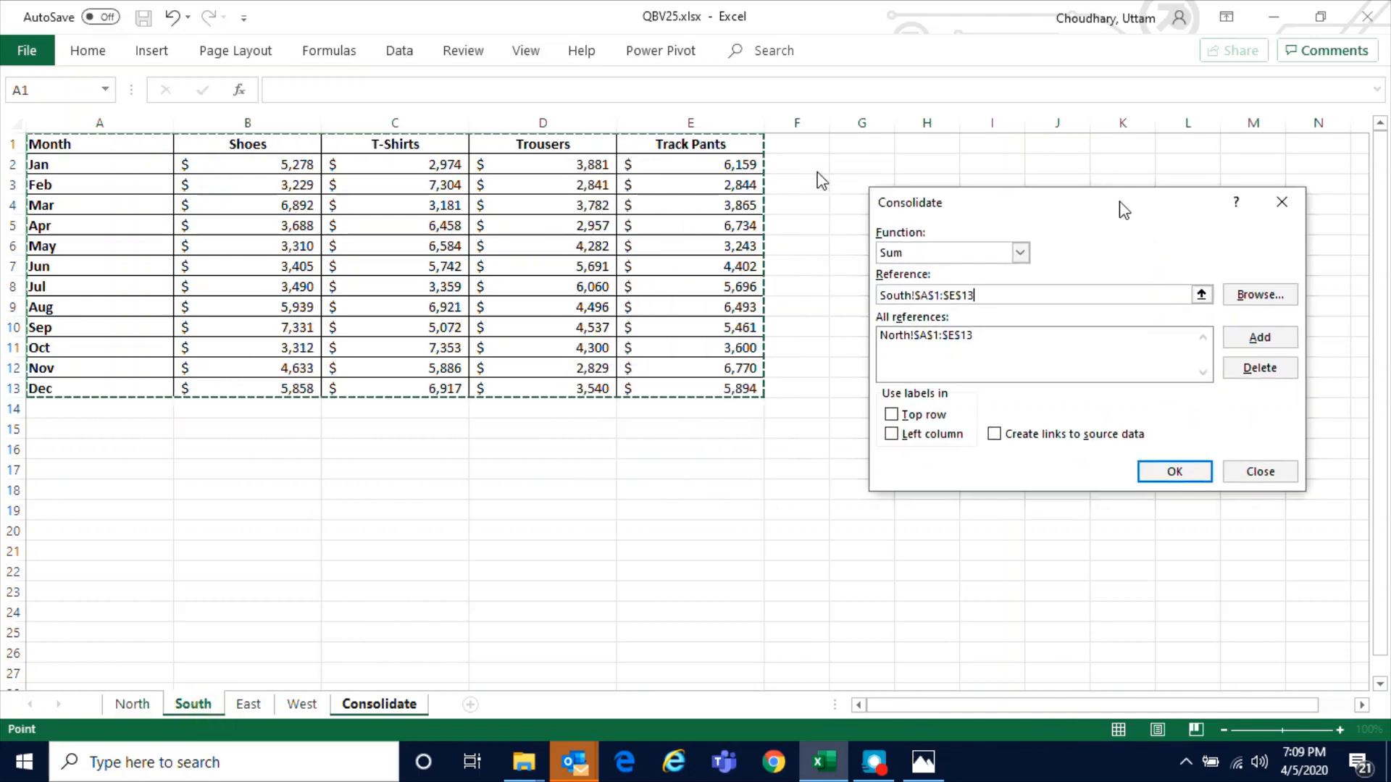
left_click(1272, 346)
left_click(248, 705)
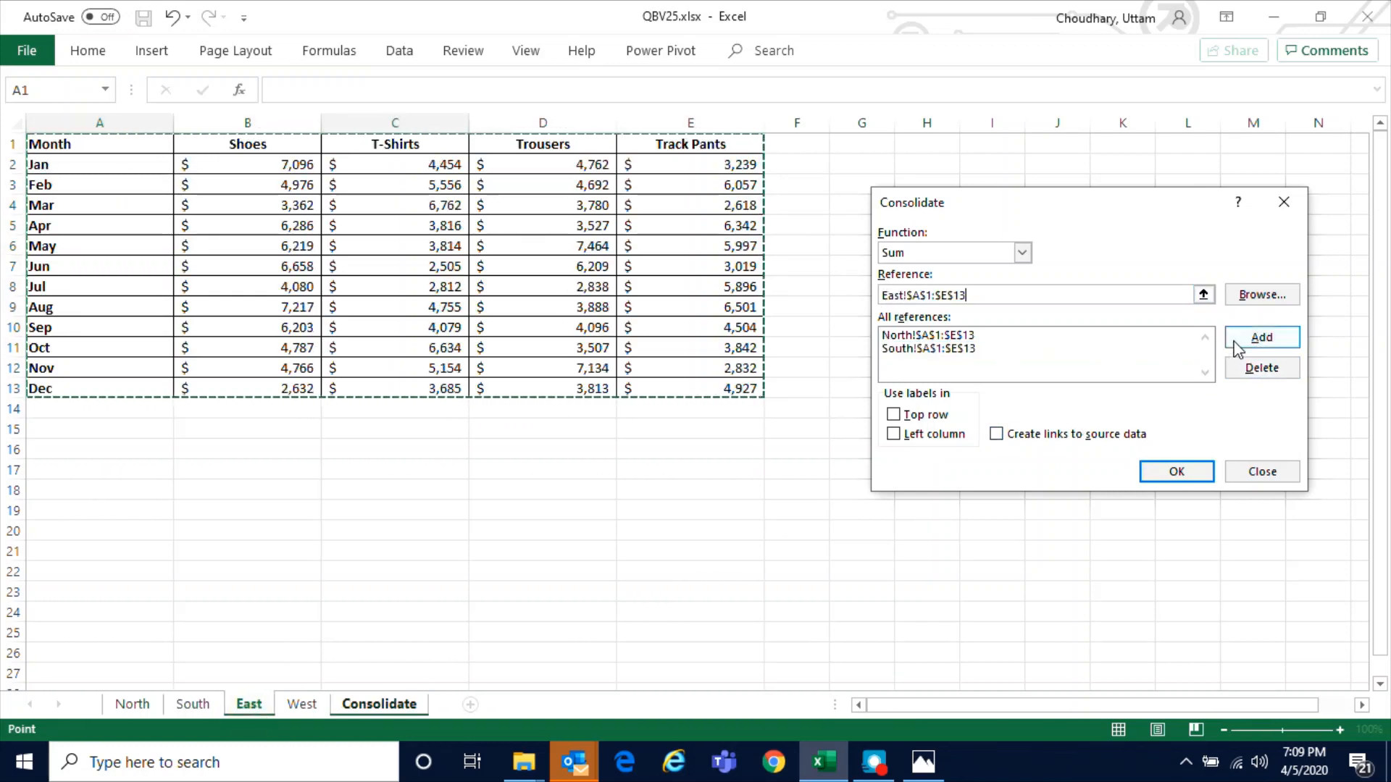
left_click(1242, 336)
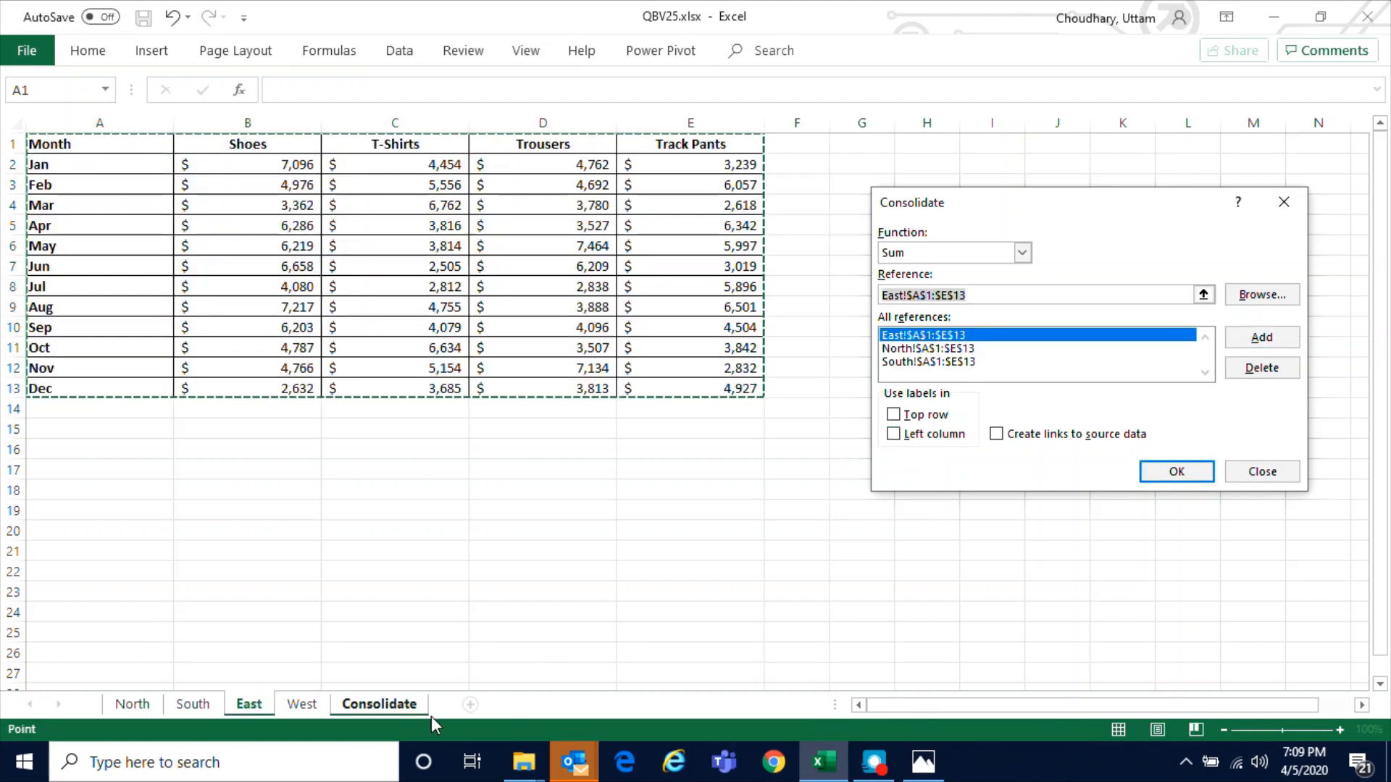
left_click(301, 704)
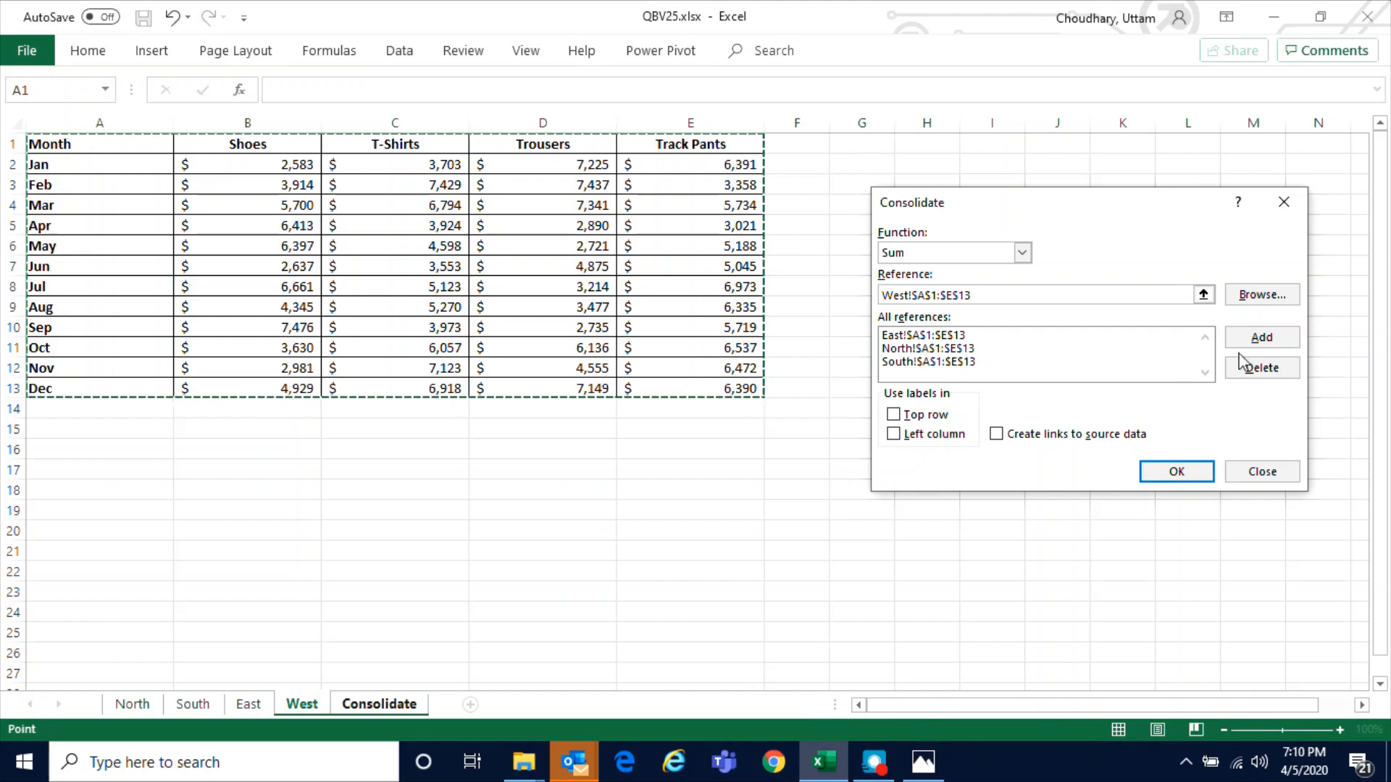
left_click(1259, 341)
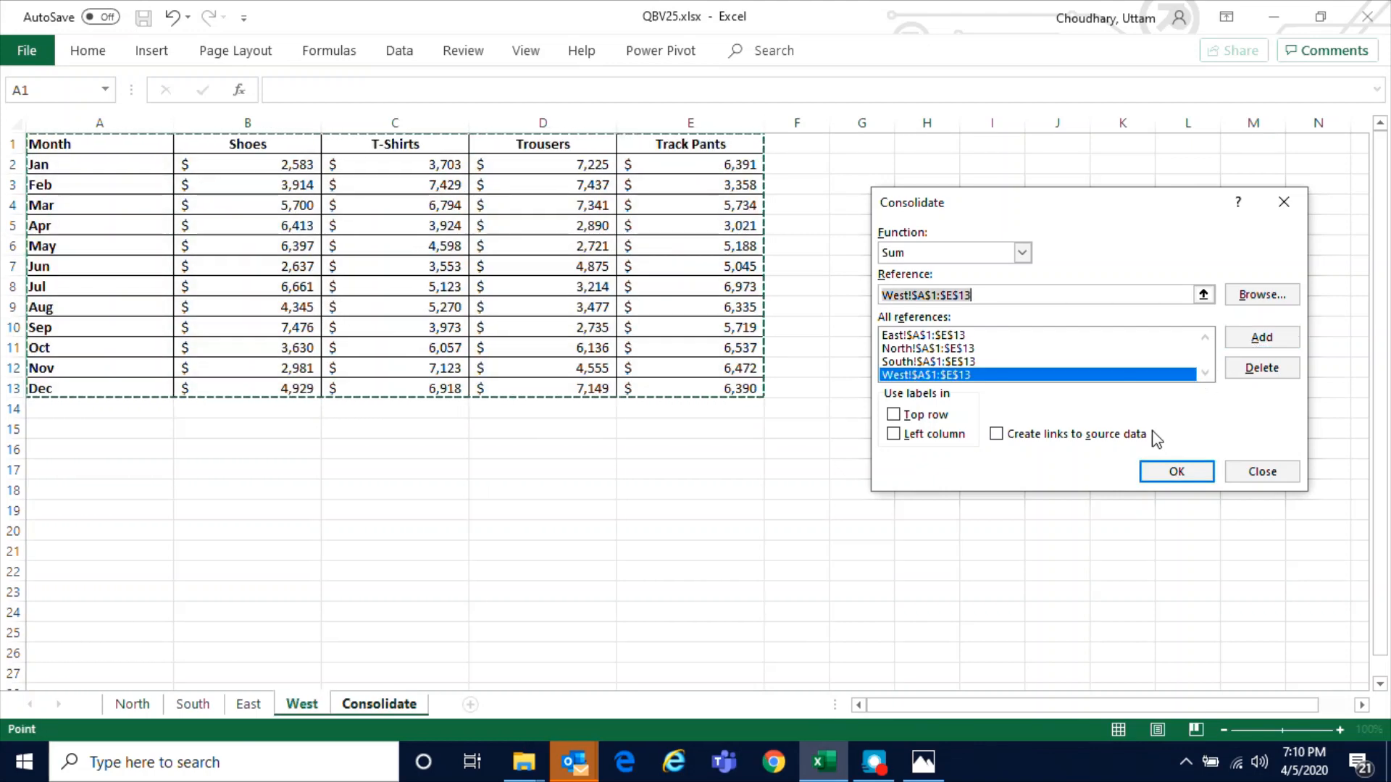
- Use the top row and left column as labels and run the consolidation
left_click(941, 416)
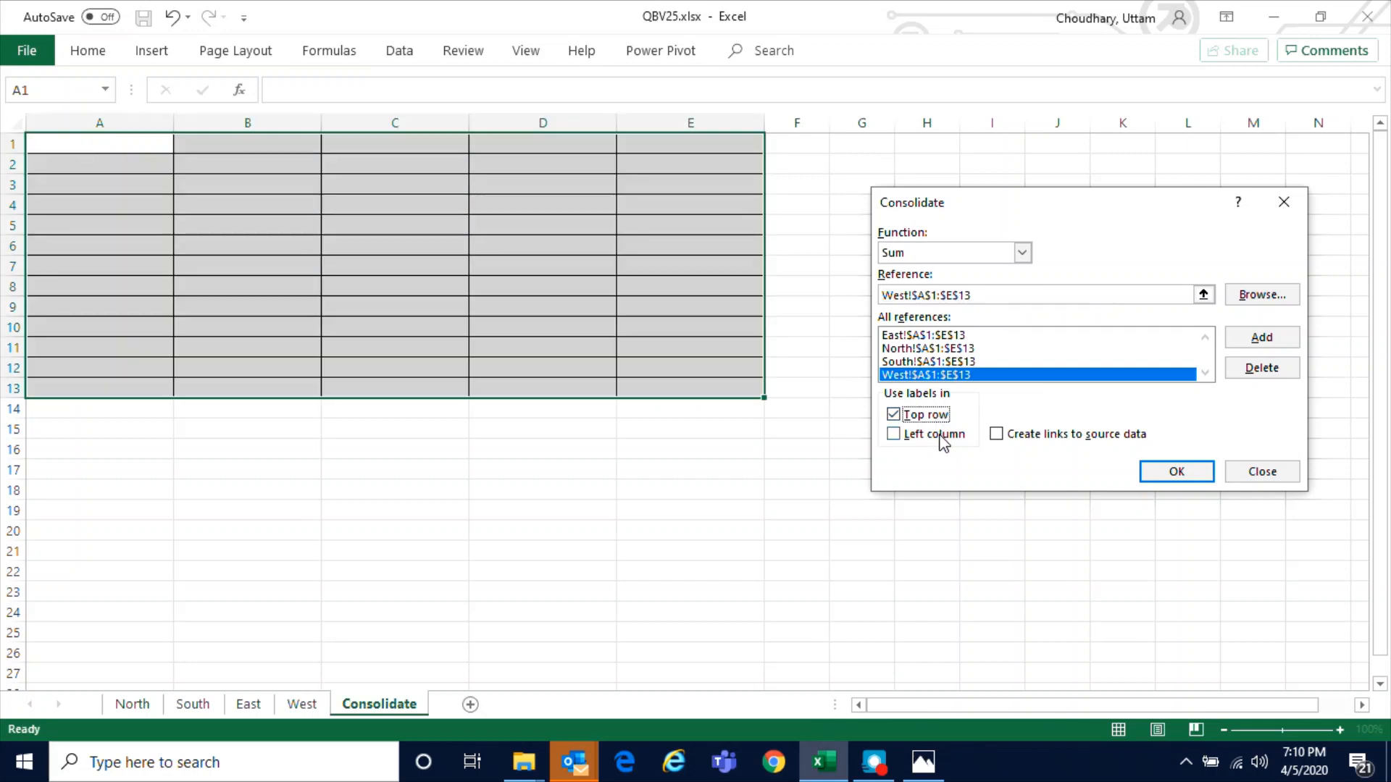
left_click(942, 435)
left_click(1174, 471)
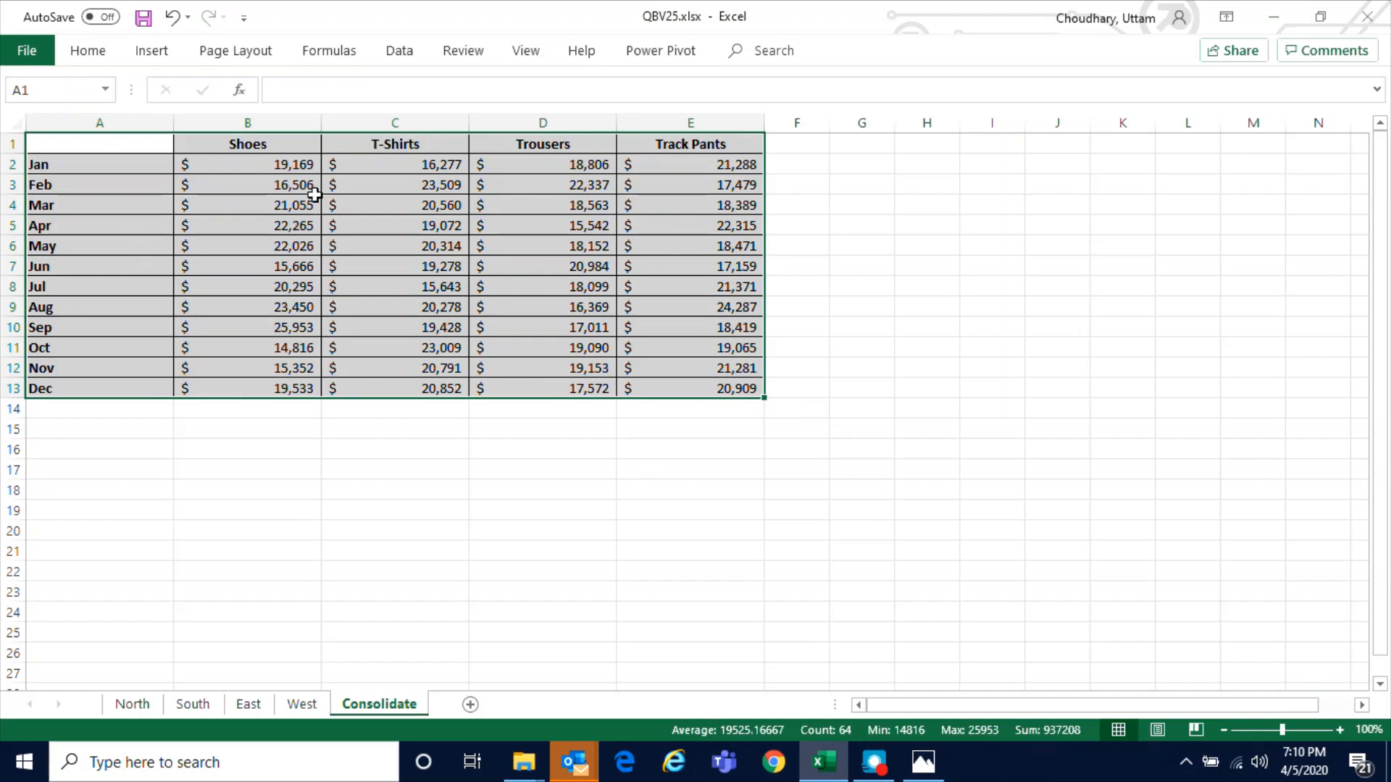
- Examine the consolidated monthly totals for Shoes, T-Shirts, Trousers and Track Pants on the Consolidate sheet
left_click(296, 171)
left_click(443, 165)
left_click(540, 165)
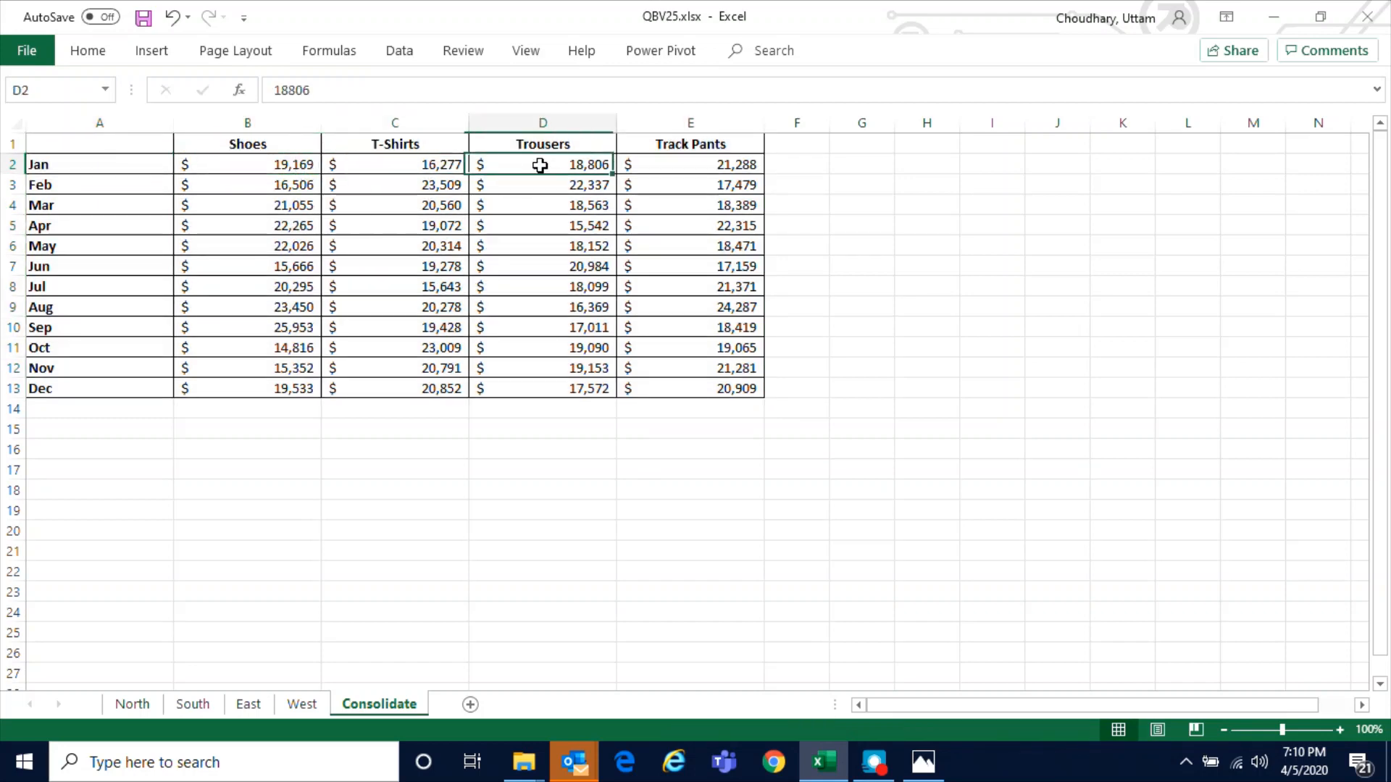
left_click(725, 165)
left_click(279, 202)
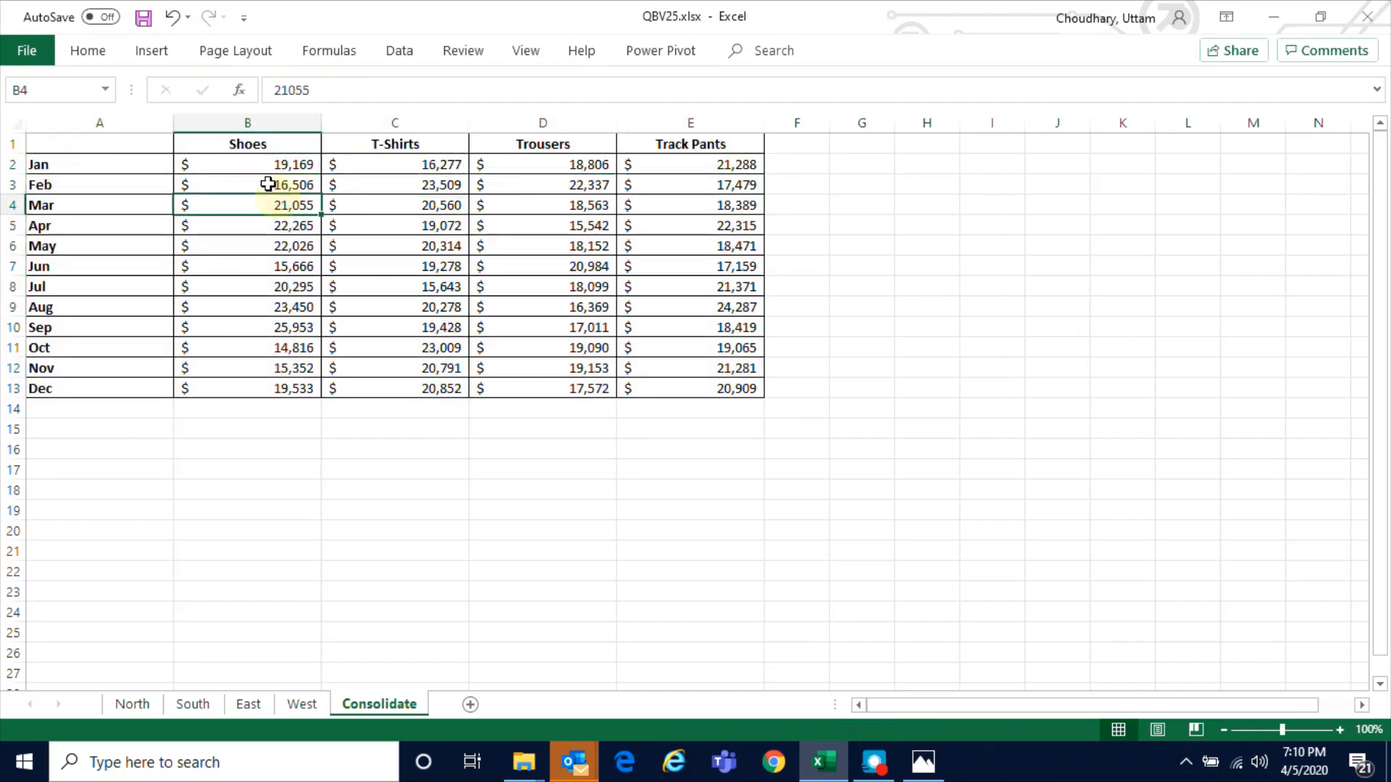
left_click(92, 148)
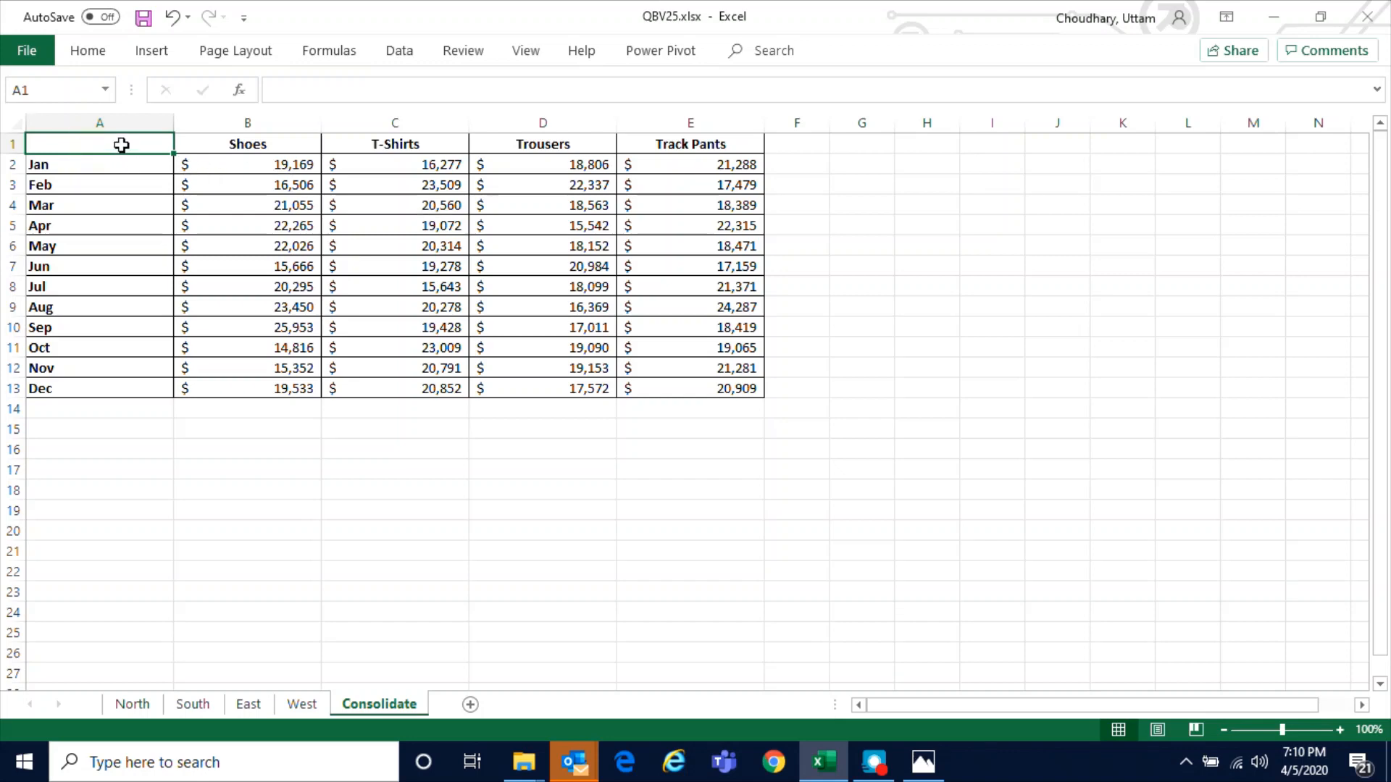
left_click_drag(121, 143, 677, 336)
left_click(443, 265)
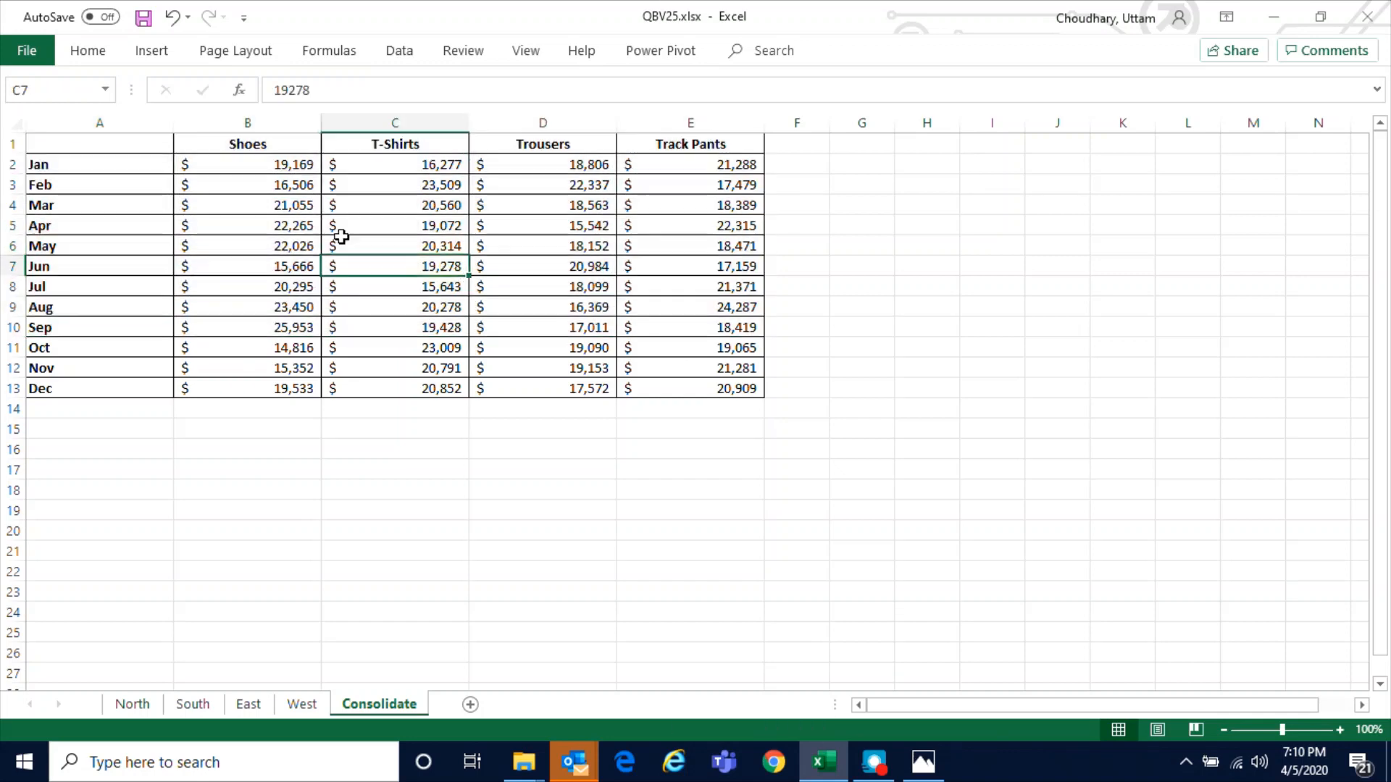
left_click(286, 170)
left_click_drag(108, 144, 709, 394)
left_click(693, 487)
left_click(370, 345)
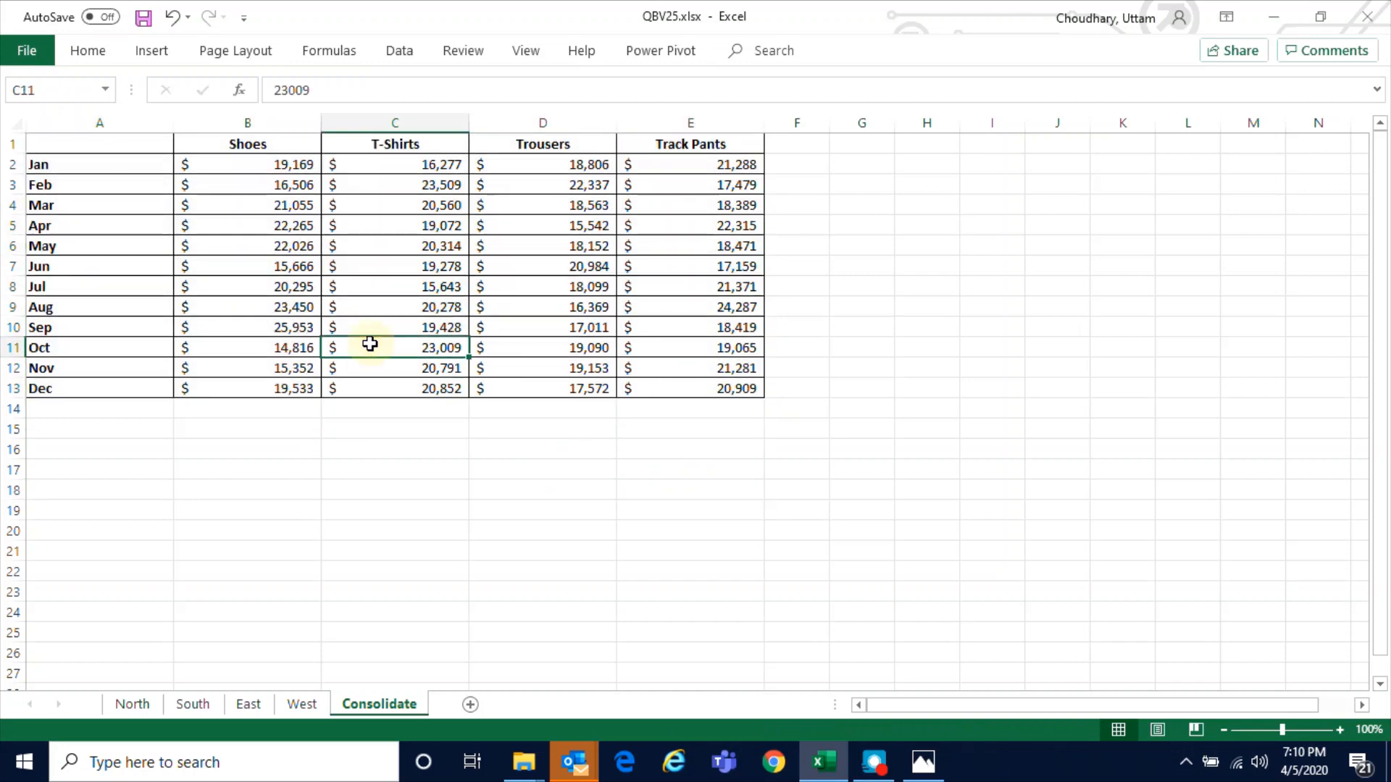
left_click(110, 152)
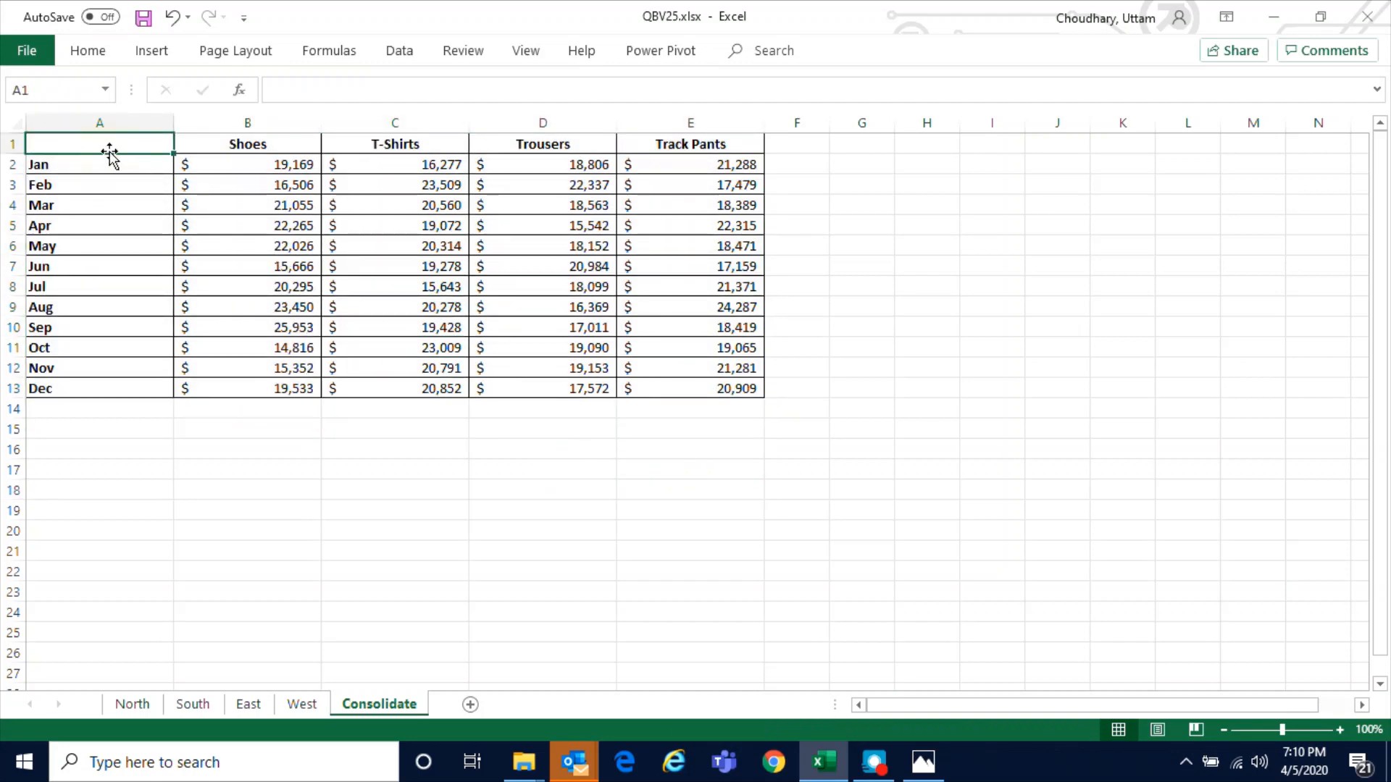
left_click_drag(107, 144, 660, 386)
left_click(566, 364)
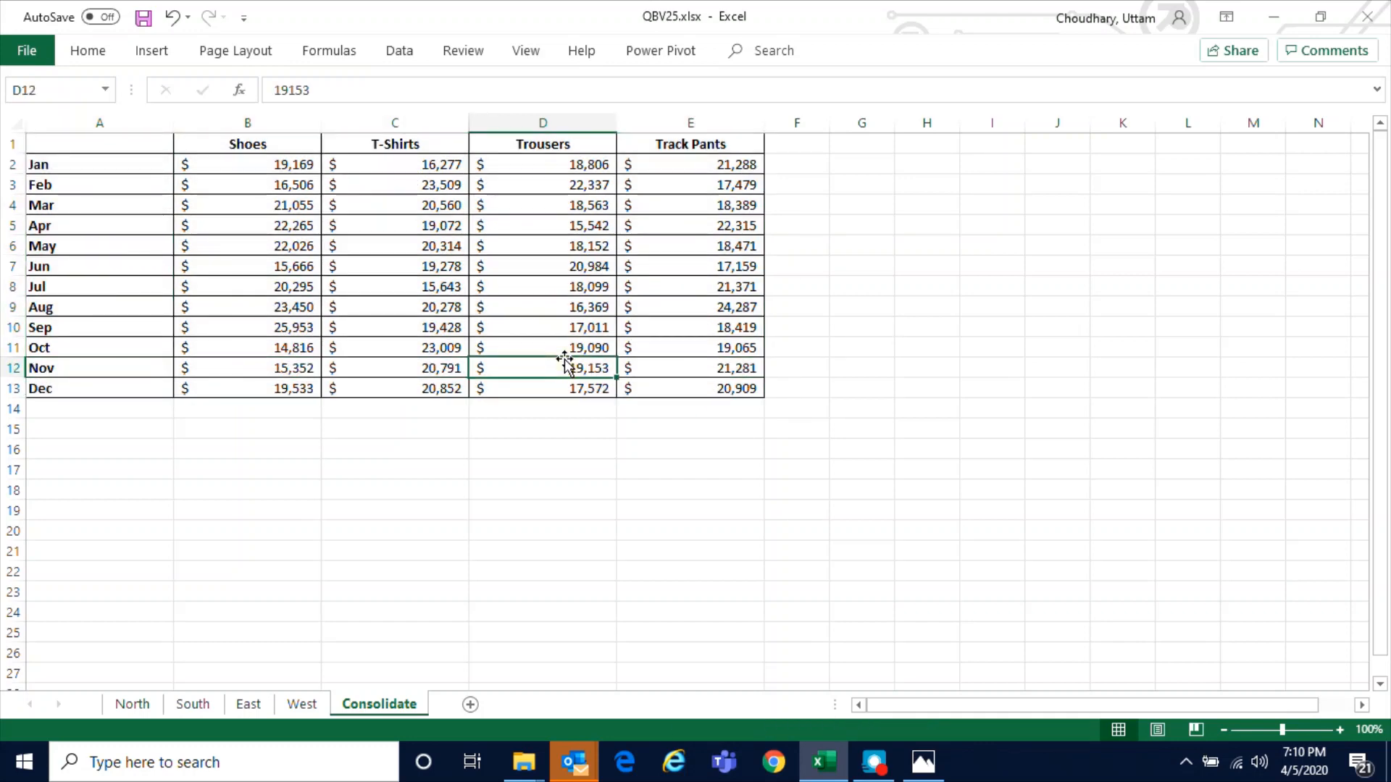
- Check whether the consolidated cells hold plain values or formulas, and look at the source figures on the North and South sheets
left_click(286, 168)
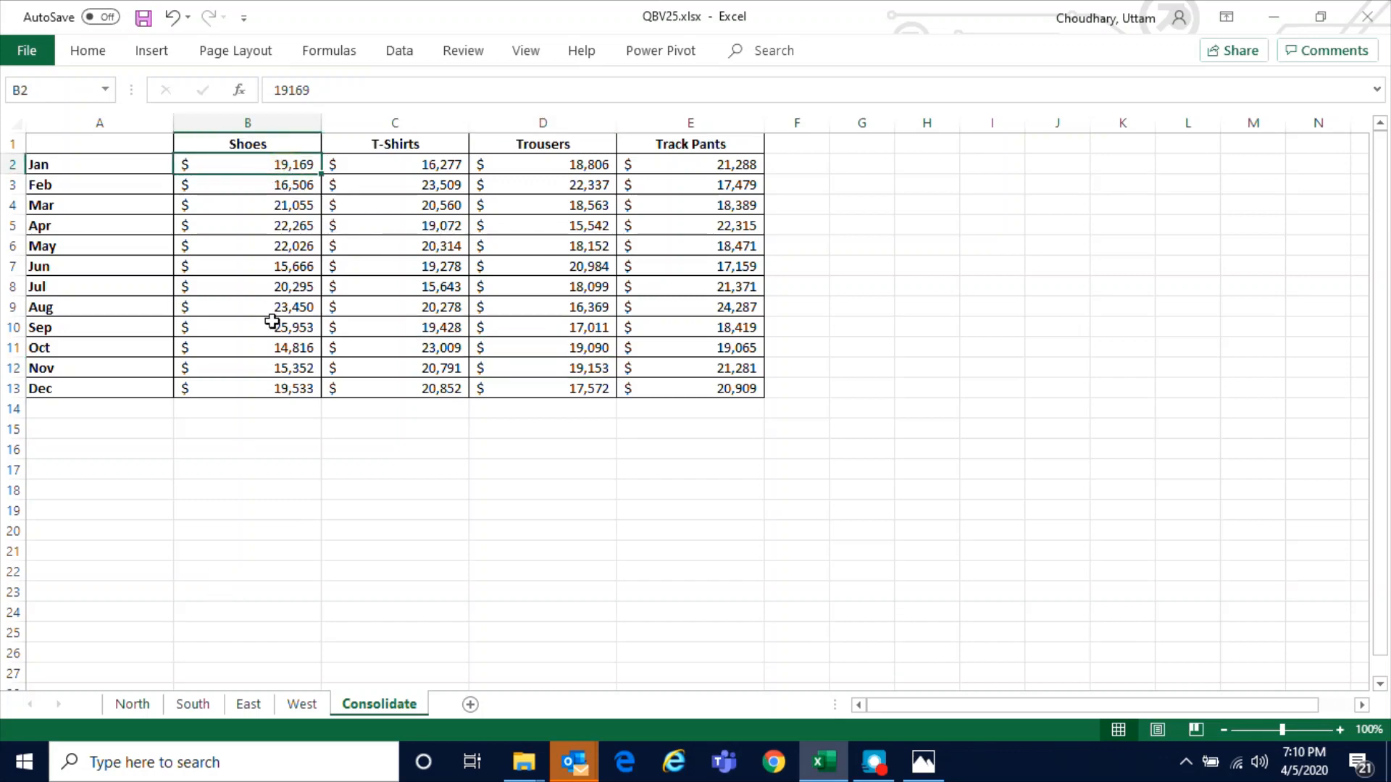
left_click_drag(239, 162, 710, 389)
left_click(667, 371)
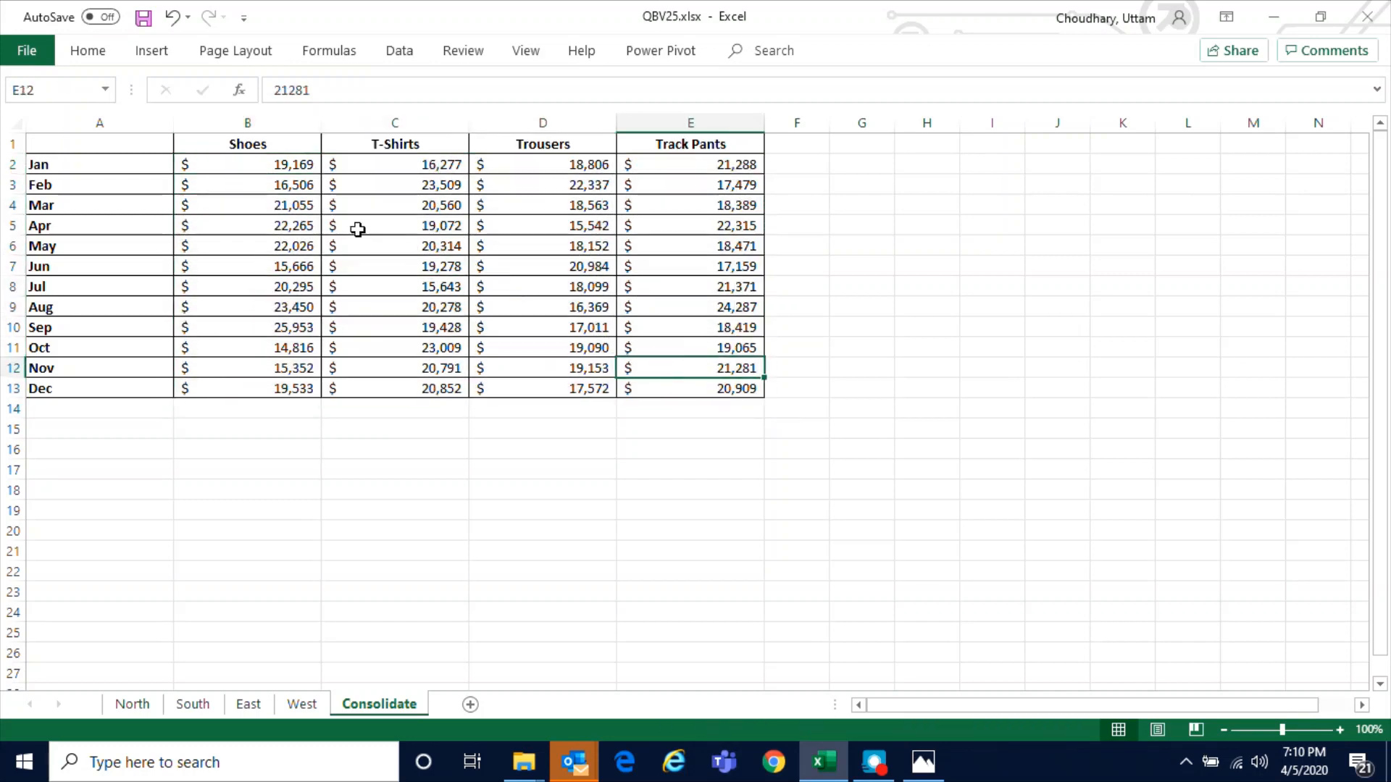
left_click(255, 166)
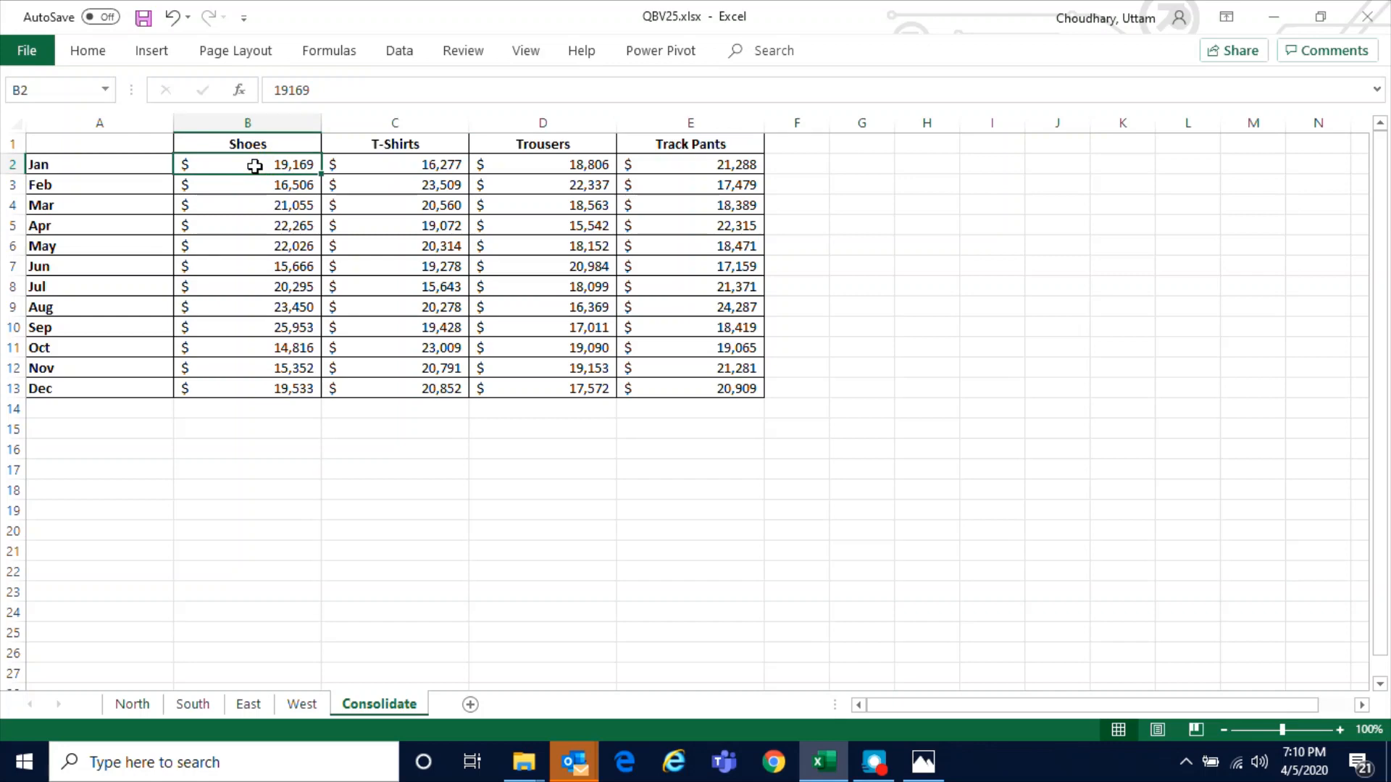
left_click(132, 704)
left_click(193, 704)
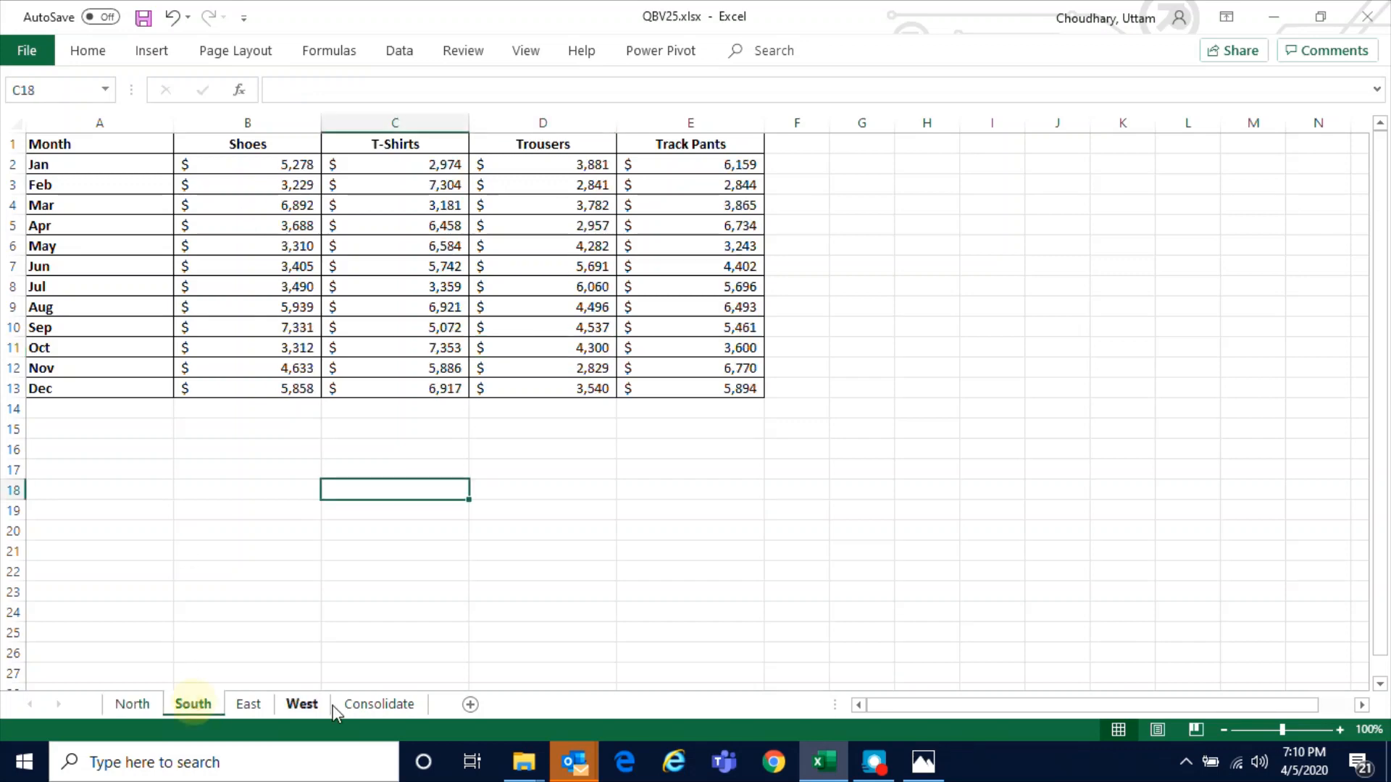
left_click(379, 705)
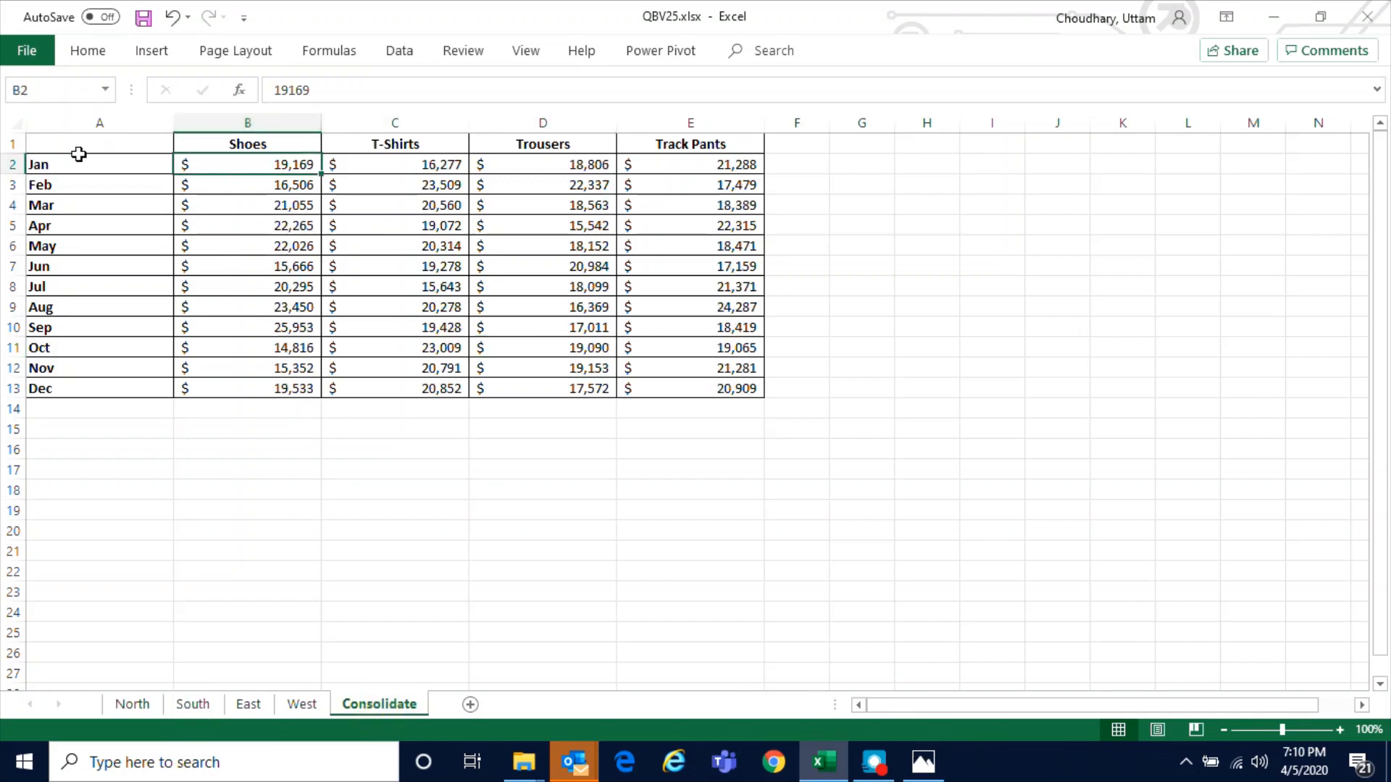
- Clear the consolidated results from range A1:E13 on the Consolidate sheet
left_click_drag(85, 145, 682, 396)
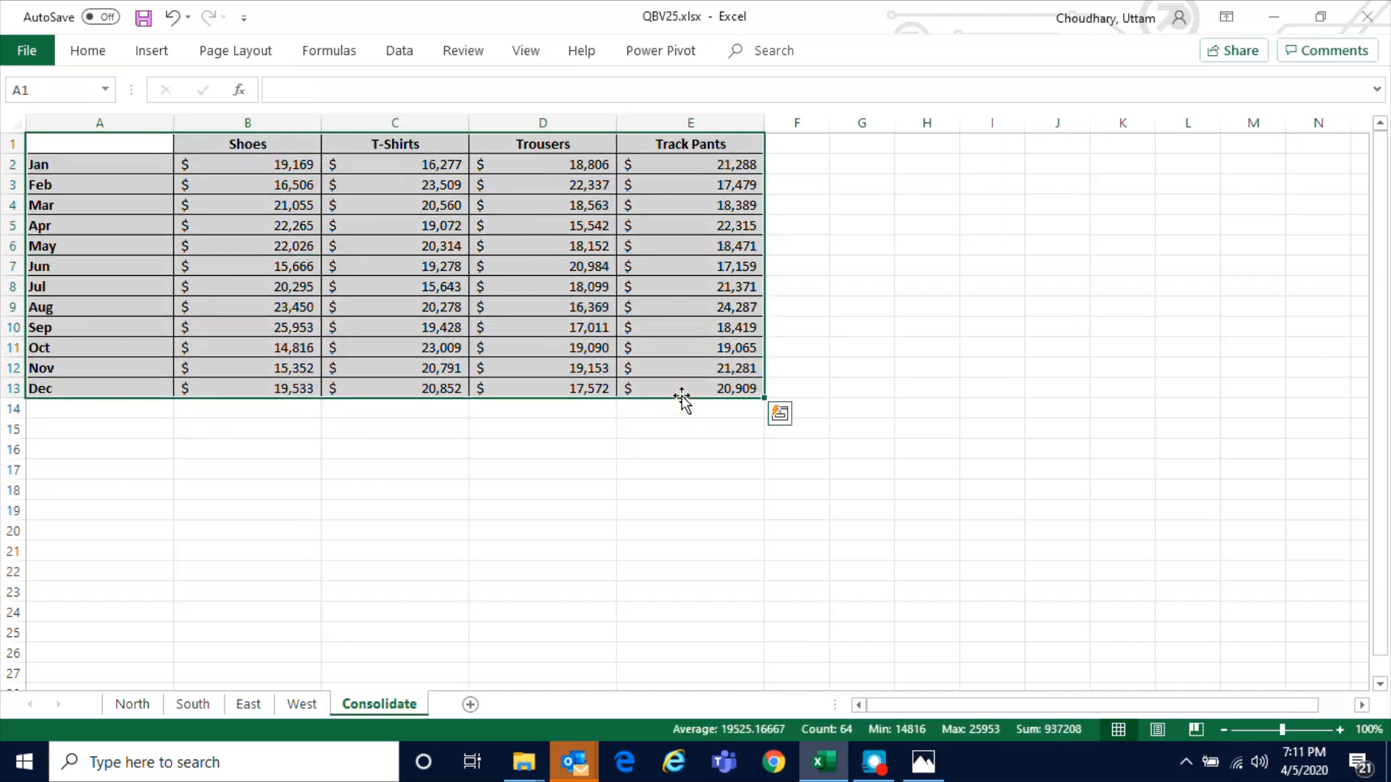
key("Delete")
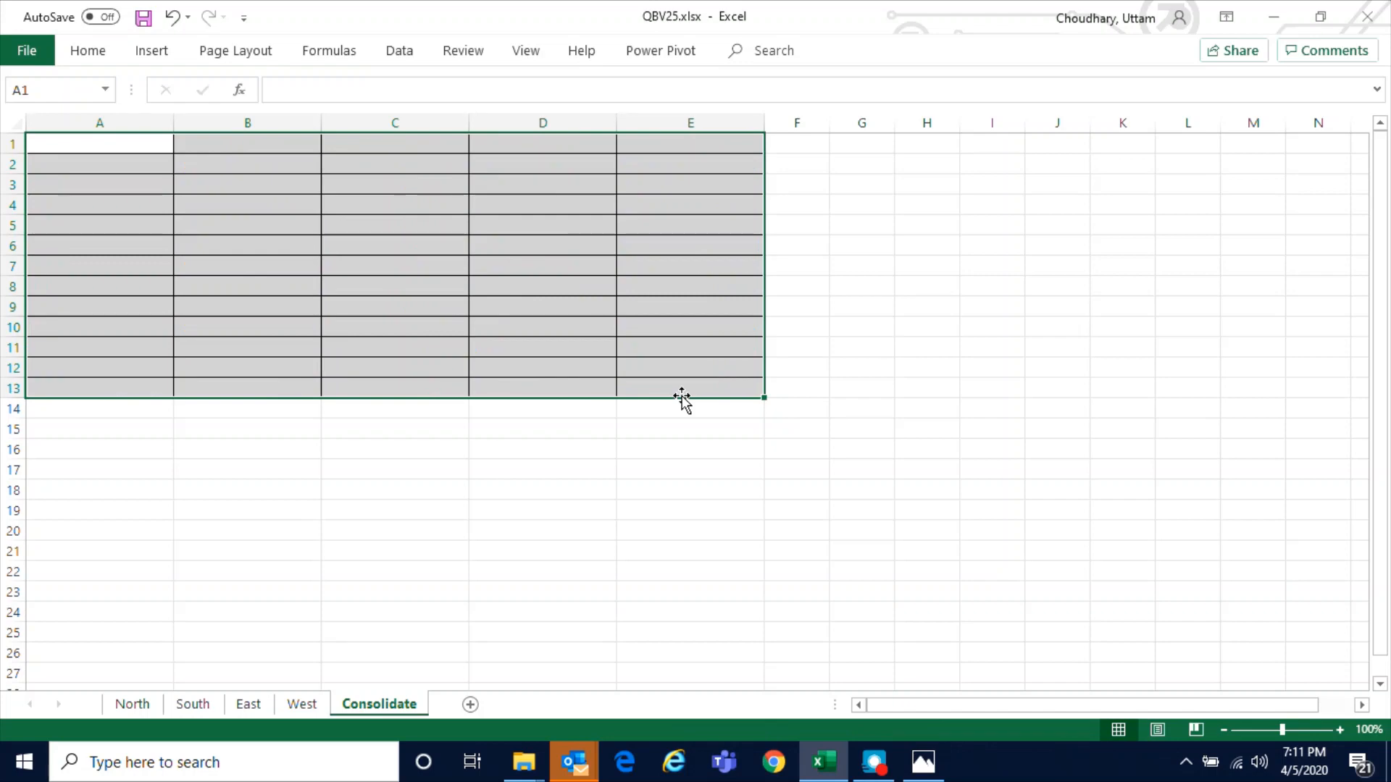
- Consolidate the four sheets' A1:E13 ranges again by Sum, with links to the source data created
left_click(400, 52)
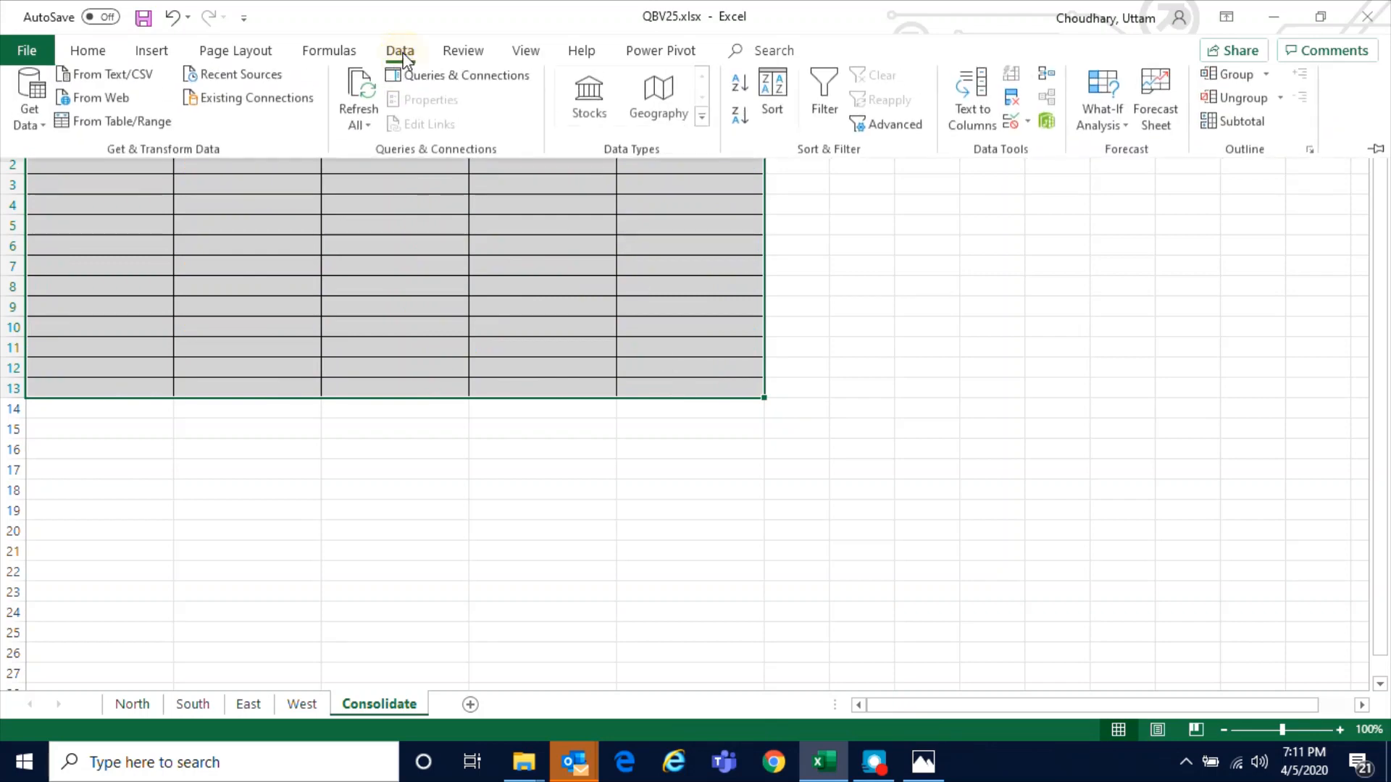
left_click(1047, 82)
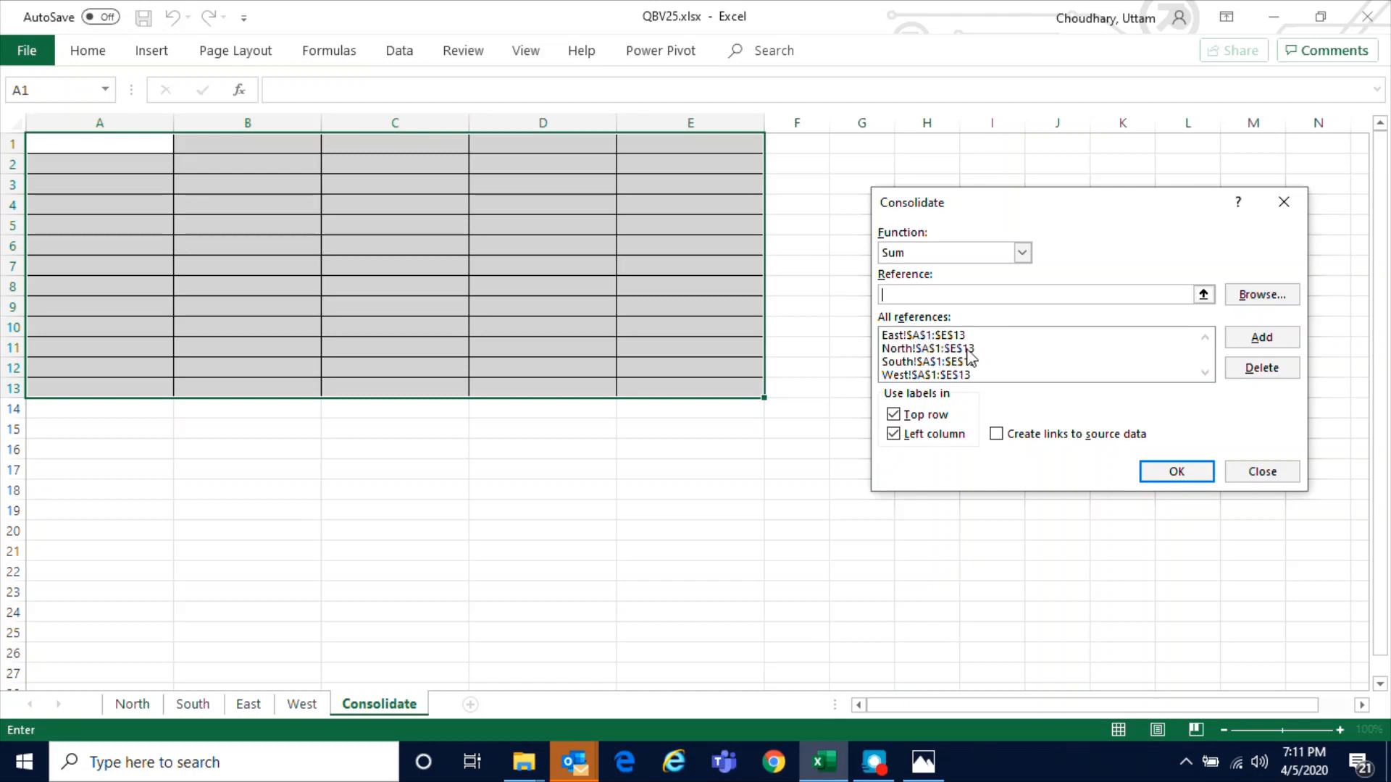
left_click(999, 437)
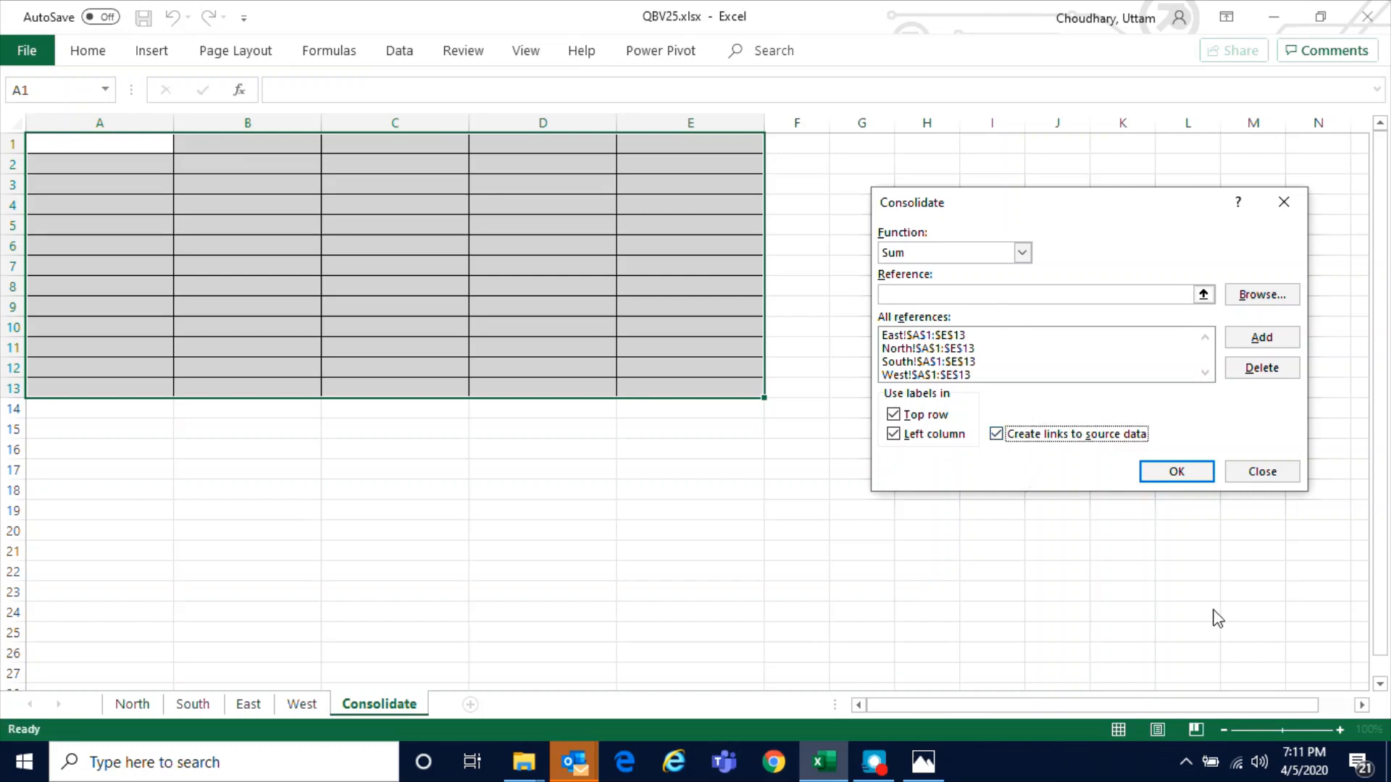
left_click(1177, 472)
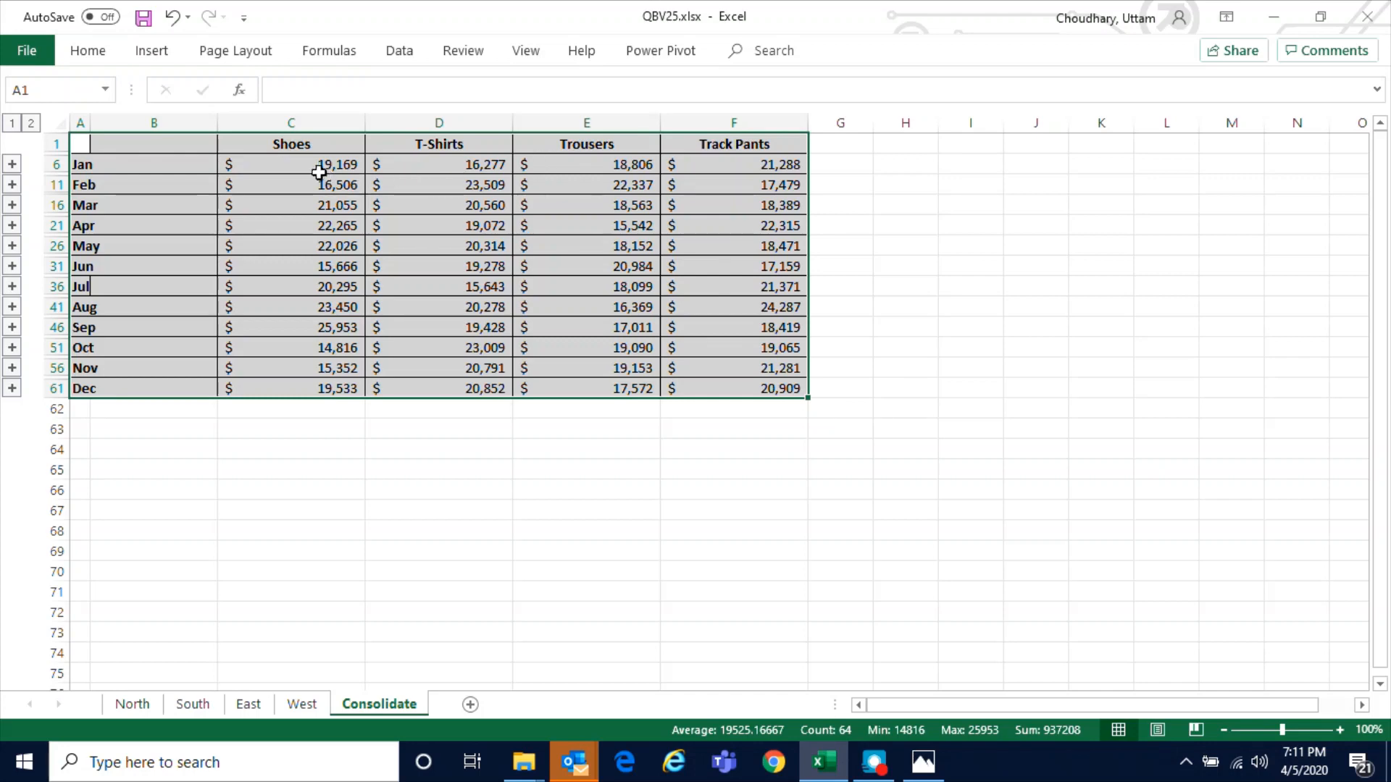
- Expand the January group on the Consolidate sheet and look over its four source rows across all products
left_click(319, 168)
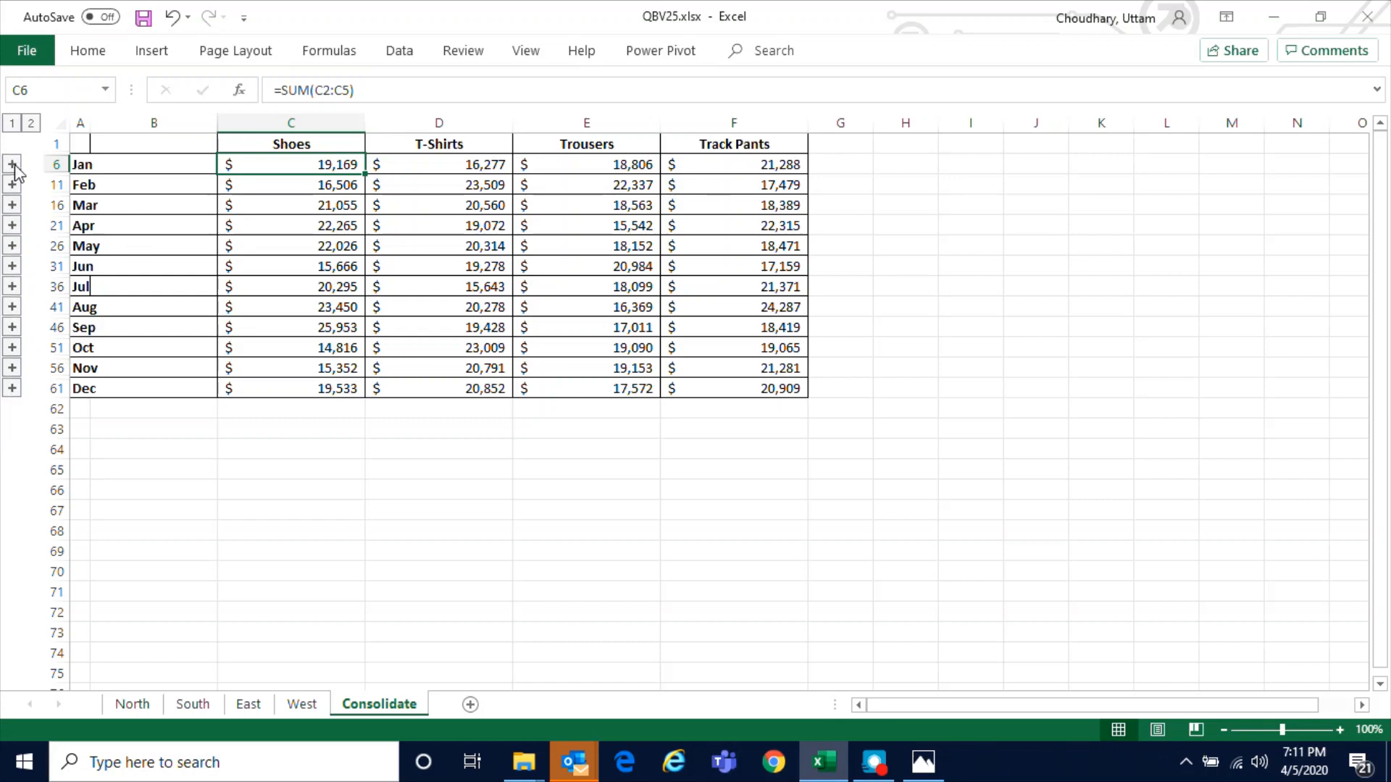
left_click(110, 164)
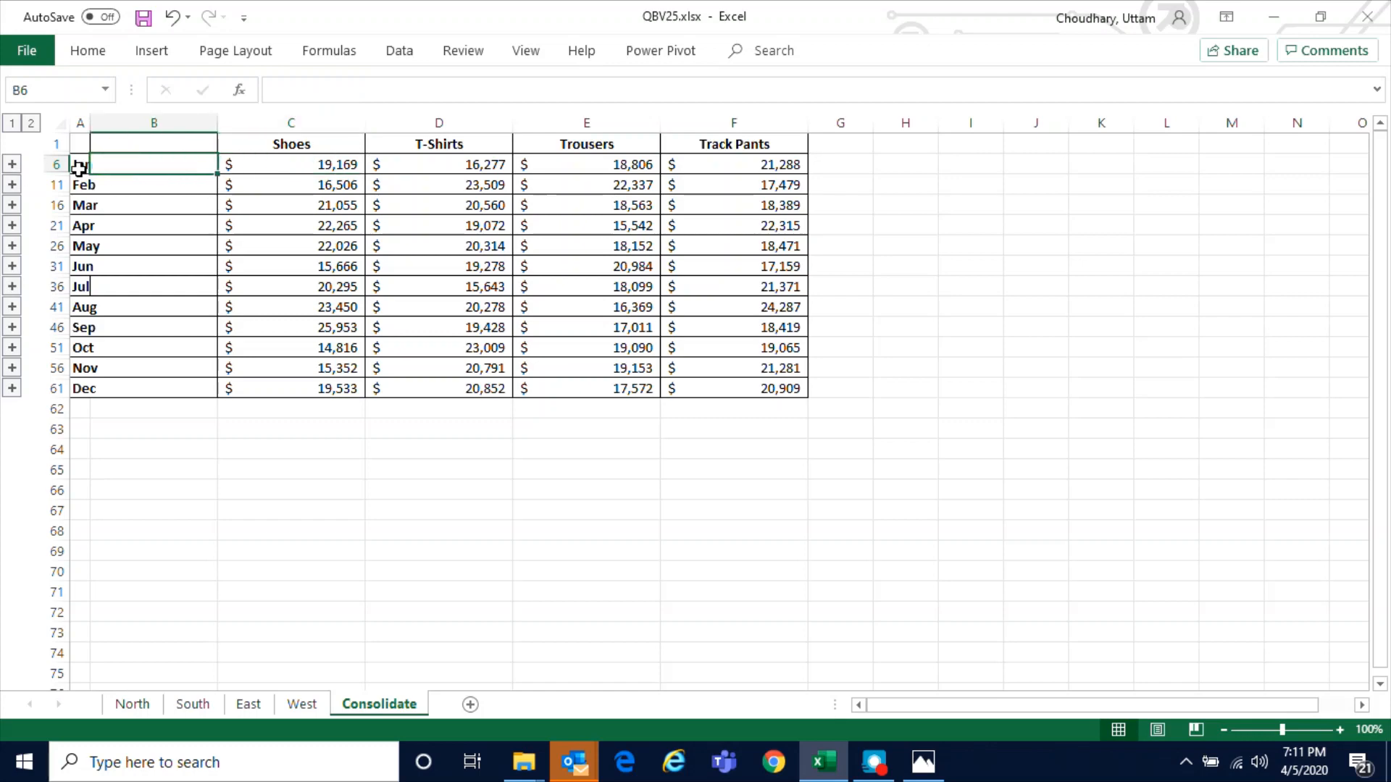
left_click(80, 165)
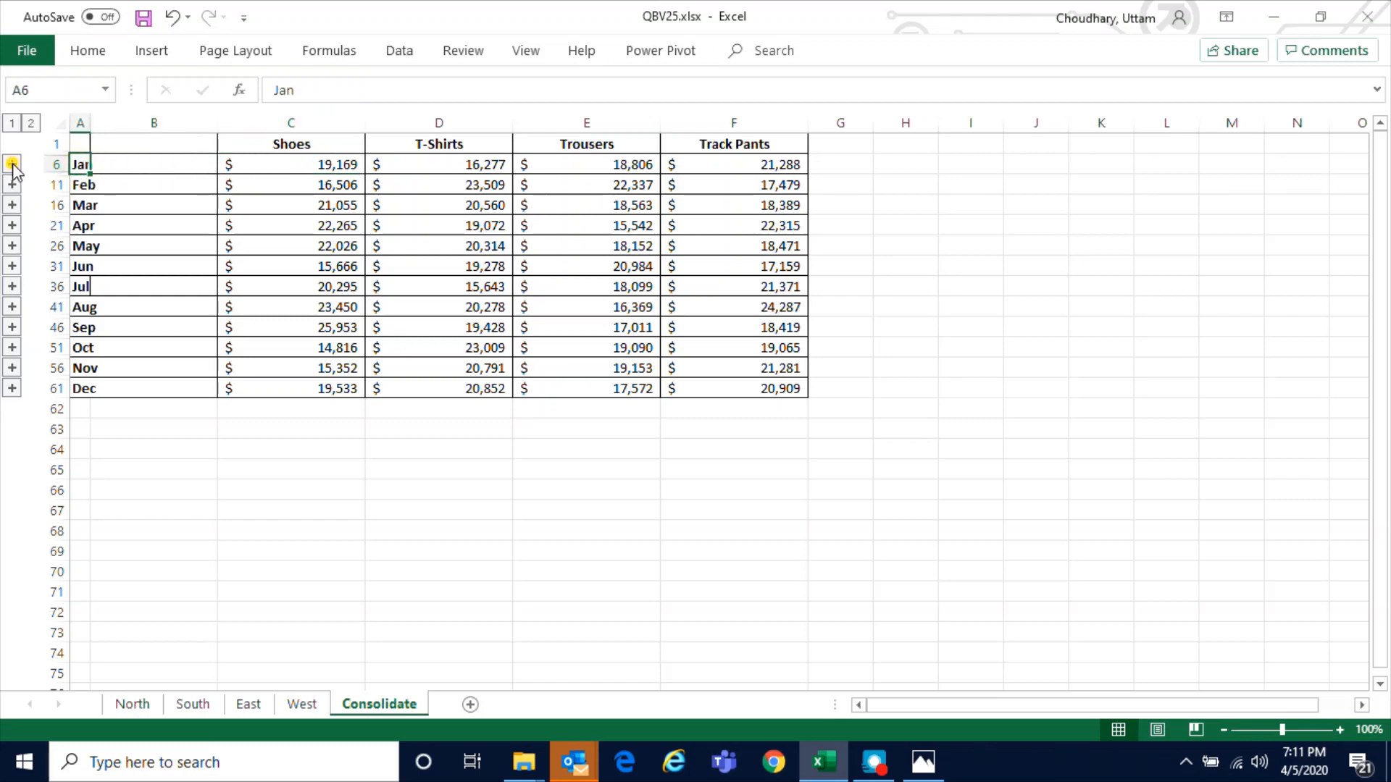
left_click(12, 163)
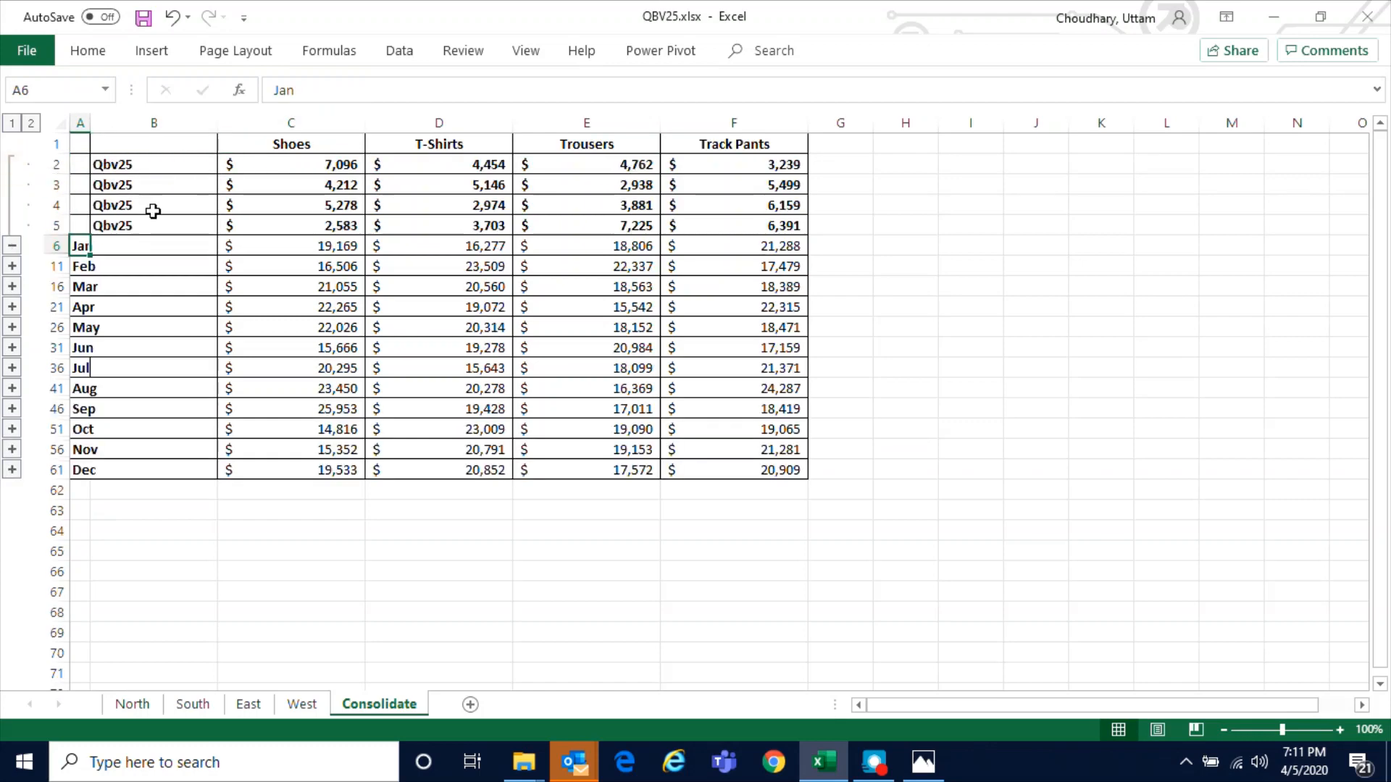
left_click(133, 166)
left_click_drag(298, 171, 732, 153)
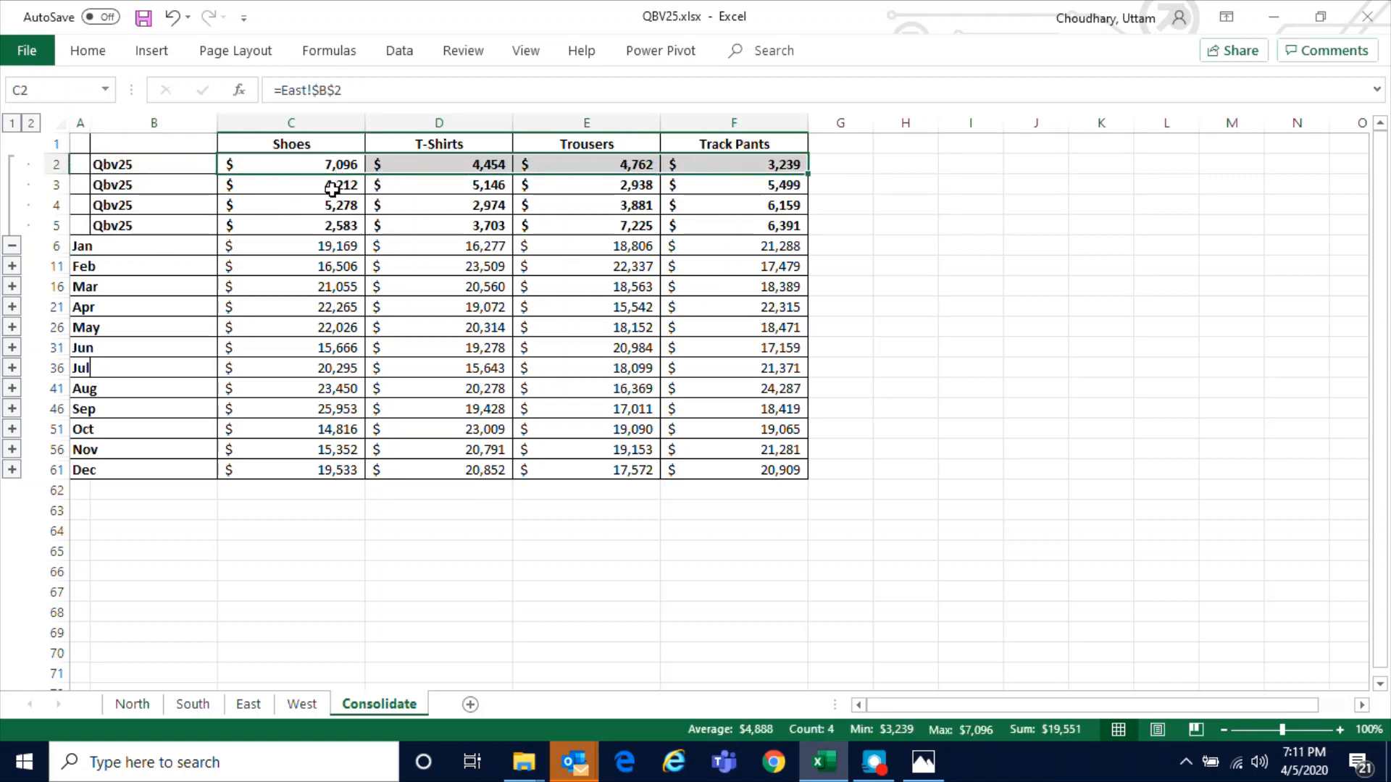
left_click_drag(336, 186, 760, 177)
left_click_drag(270, 207, 730, 205)
left_click_drag(268, 227, 787, 226)
- Inspect which cells the January Shoes total formula in C6 adds up, leaving the formula as it is
left_click(308, 247)
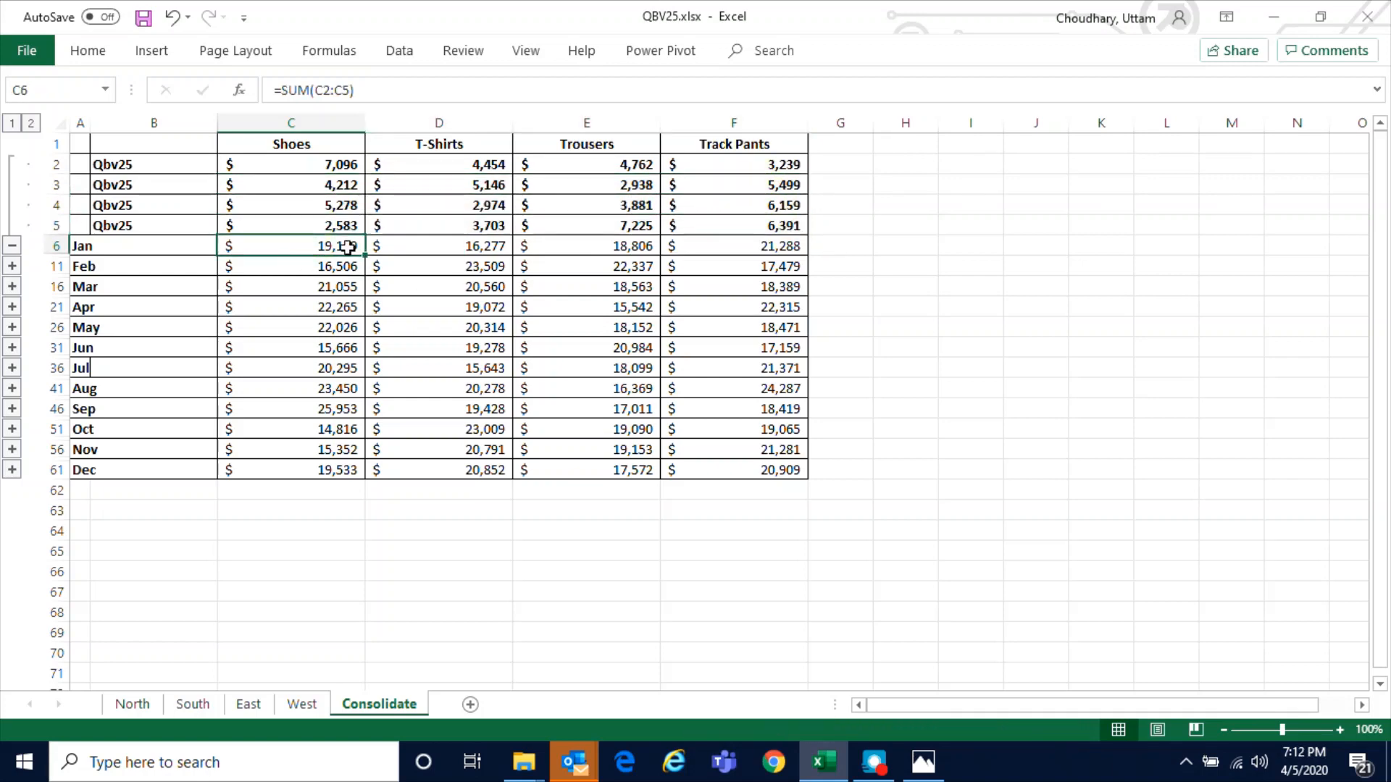
key("F2")
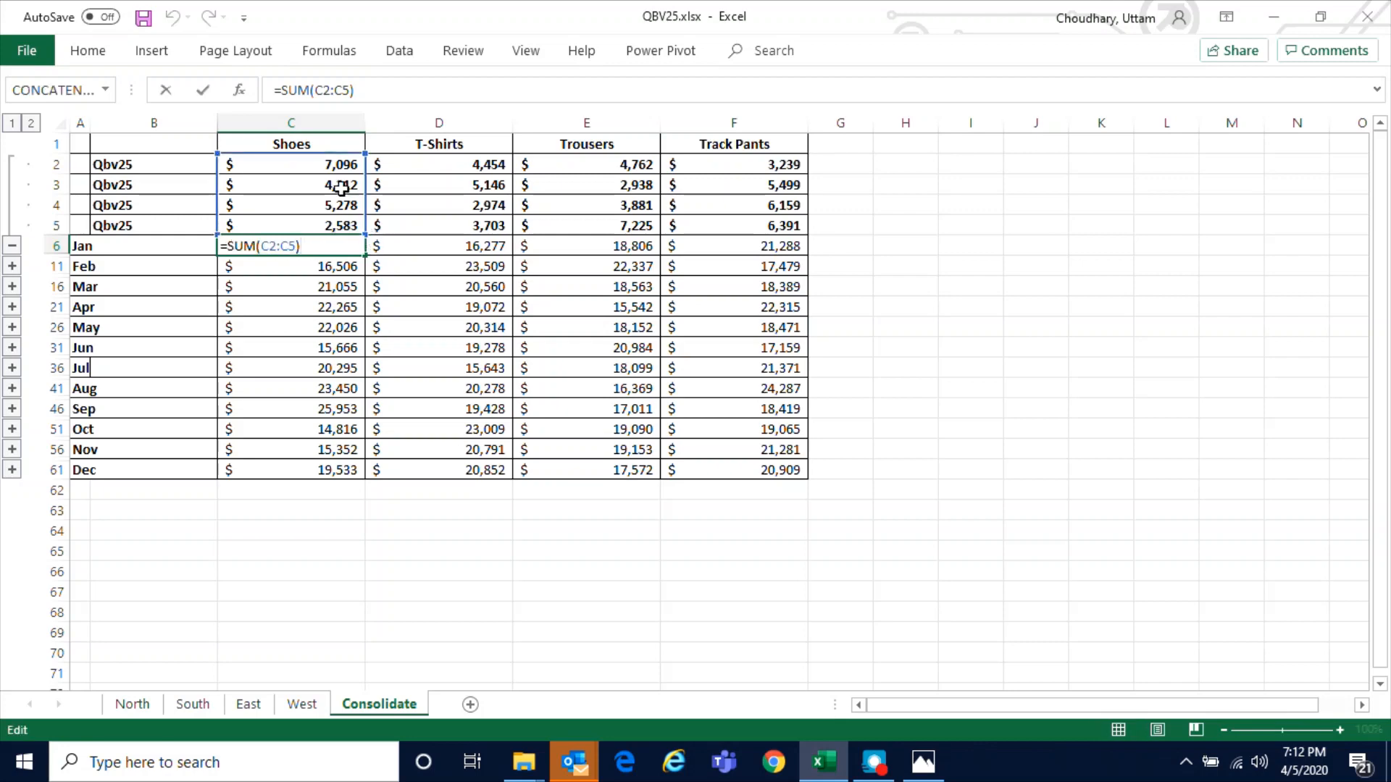
key("Escape")
- Check the sheet references behind January's detail figures in C2:F5, and the January Shoes total formula
left_click(334, 171)
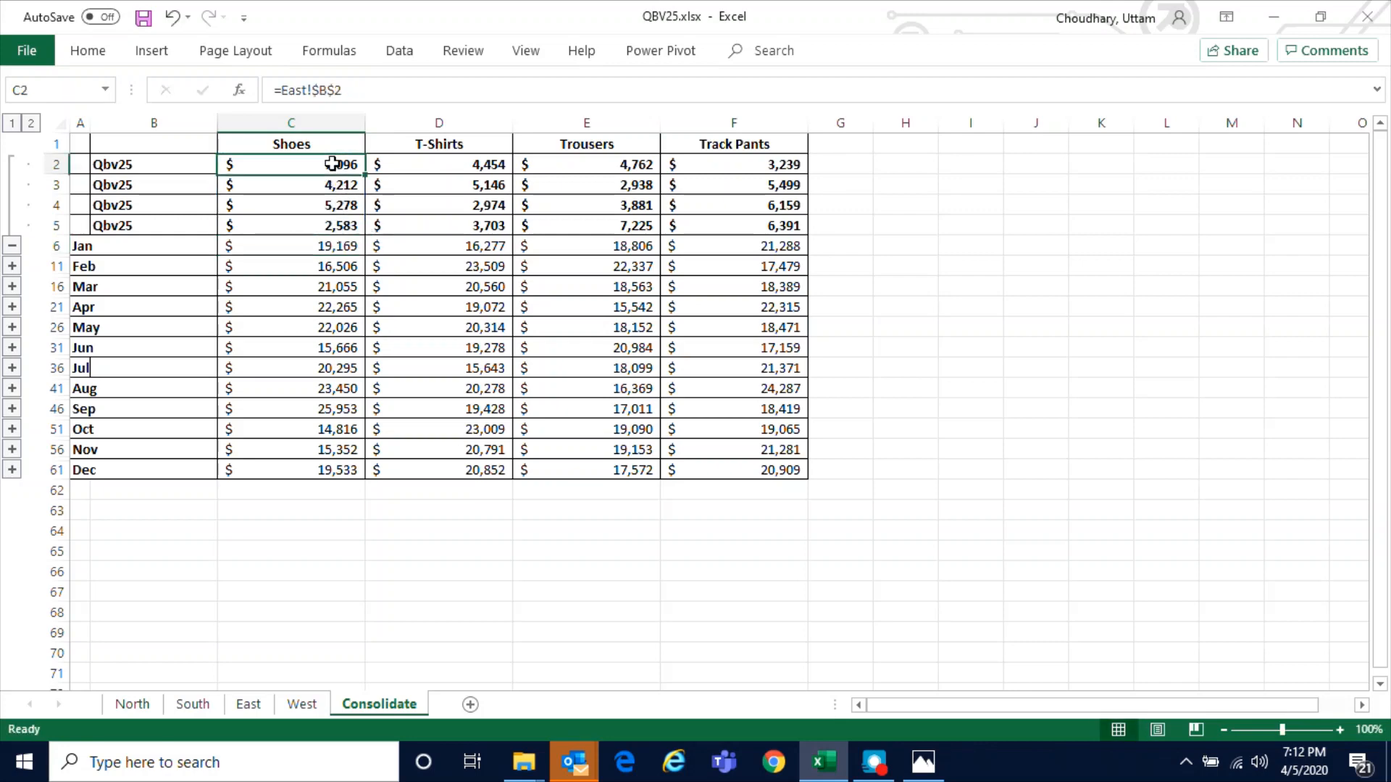
left_click(298, 186)
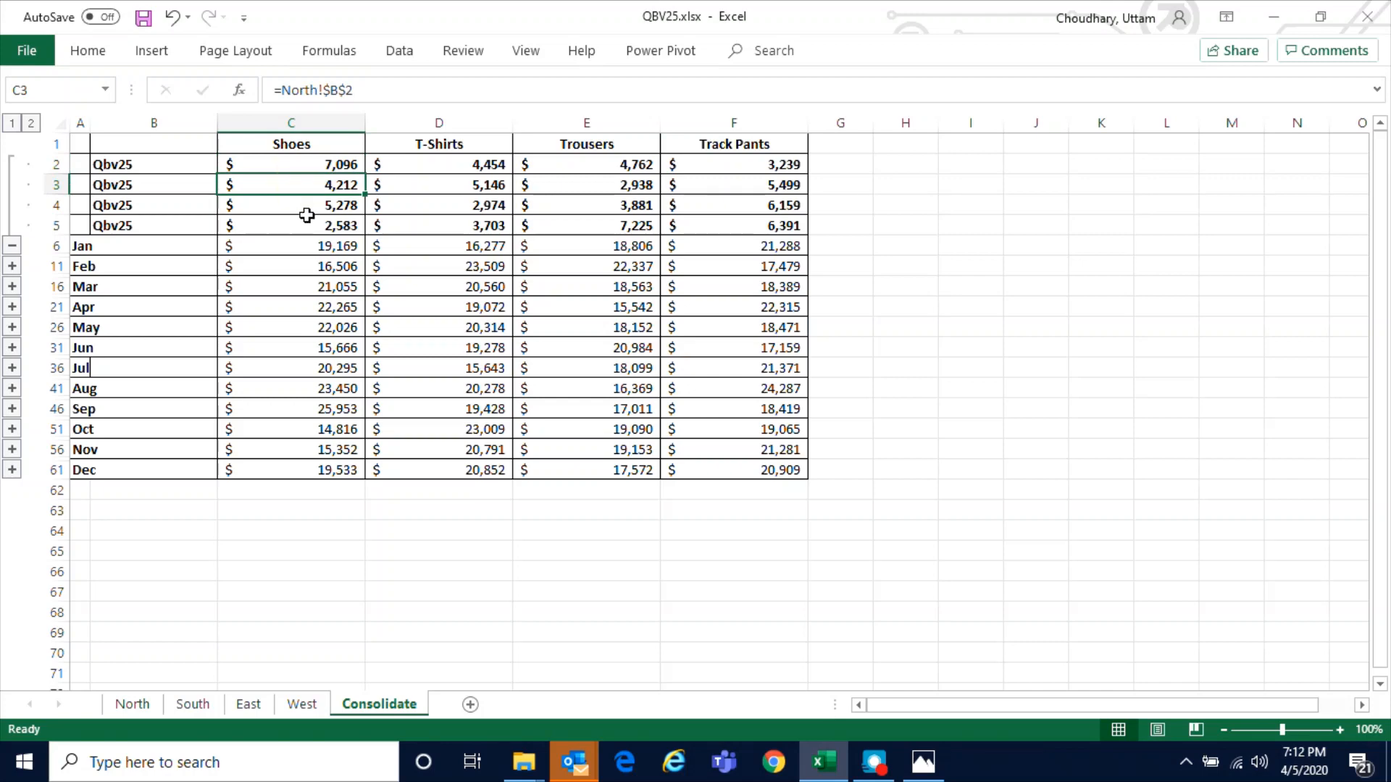
left_click(305, 211)
left_click(308, 225)
left_click(312, 208)
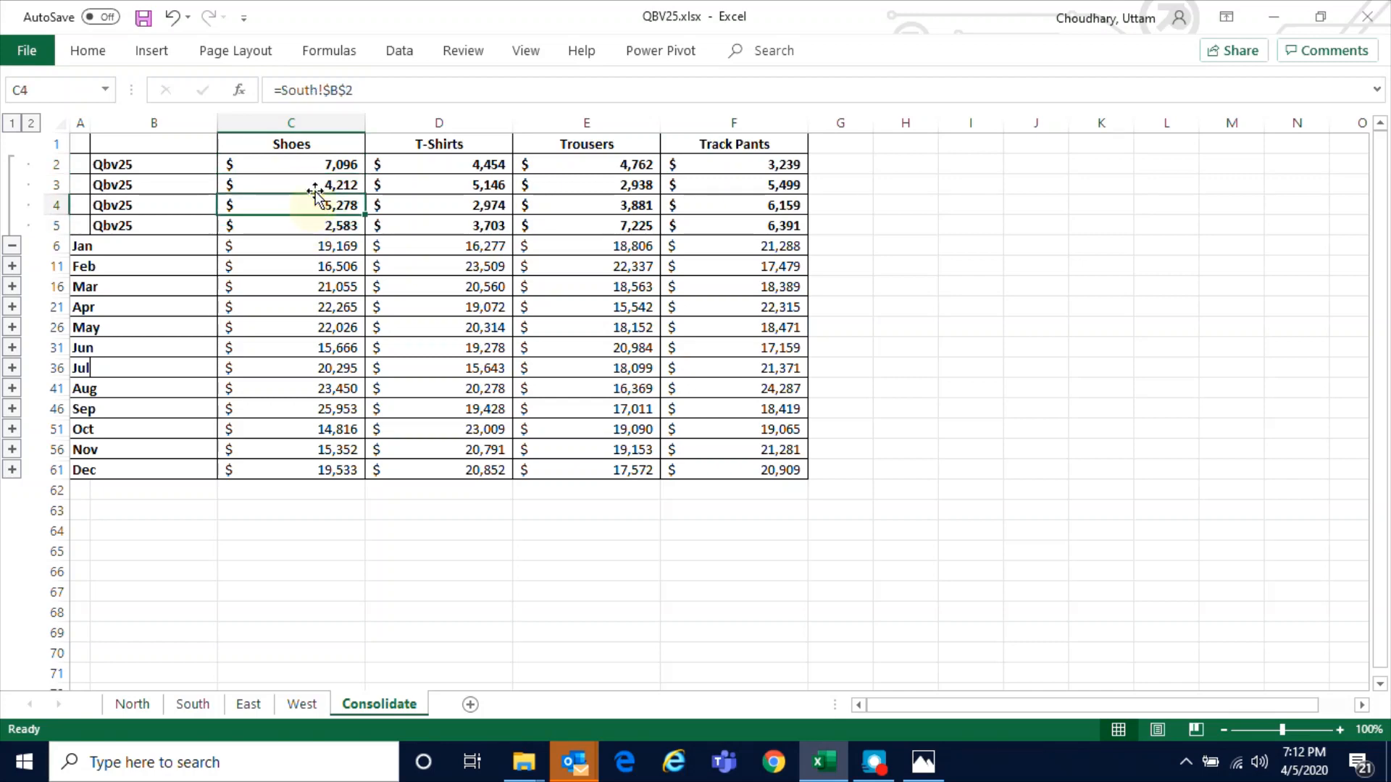
left_click(319, 187)
left_click(316, 167)
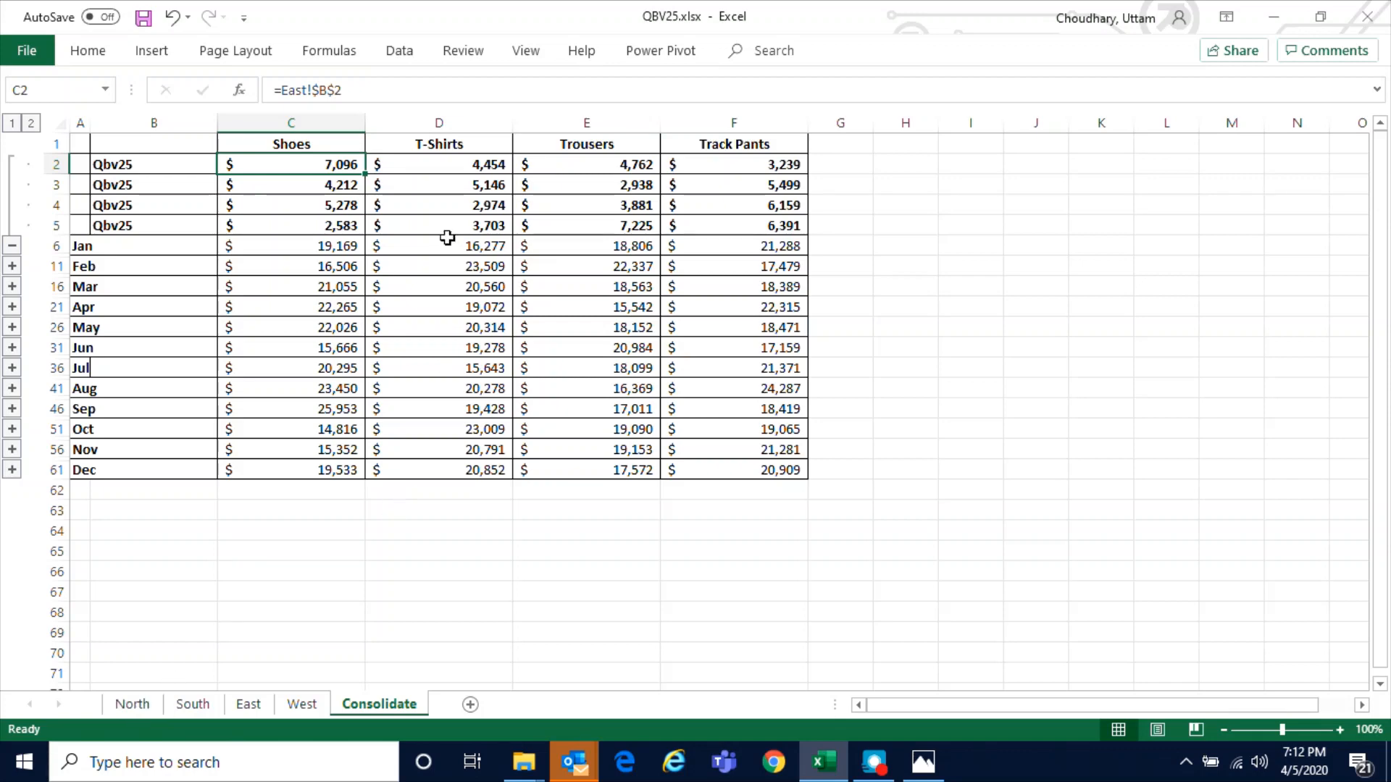
left_click(638, 168)
left_click(757, 171)
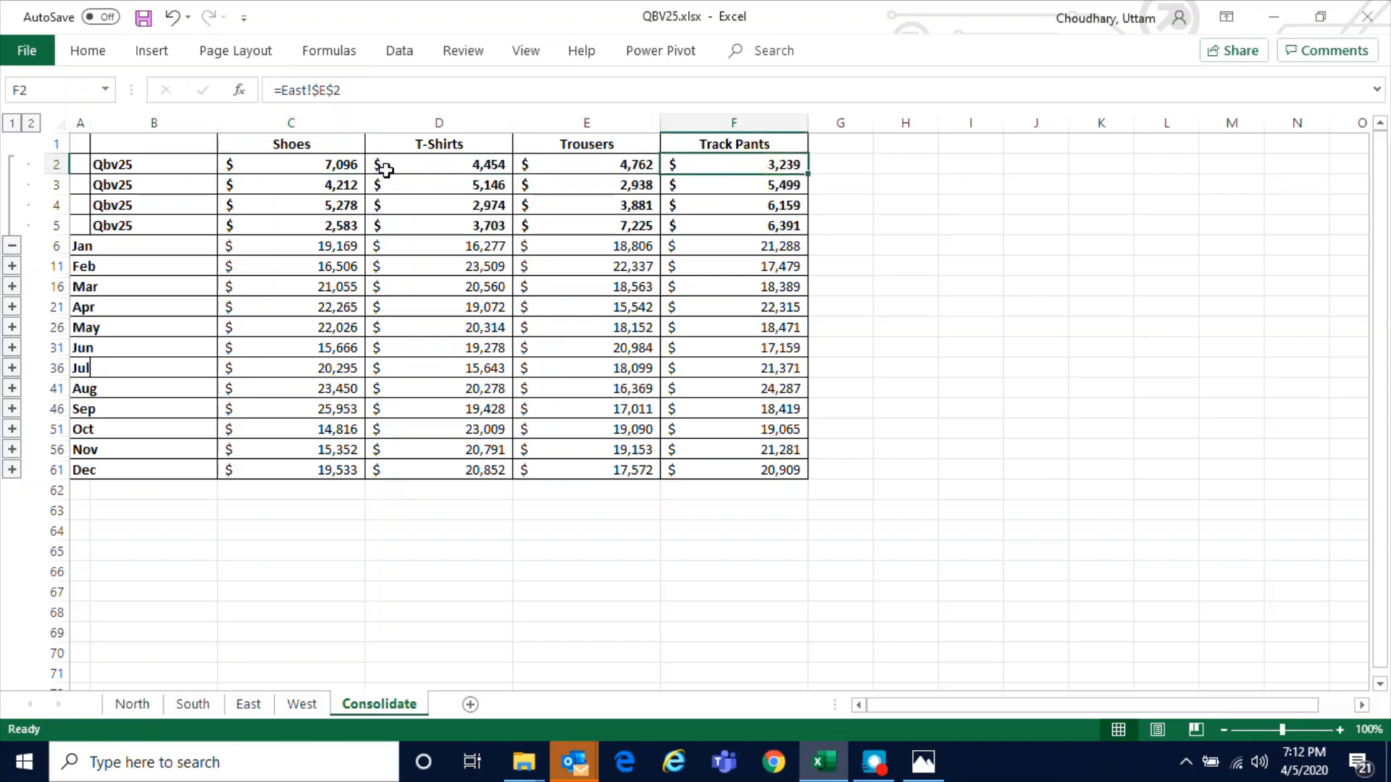
left_click(326, 170)
left_click(435, 167)
left_click(572, 164)
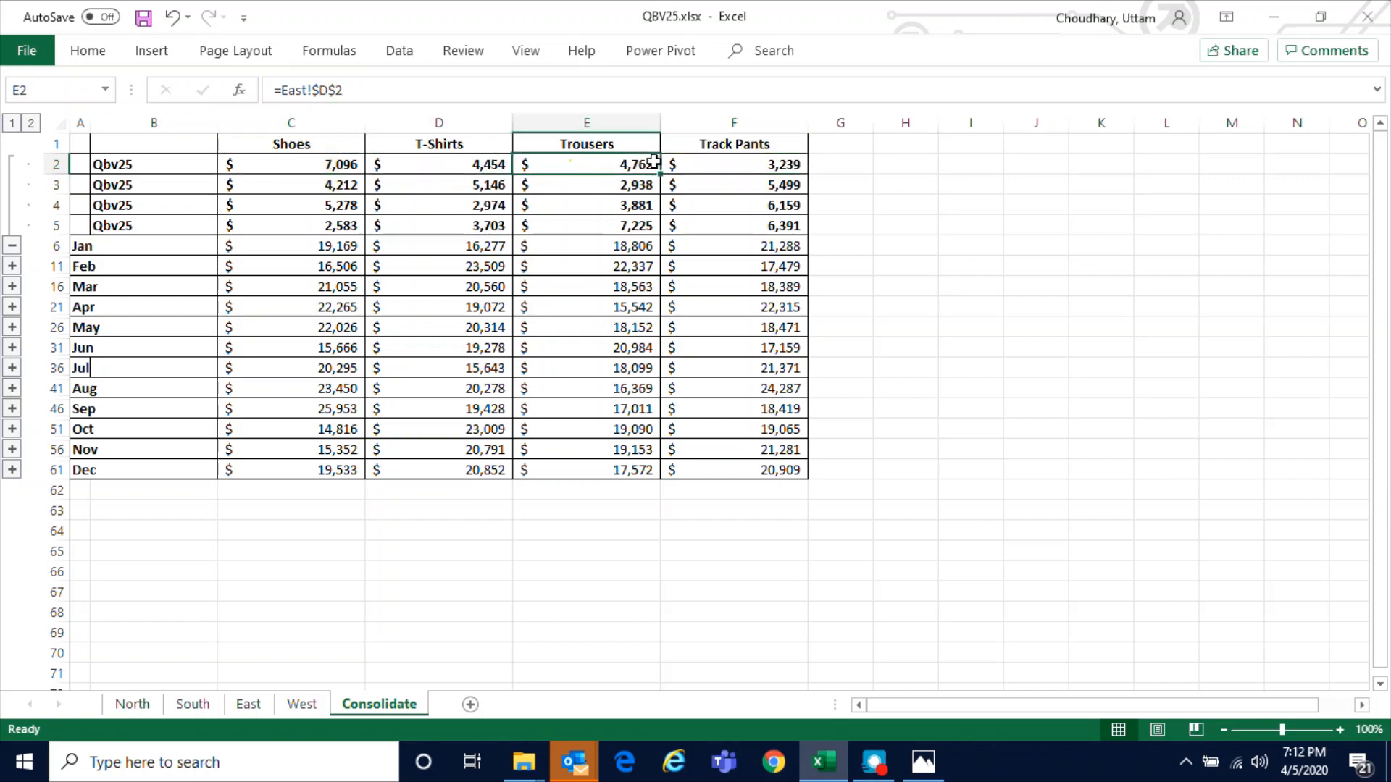
left_click(758, 169)
left_click(329, 189)
left_click(324, 247)
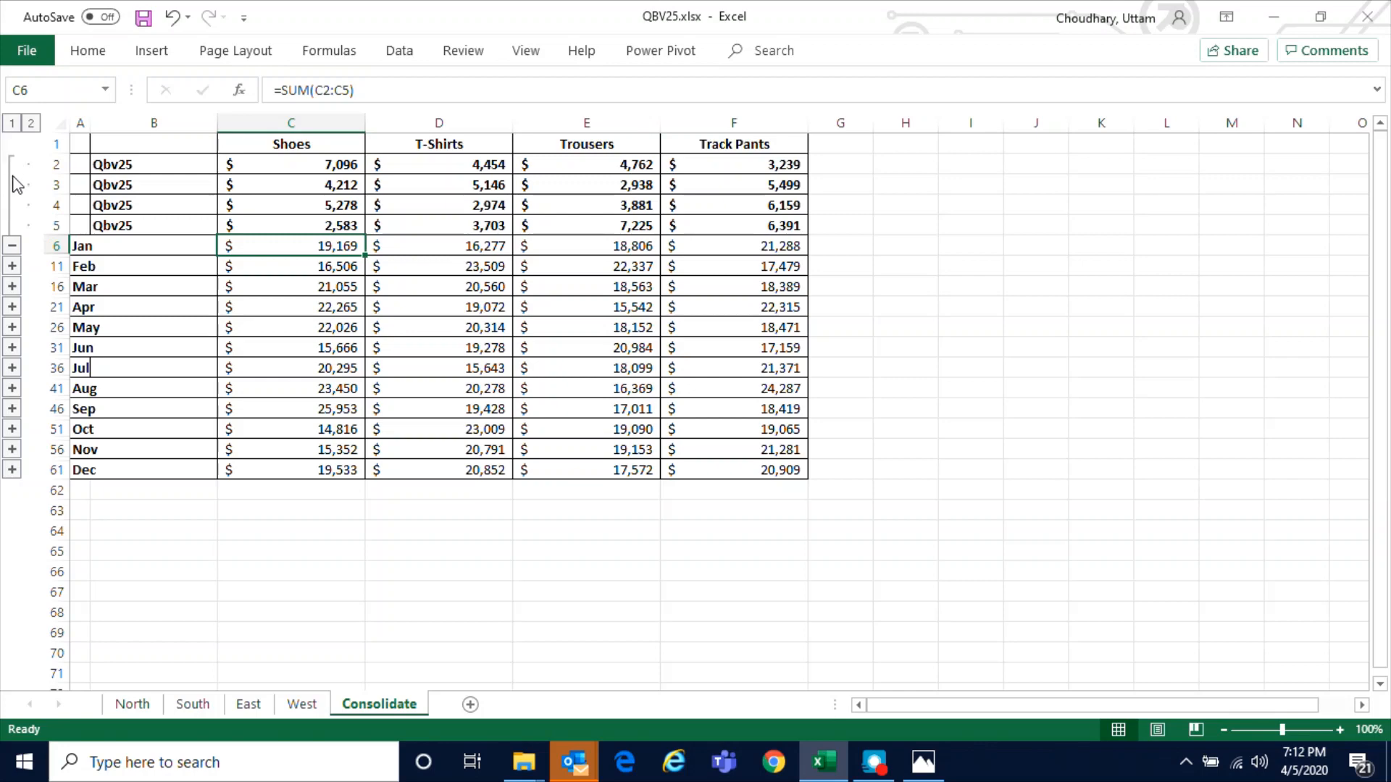
- Collapse the January group, expand February to check the links of its Shoes detail rows, and collapse it again
left_click(13, 246)
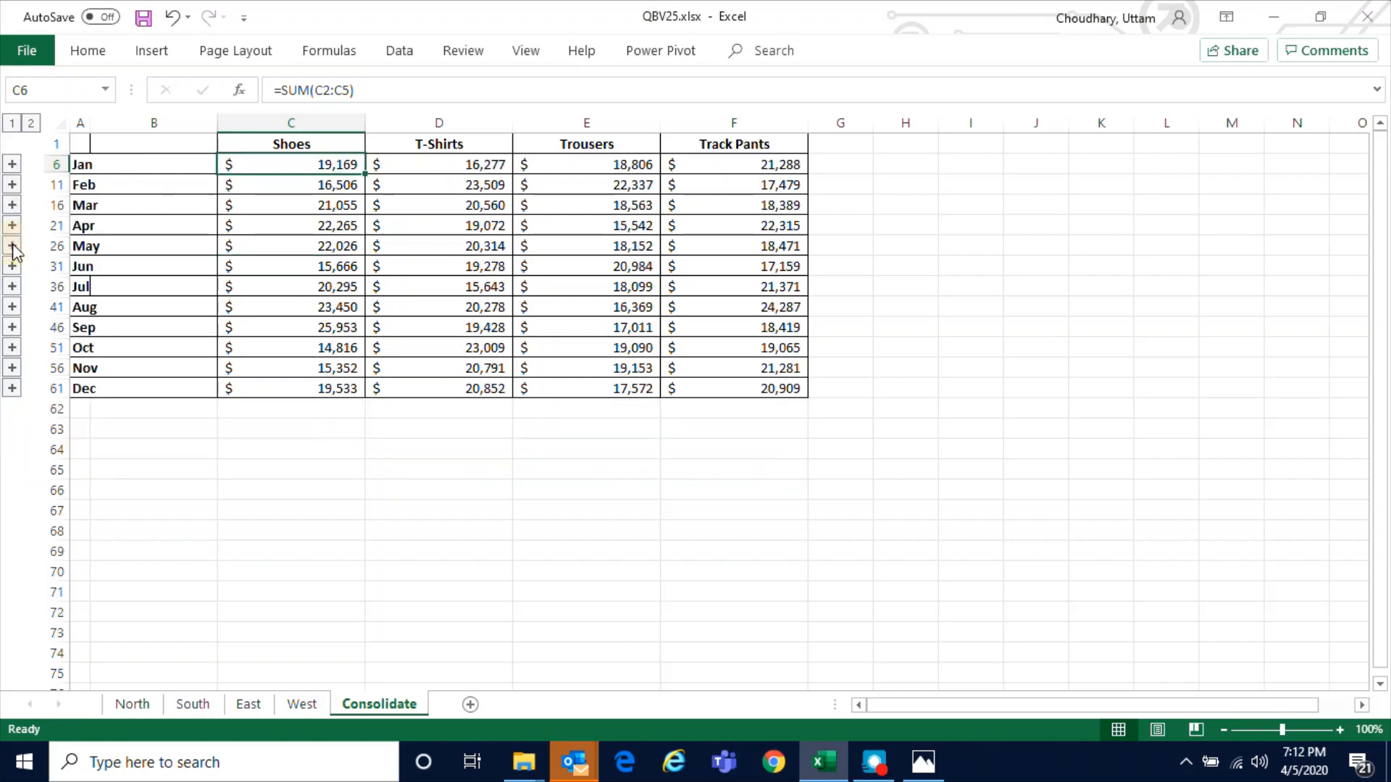
left_click(12, 186)
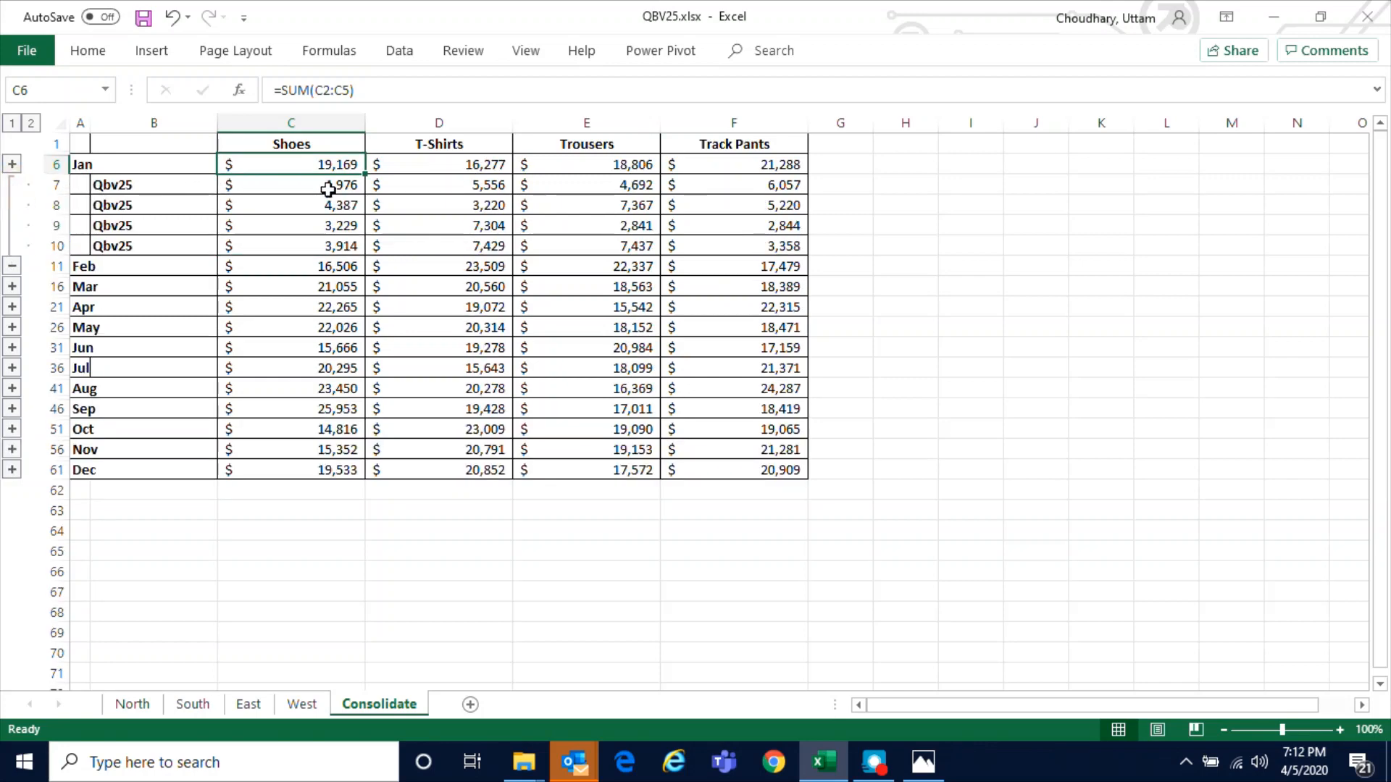
left_click(349, 190)
left_click(341, 206)
left_click(341, 225)
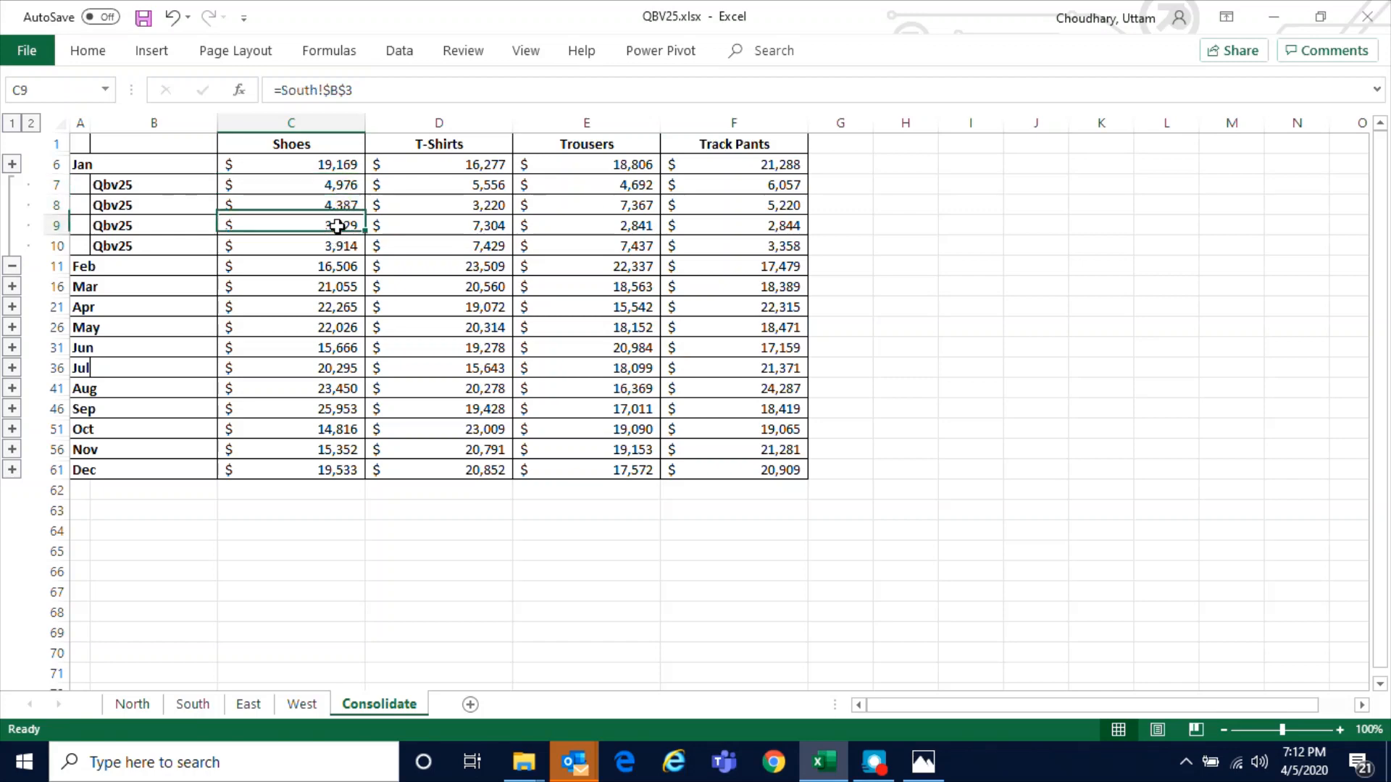
left_click(339, 246)
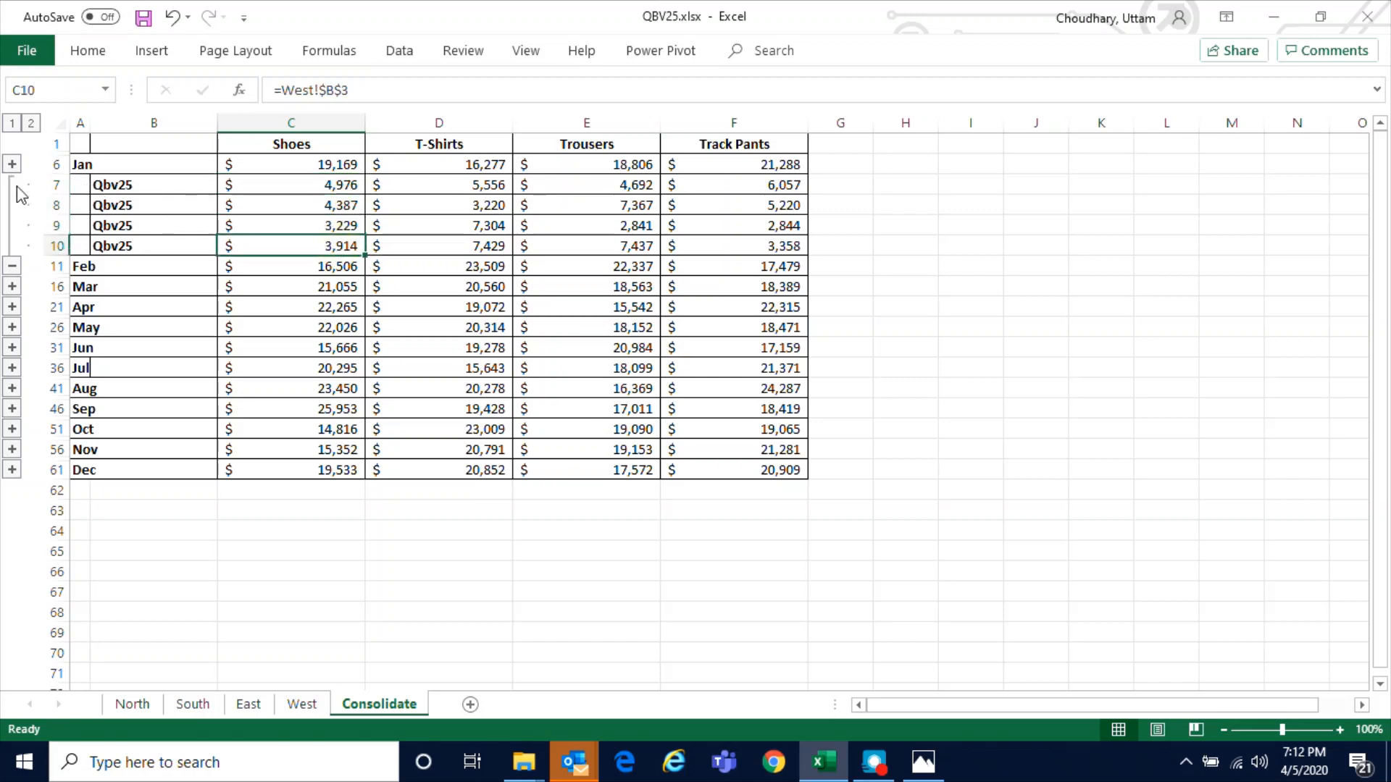
left_click(12, 266)
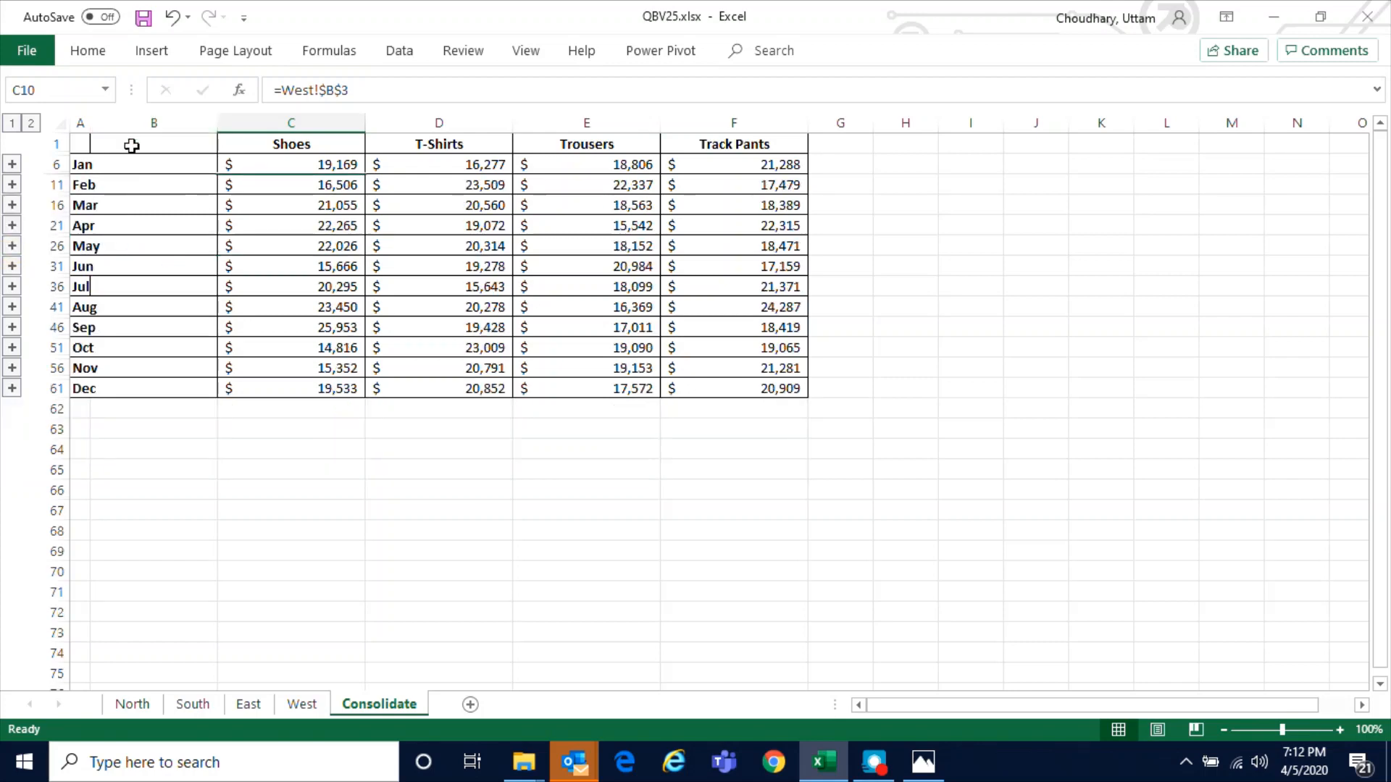
- Set January Shoes in cell B2 of the North sheet to 20000 and check the January Shoes total on the Consolidate sheet
left_click(134, 706)
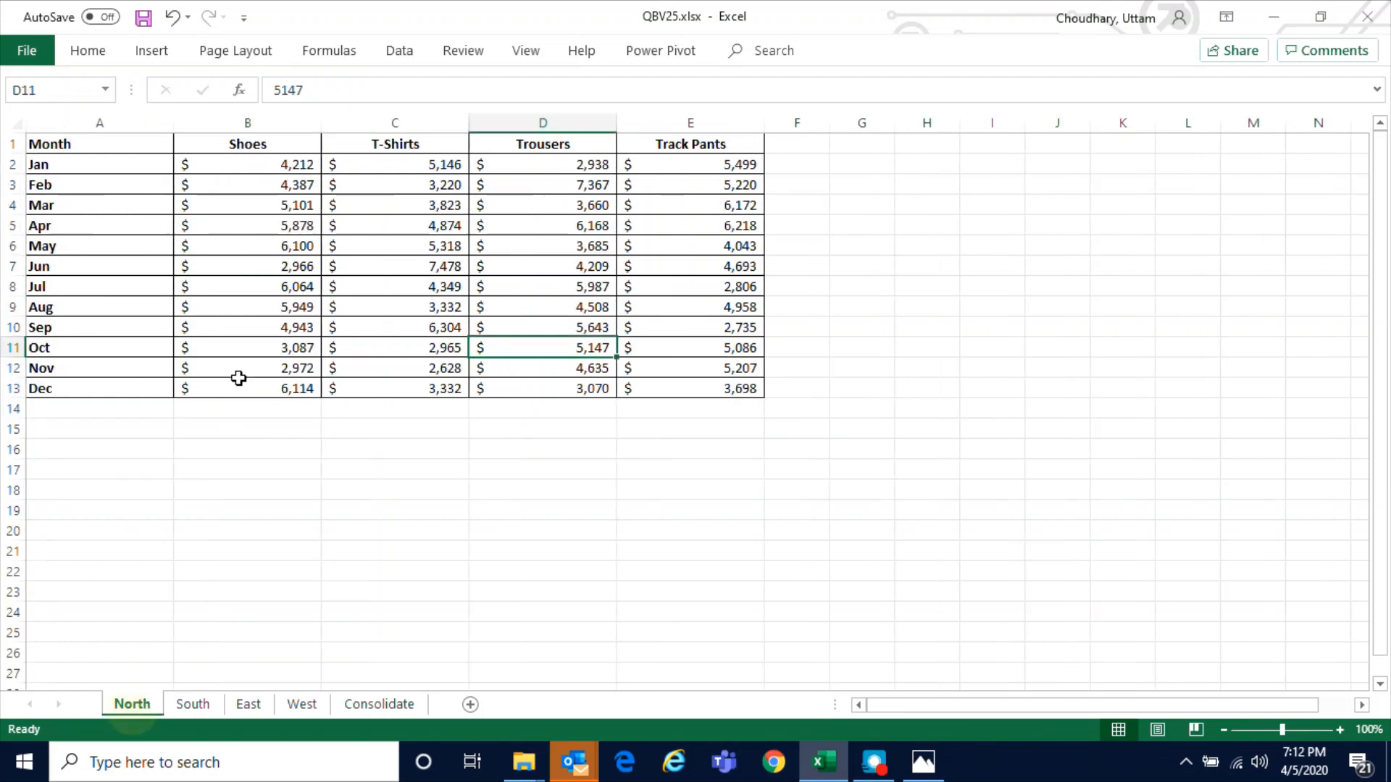
left_click(371, 707)
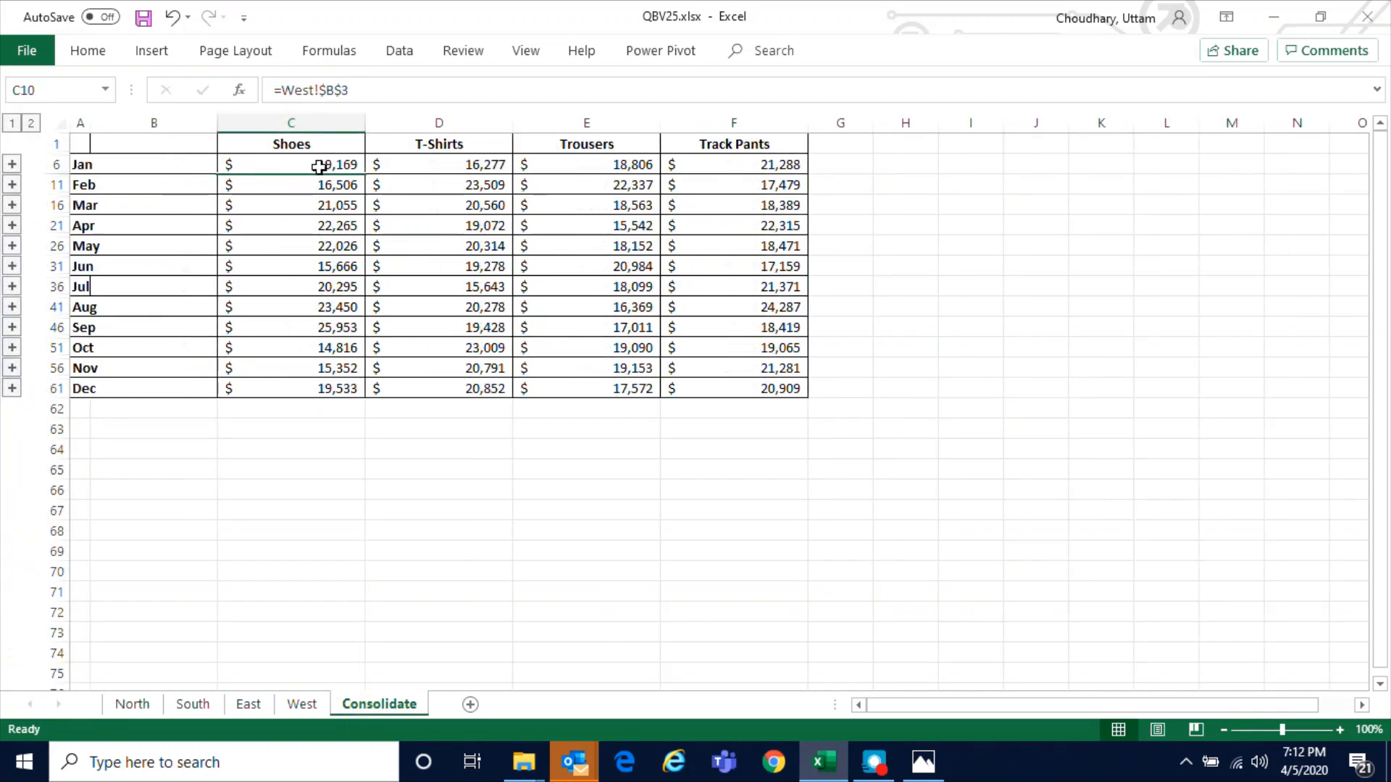
left_click(122, 705)
left_click(263, 170)
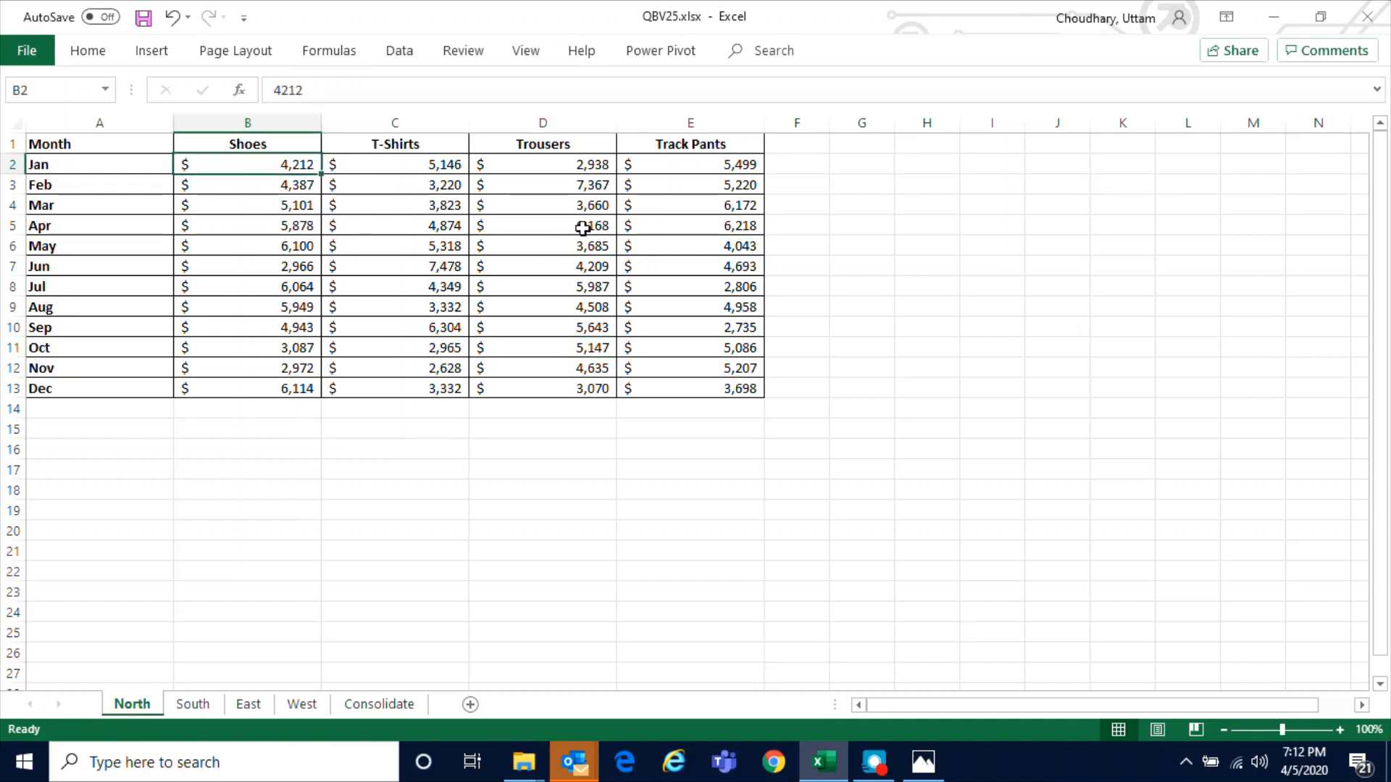
type("20000")
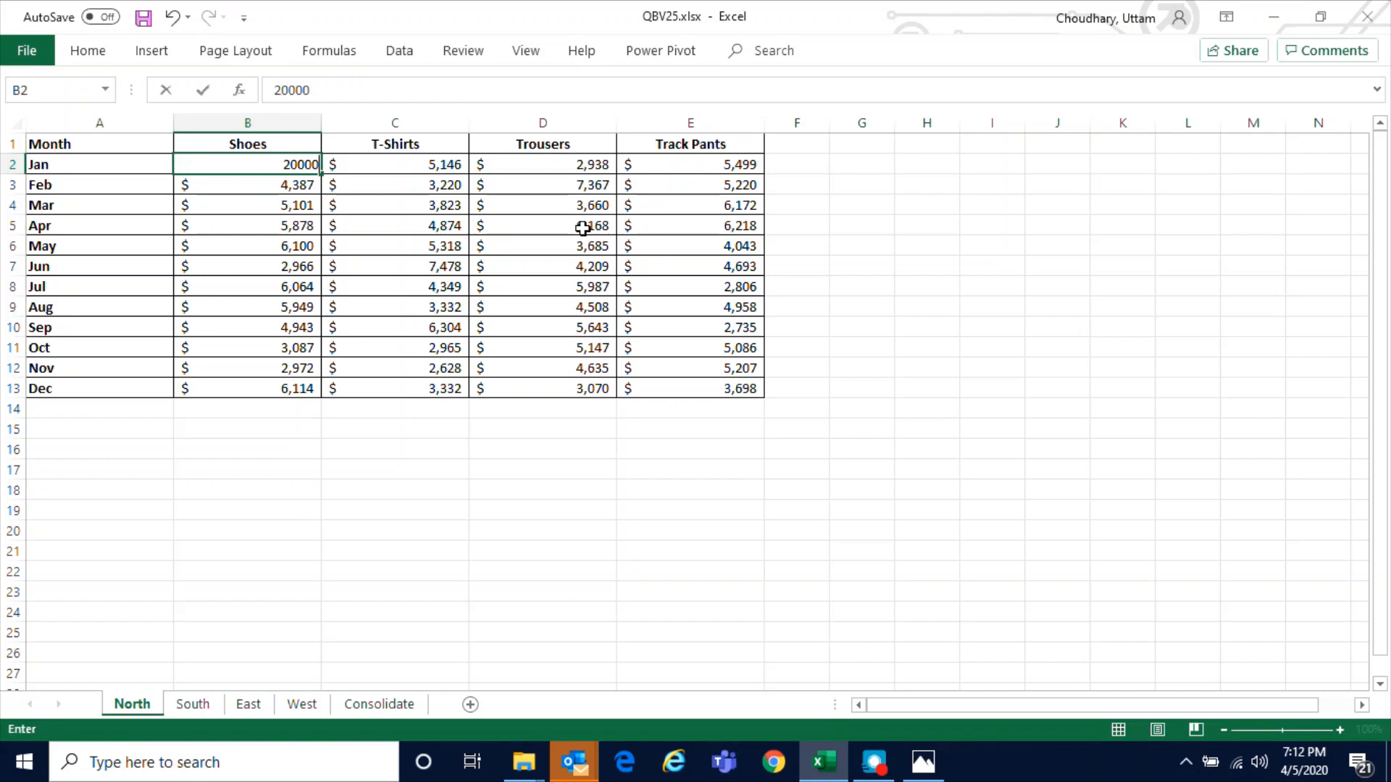
key("Return")
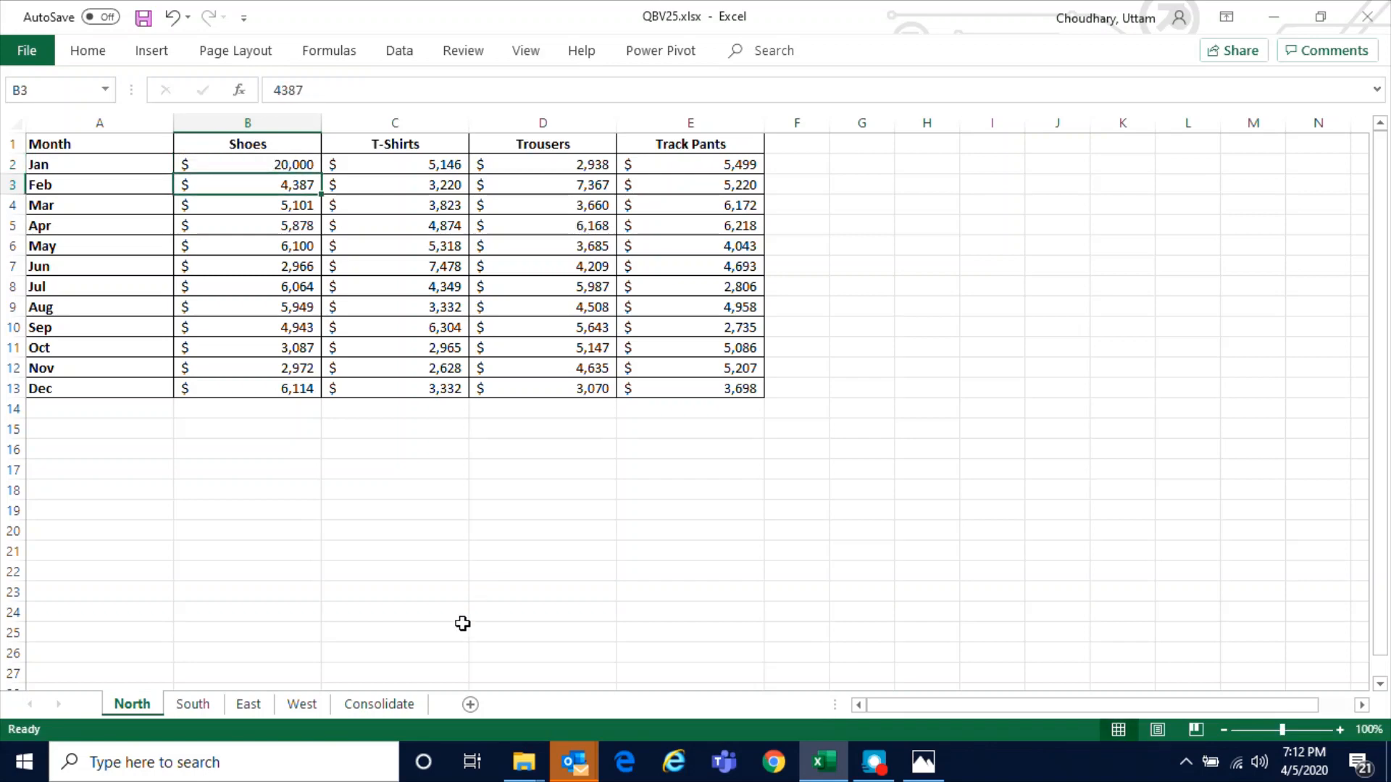
left_click(379, 704)
left_click(338, 163)
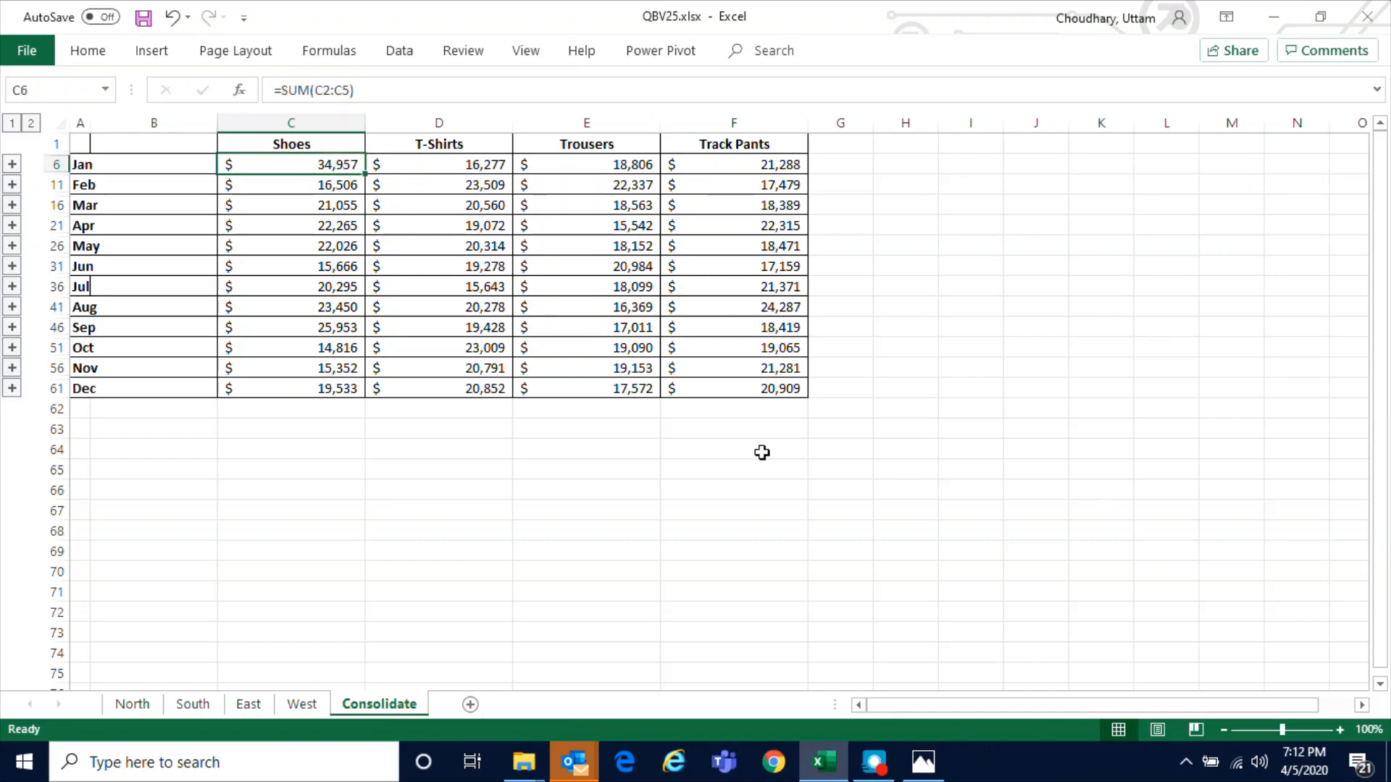
- Undo the January Shoes change on the North sheet and return to the Consolidate sheet
key("ctrl+z")
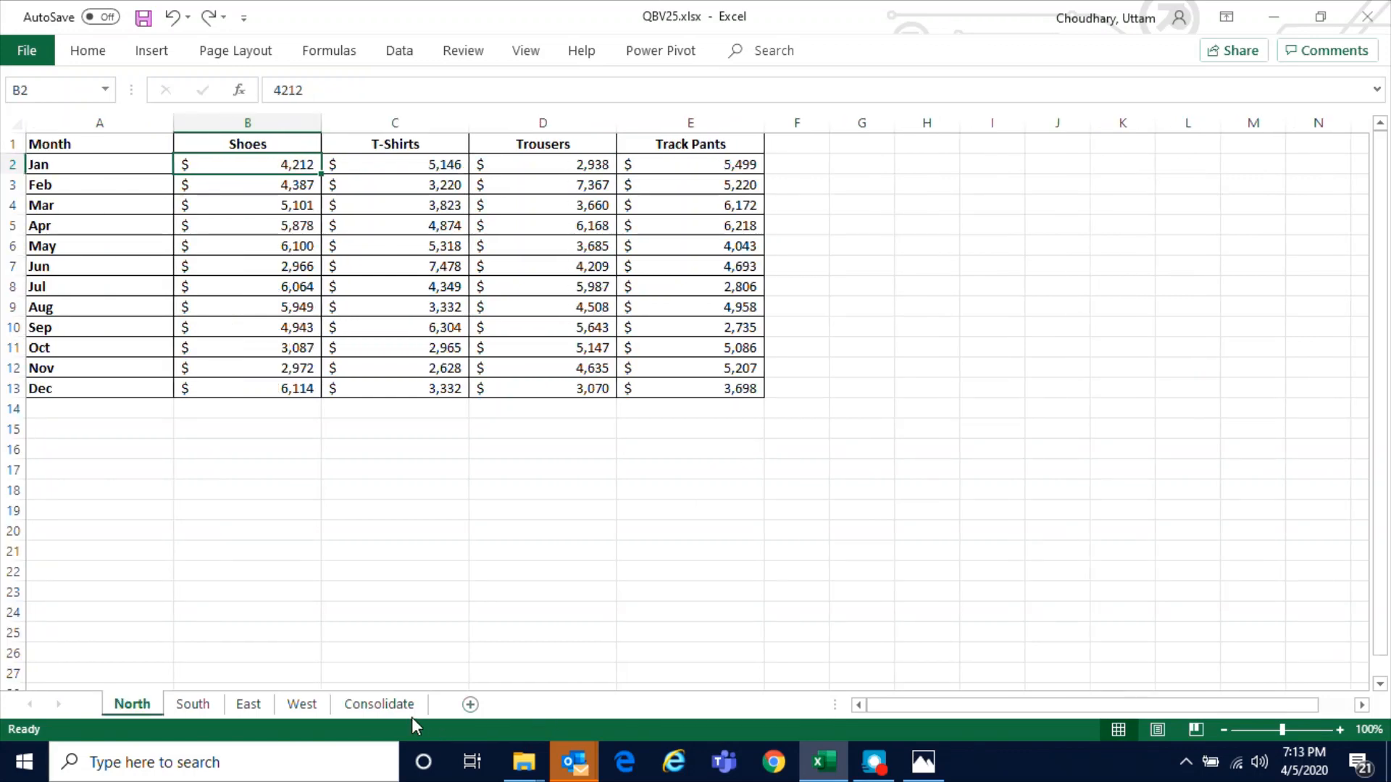
left_click(383, 706)
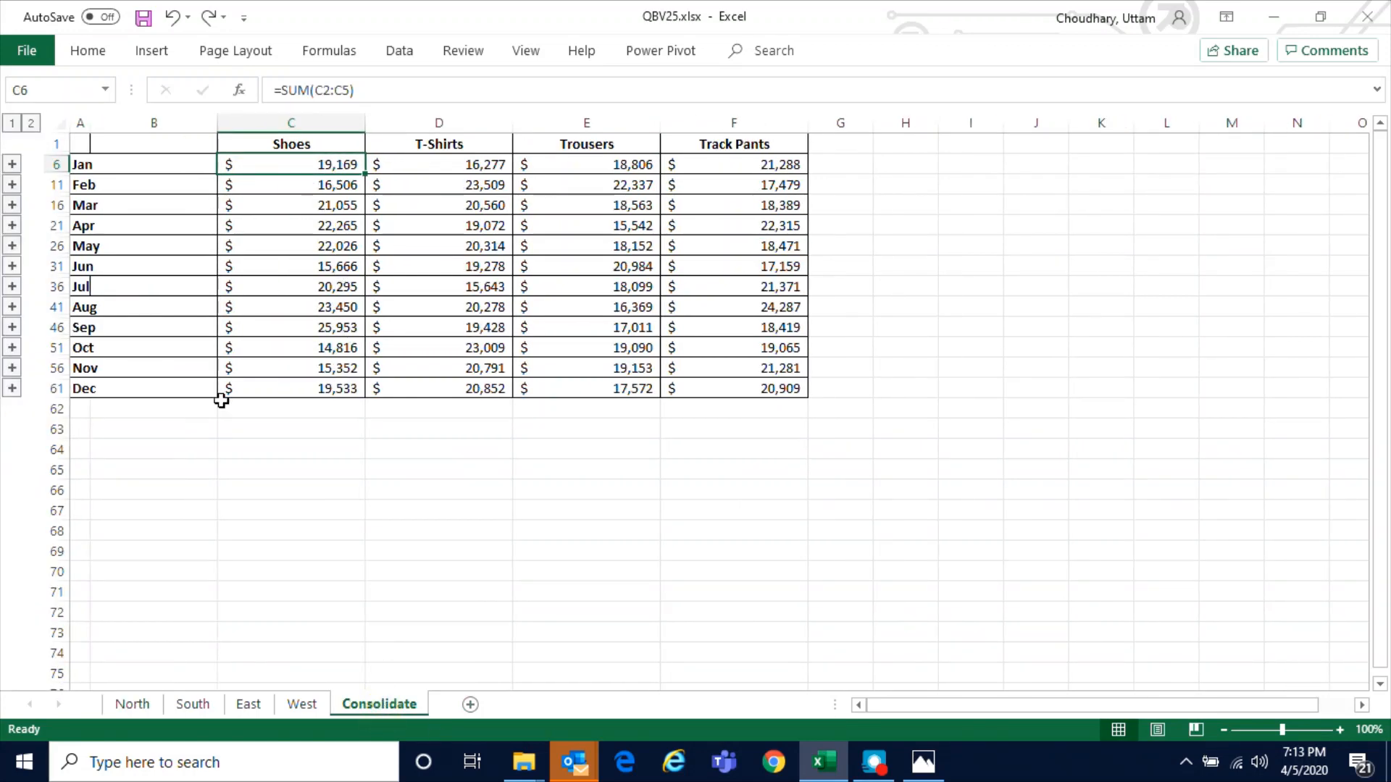
- Review the source data on the North, South, East and West sheets and the June Shoes total on the Consolidate sheet
left_click(132, 704)
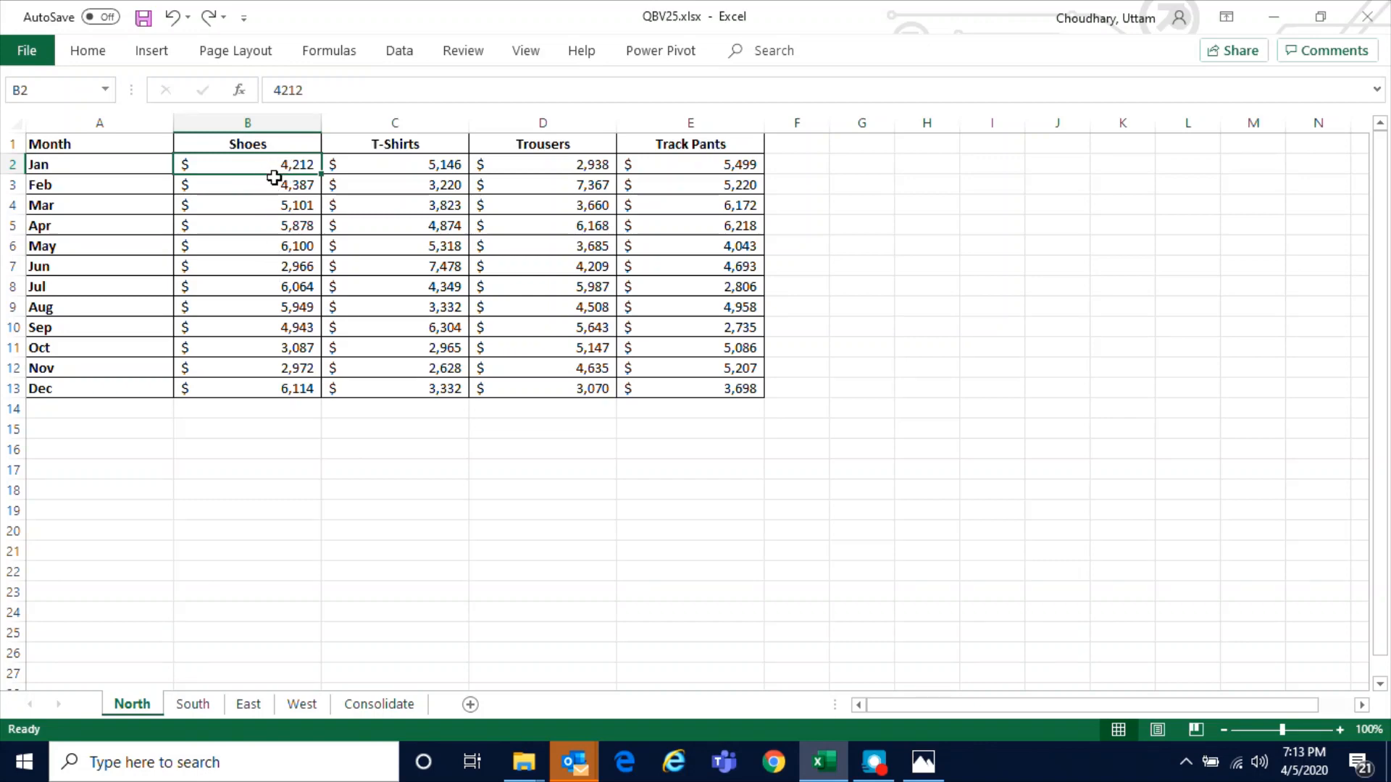
left_click_drag(278, 163, 715, 385)
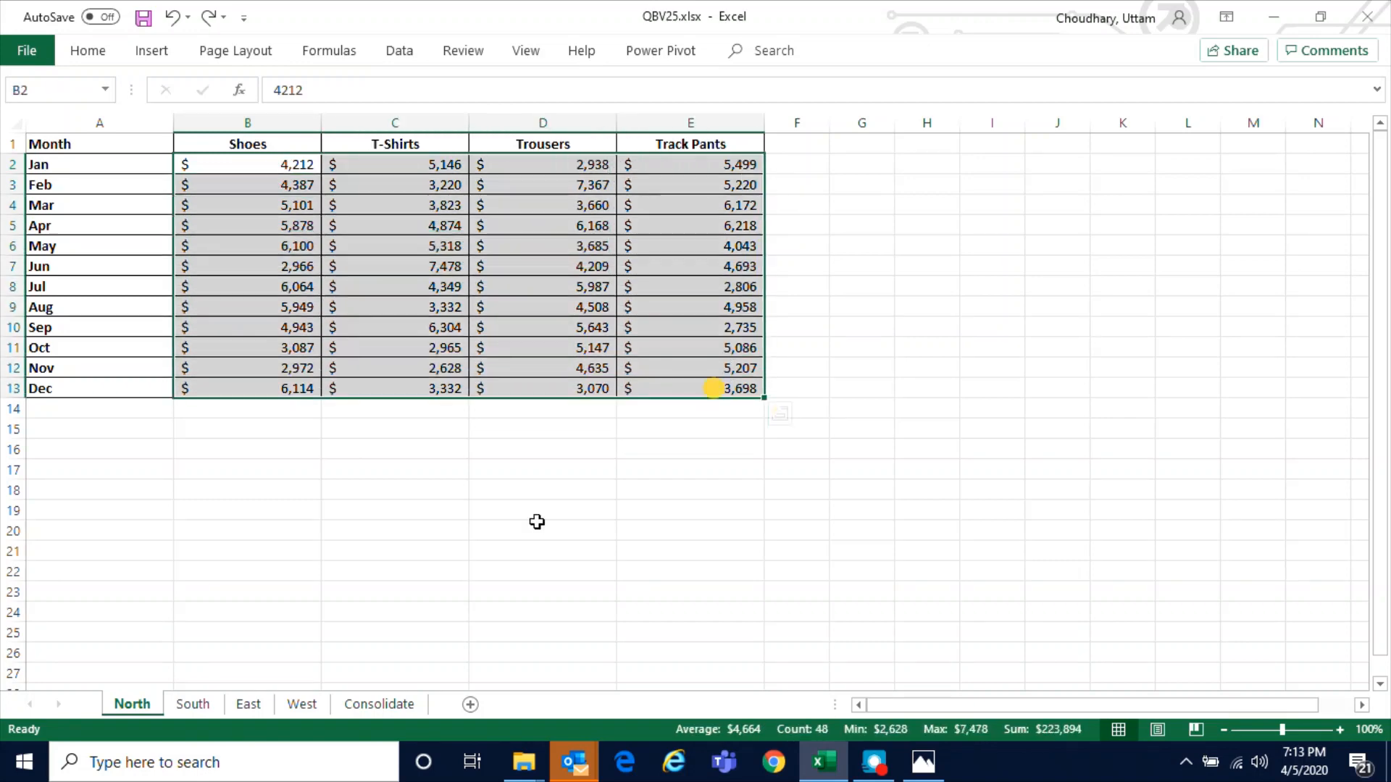
left_click(192, 705)
left_click(249, 704)
left_click(301, 704)
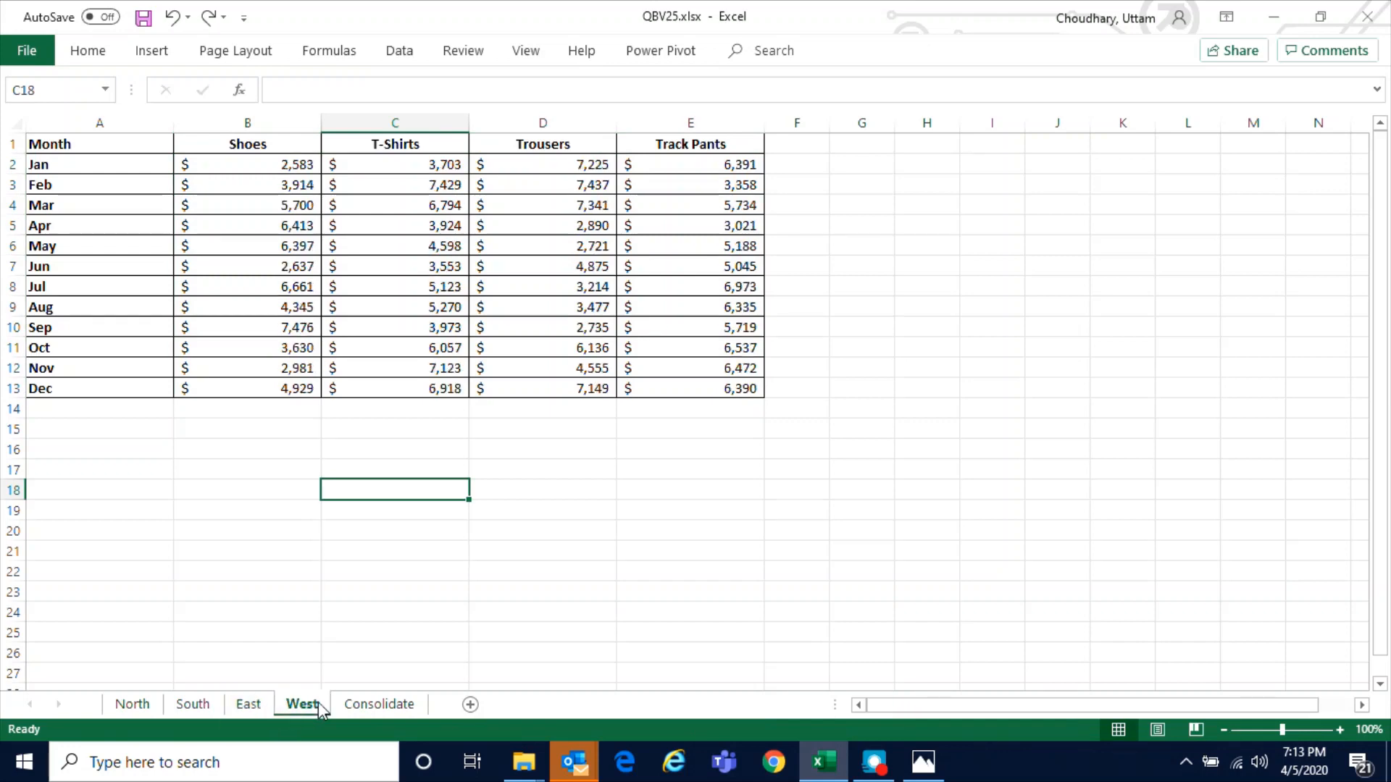
left_click(379, 704)
left_click(344, 265)
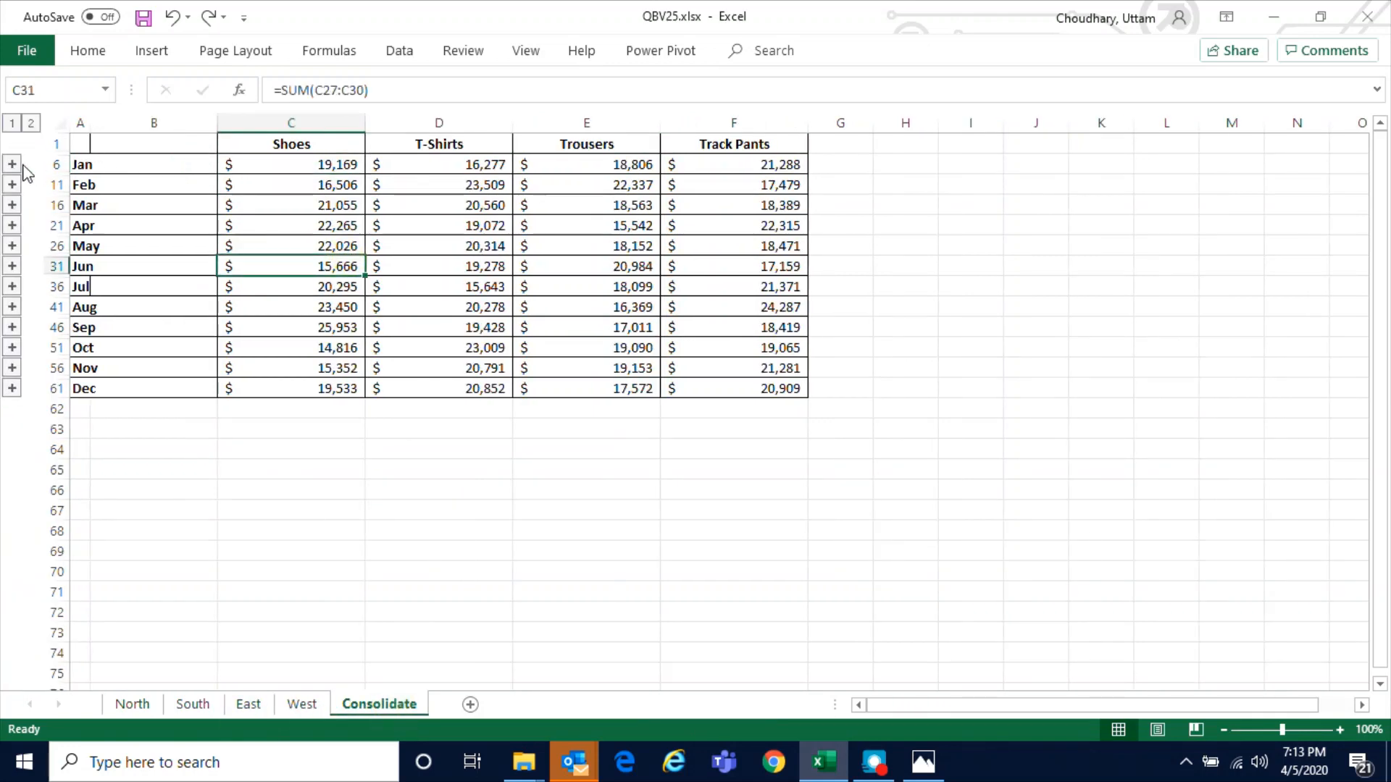
- Expand all the month groups on the Consolidate sheet, review their detail rows from January to December, and collapse every group again
left_click(13, 165)
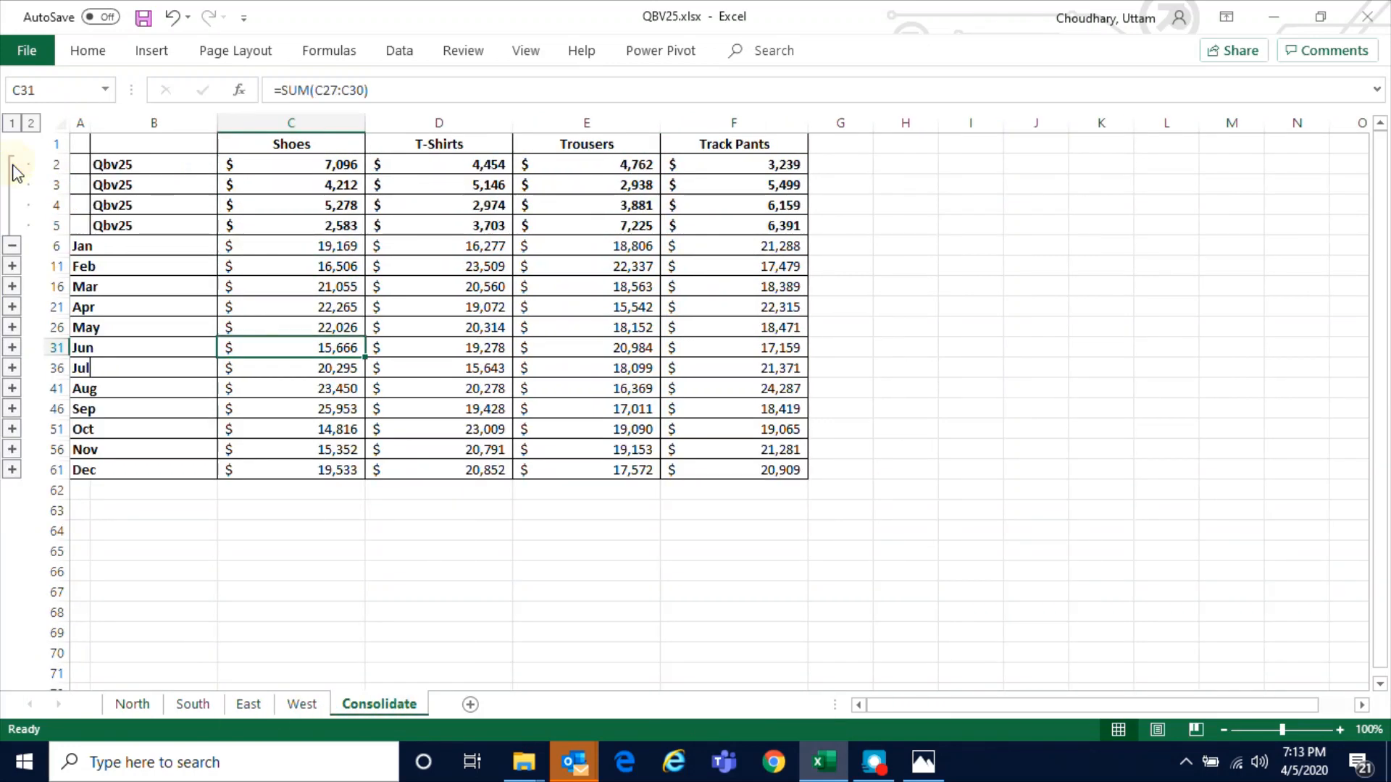
left_click(13, 266)
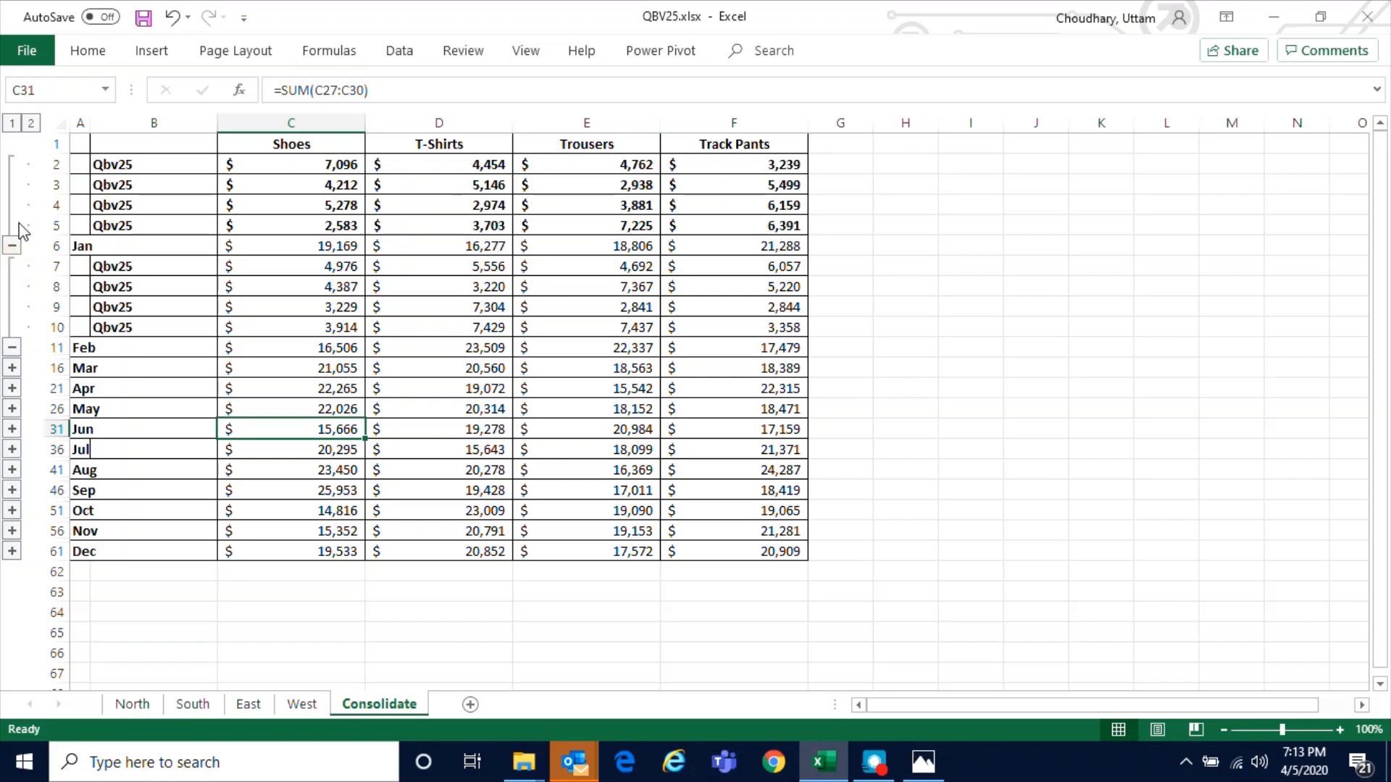
left_click(32, 125)
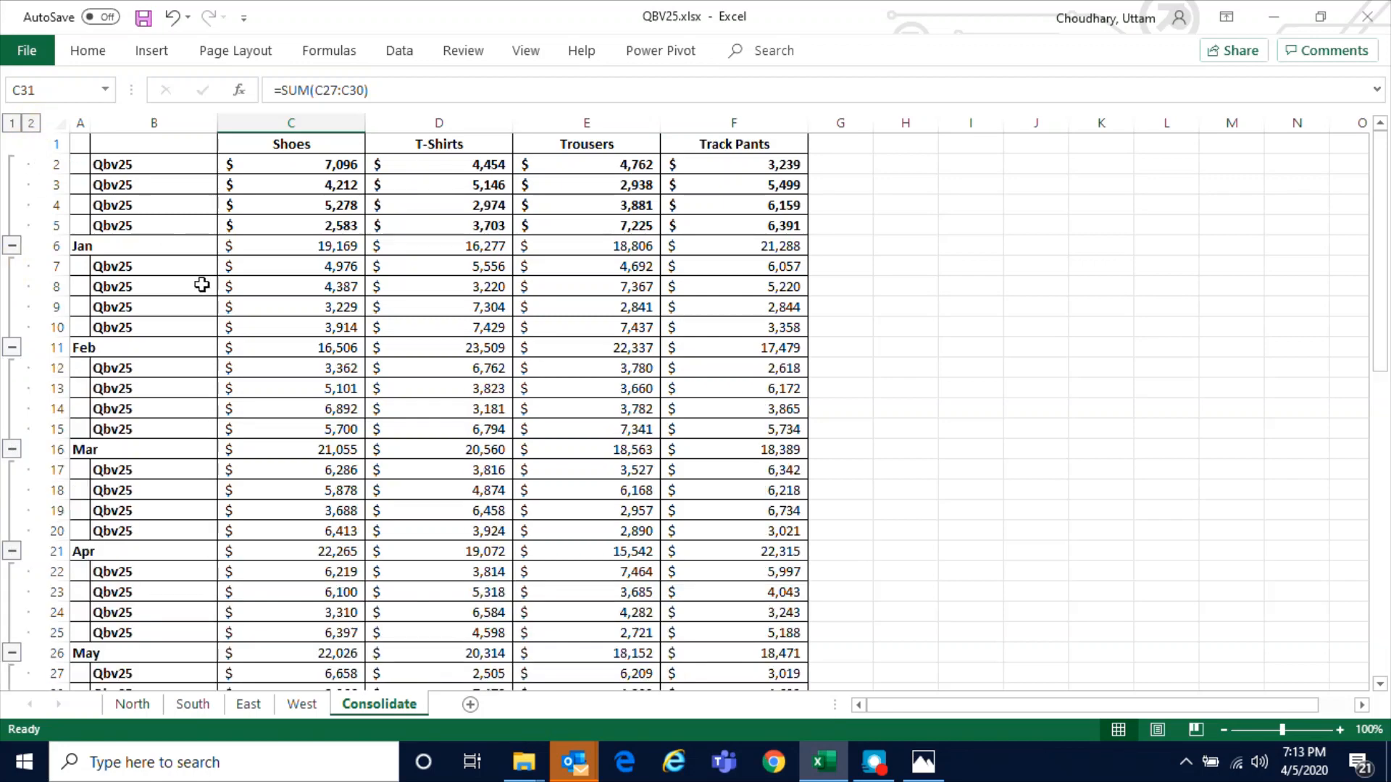
scroll(242, 369, "down", 9)
scroll(280, 428, "down", 5)
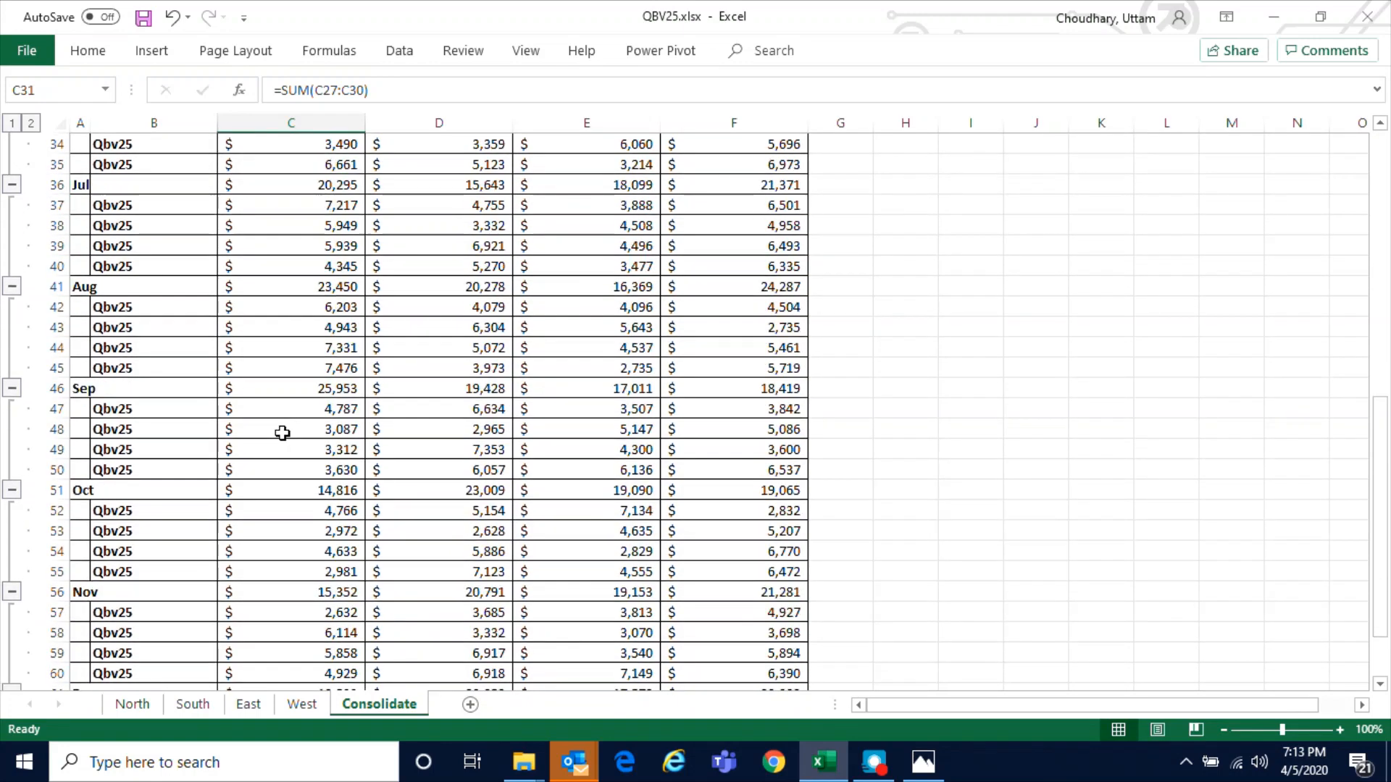
scroll(283, 432, "up", 14)
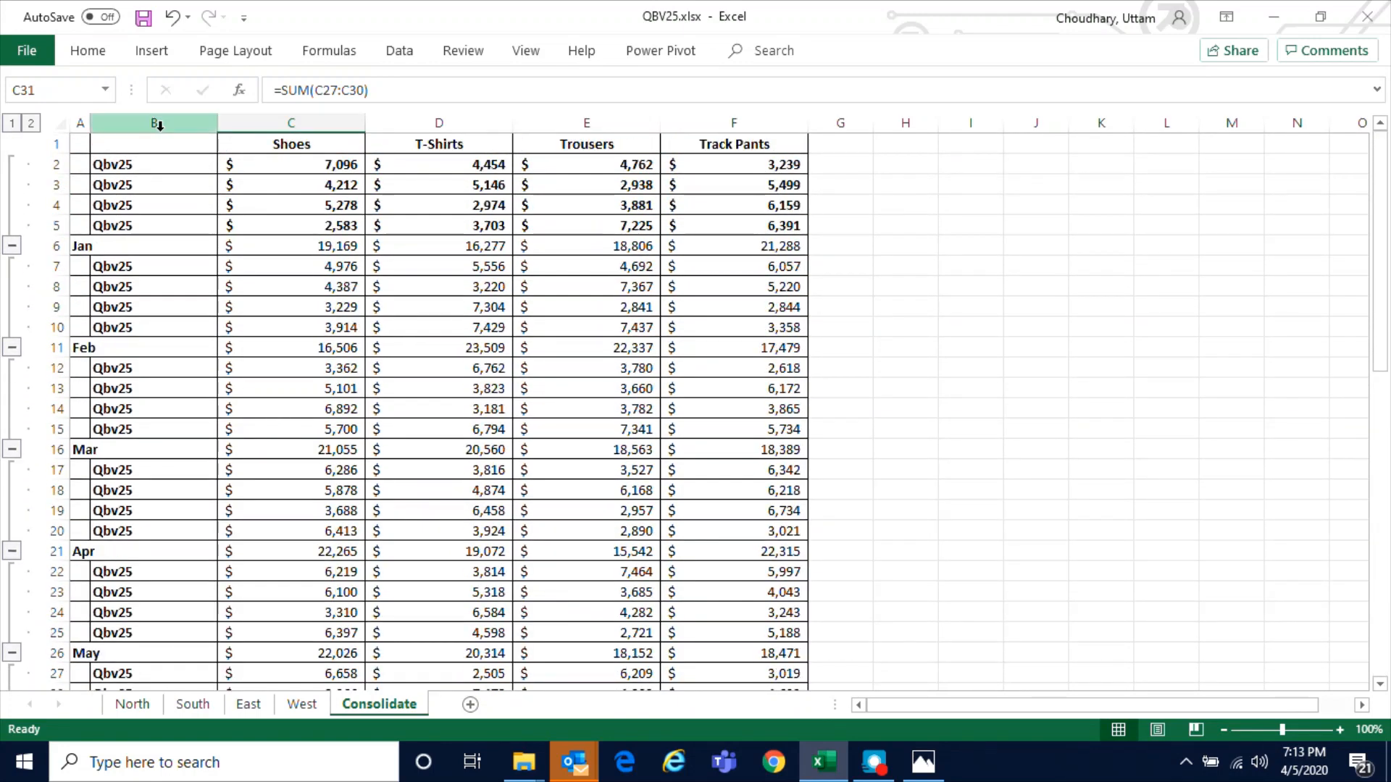
left_click(12, 124)
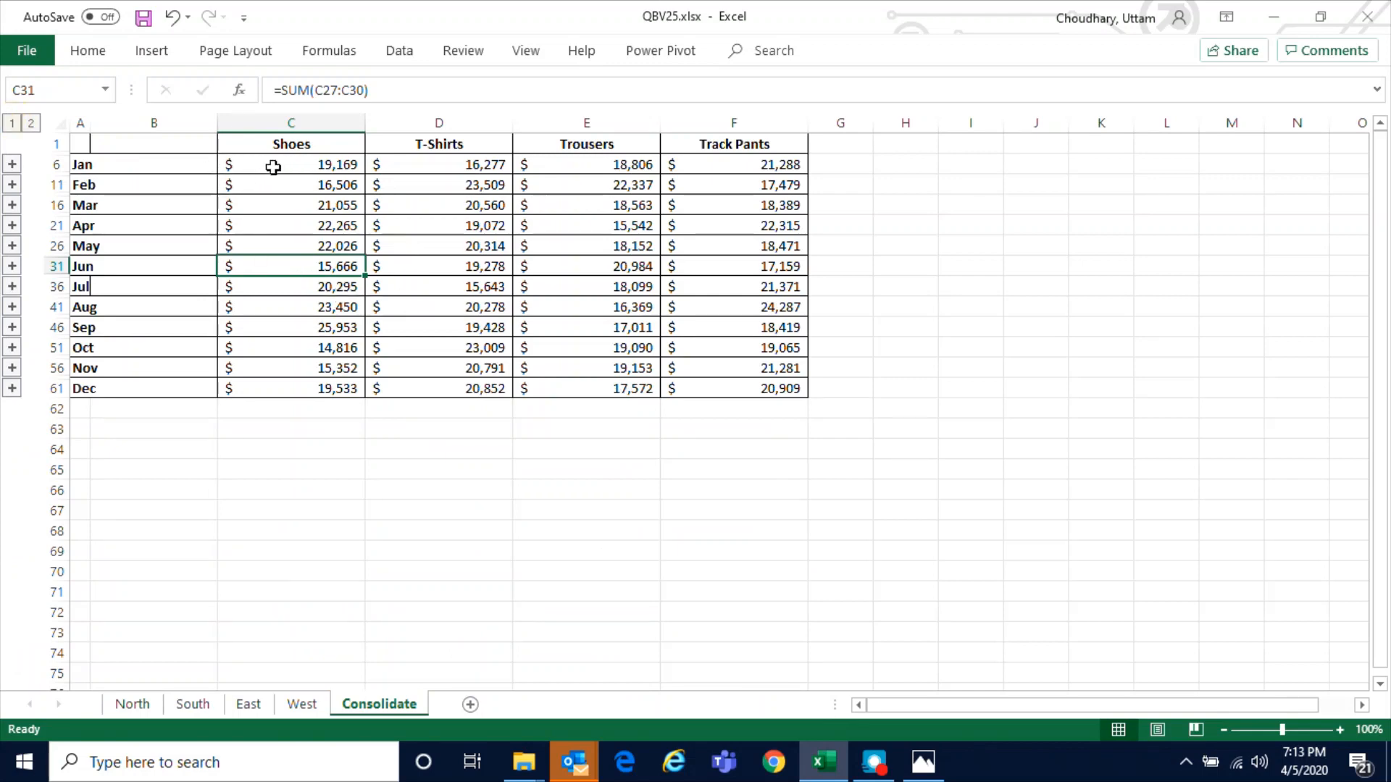
- Examine the consolidated totals for all months and check the sum formulas of the January and February product cells
mouse_move(273, 166)
left_mouse_down()
mouse_move(560, 351)
mouse_move(746, 392)
left_mouse_up()
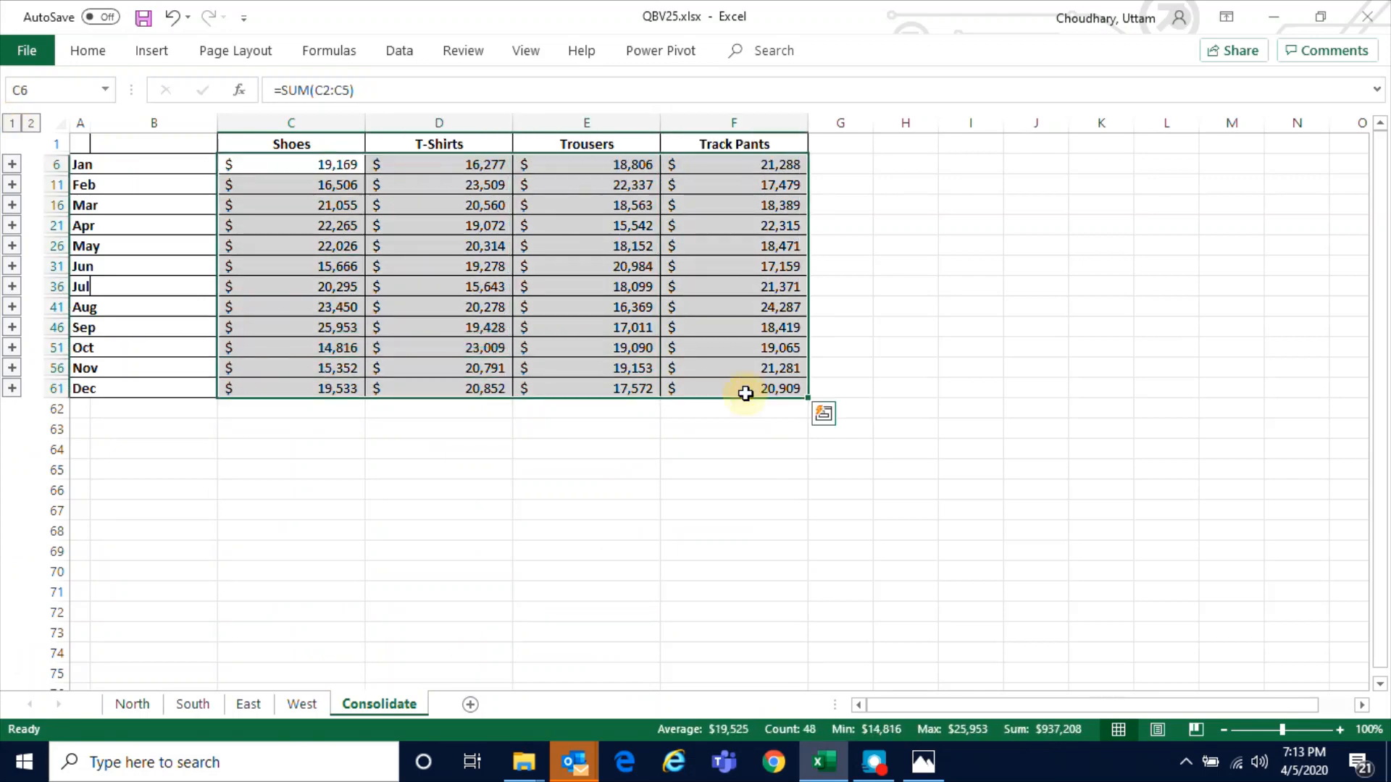
left_click(745, 391)
left_click(289, 165)
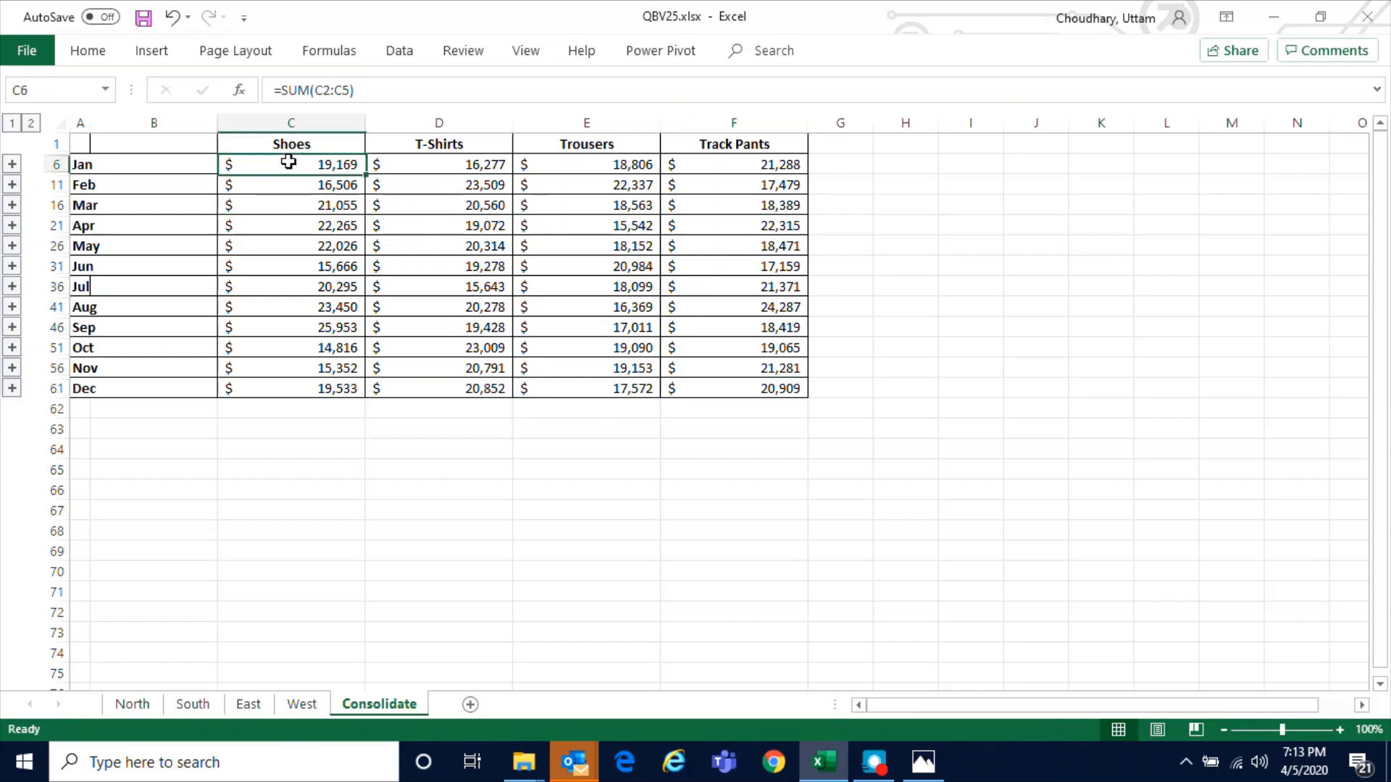
left_click(419, 171)
left_click(559, 169)
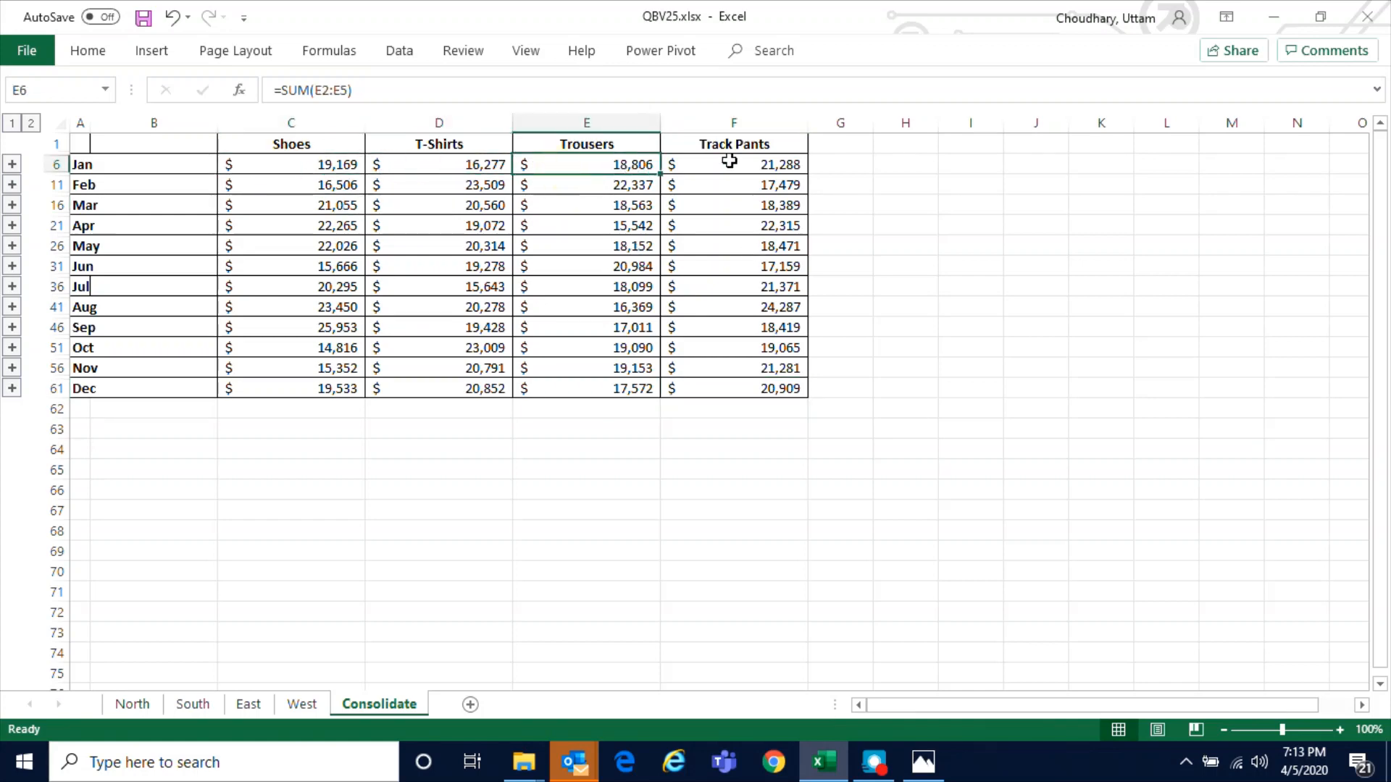
left_click(729, 164)
left_click(309, 181)
left_click(471, 185)
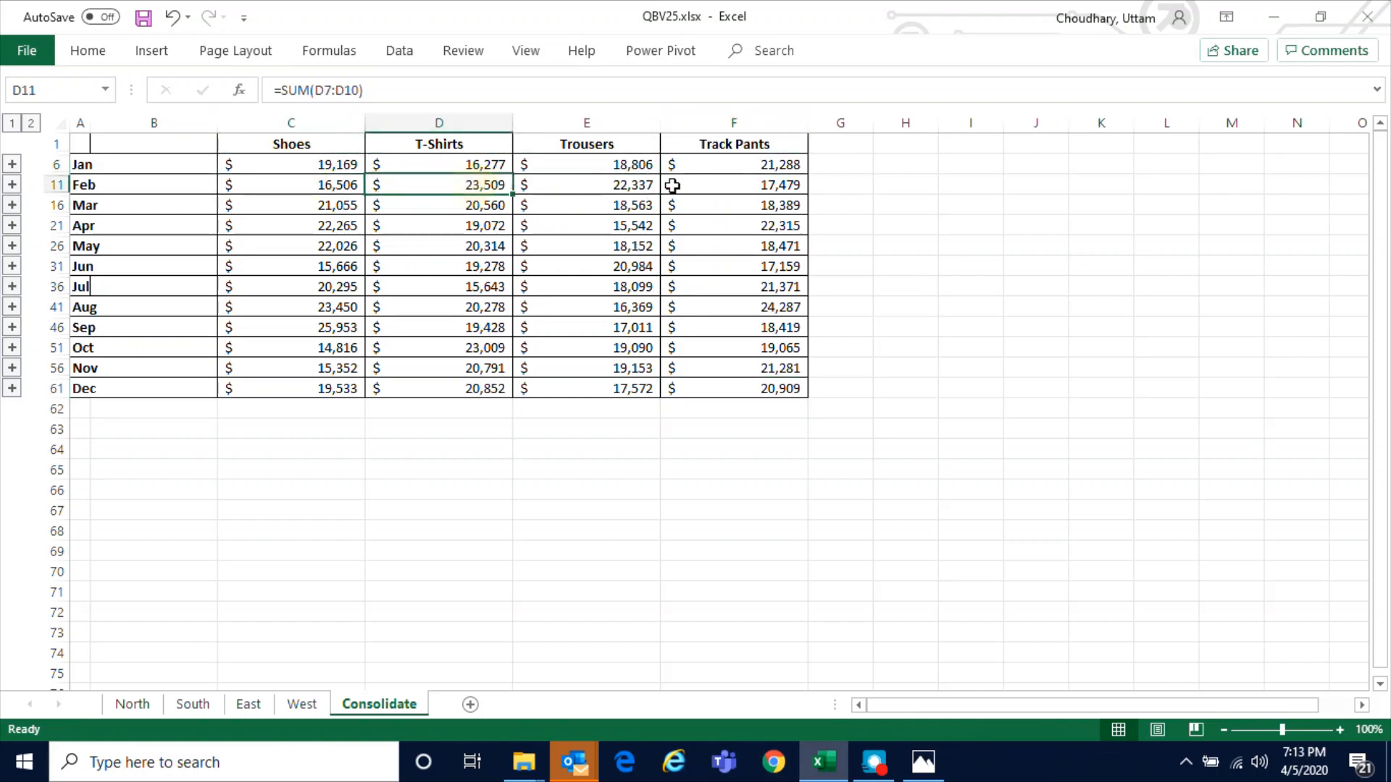